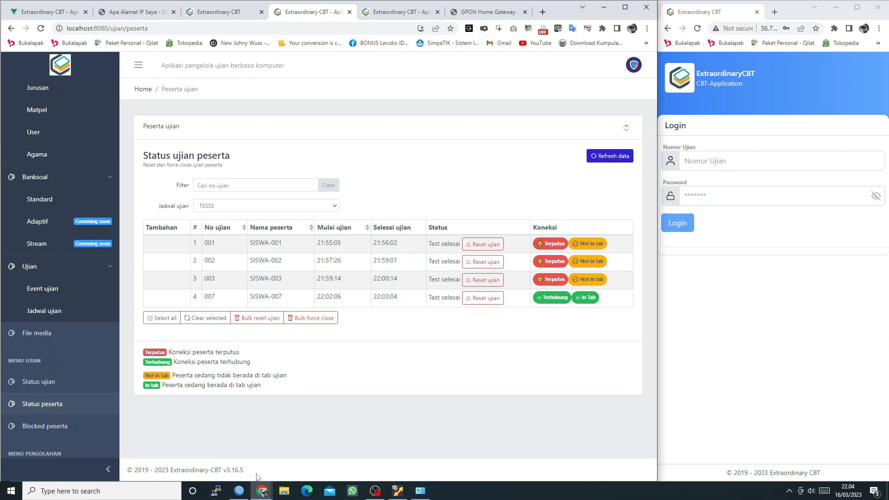
Check the Extraordinary-CBT version number in the page footer.
triple_click(230, 470)
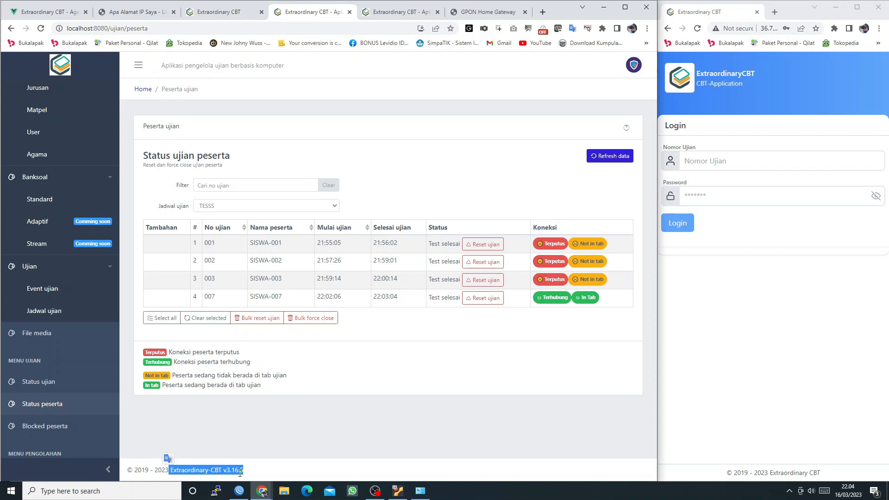
left_click(255, 477)
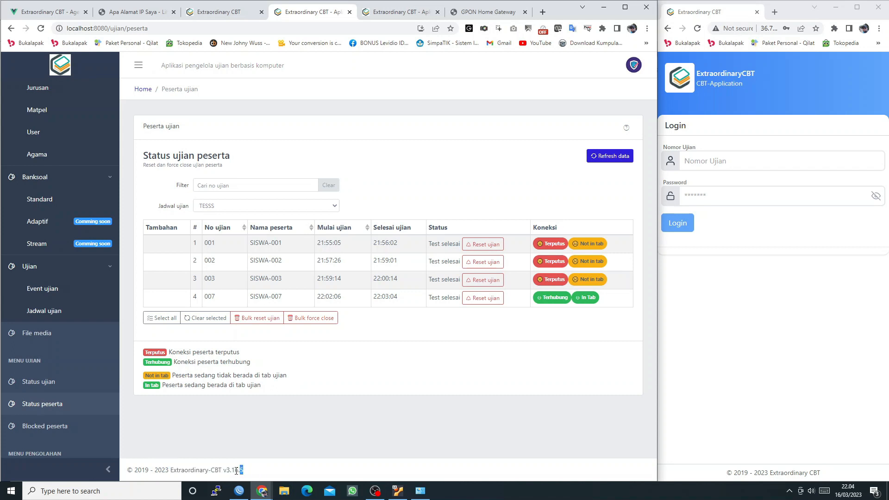
left_click(270, 472)
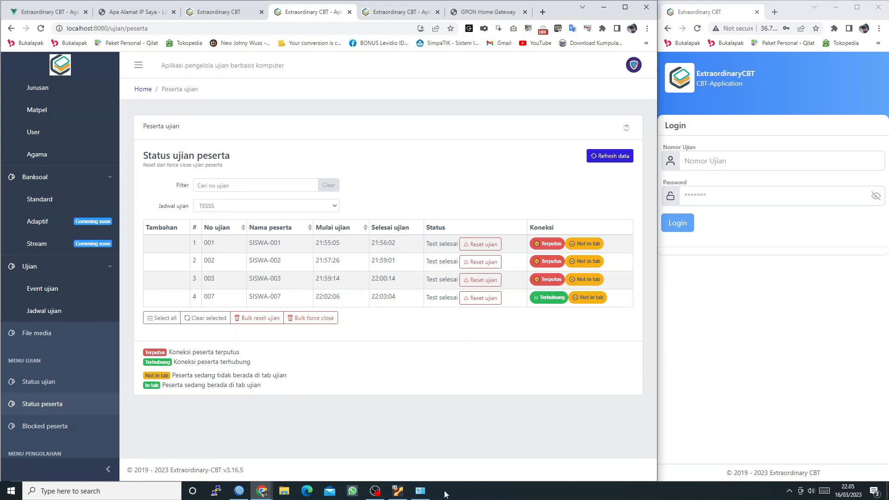
left_click(420, 492)
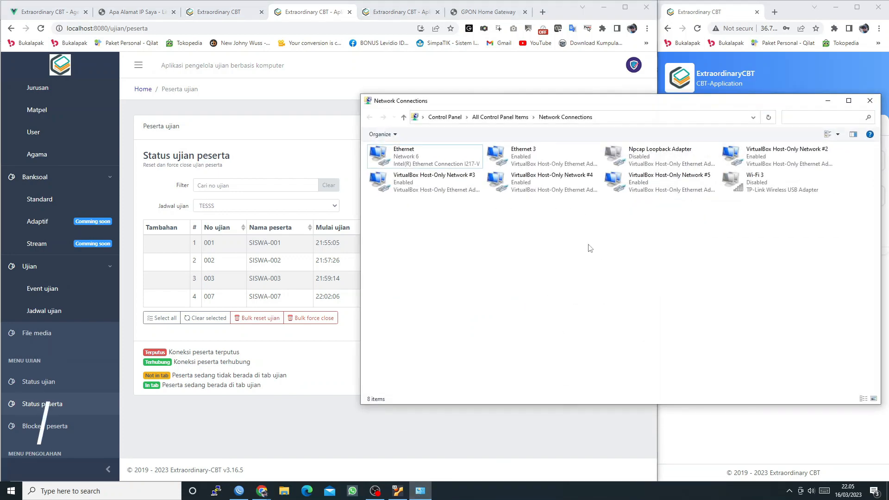
left_click(241, 93)
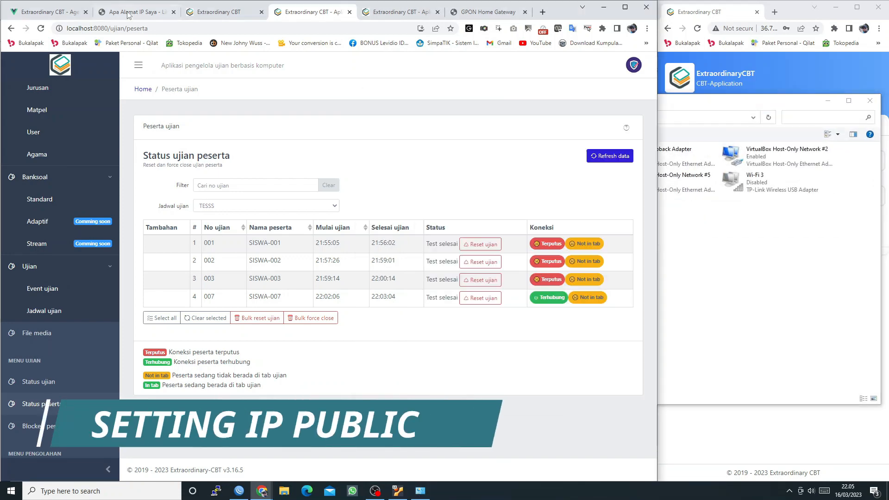
Check the connection's public IPv4 address on the WhatIsMyIPAddress page.
left_click(128, 16)
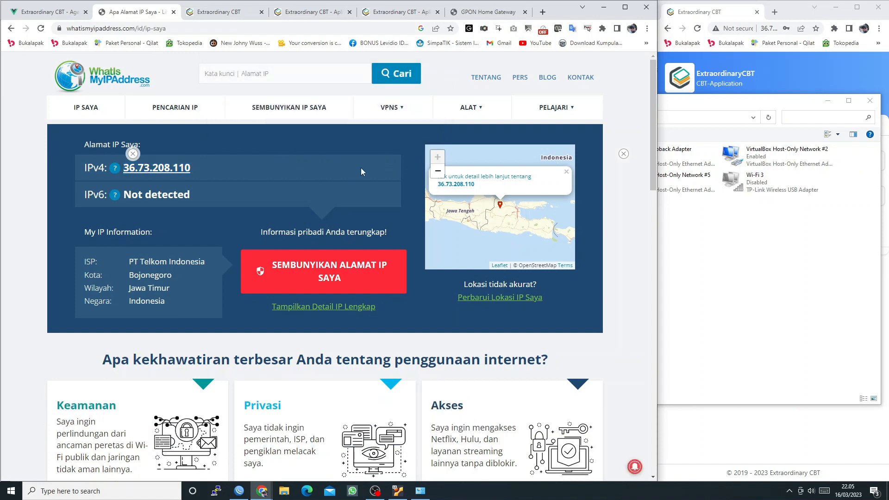
left_click_drag(198, 175, 129, 170)
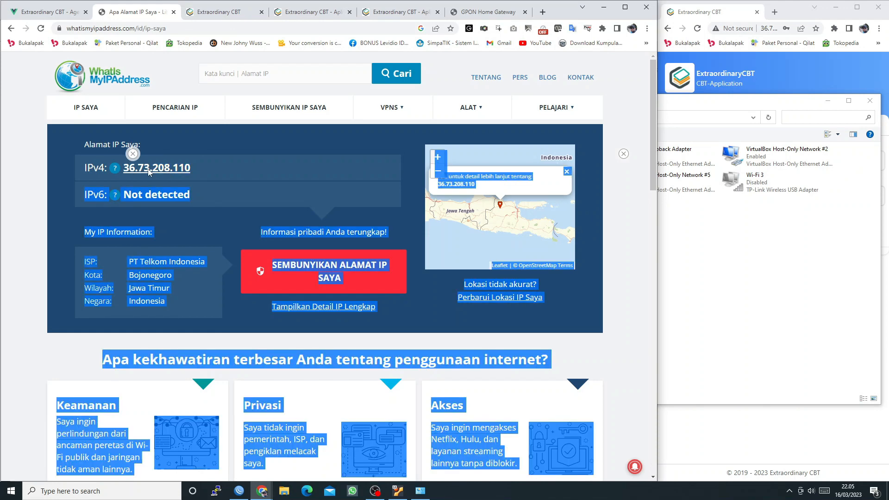
left_click(246, 171)
left_click_drag(198, 167, 136, 173)
left_click(219, 171)
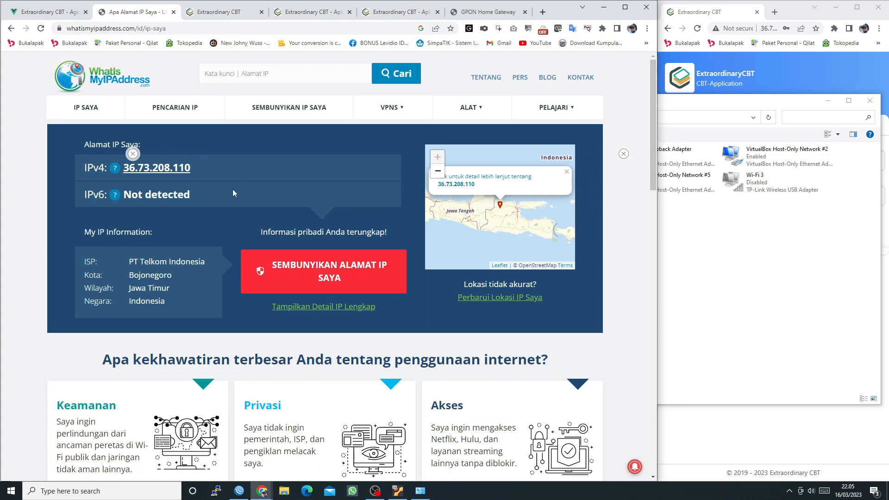
left_click_drag(128, 169, 240, 170)
left_click(238, 173)
left_click_drag(202, 169, 130, 166)
left_click(228, 171)
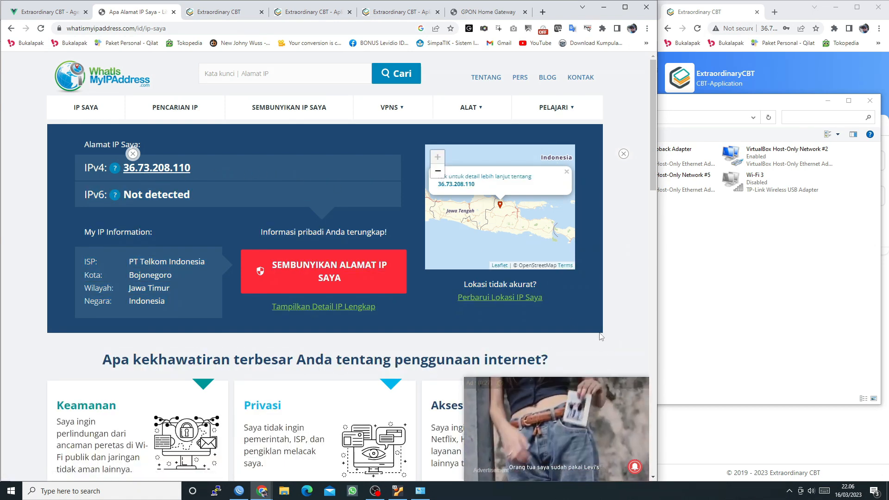
Log in to the GPON Home Gateway at 192.168.1.1 with the saved support username and its account password.
left_click(484, 12)
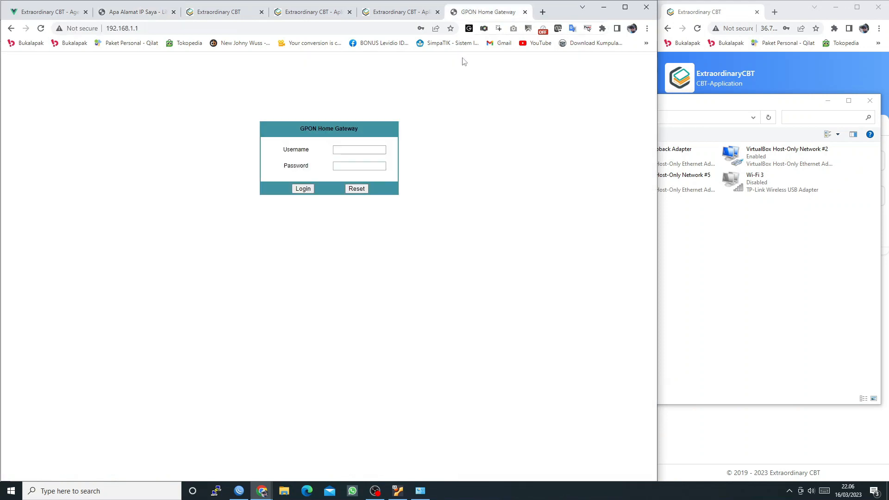
left_click(383, 150)
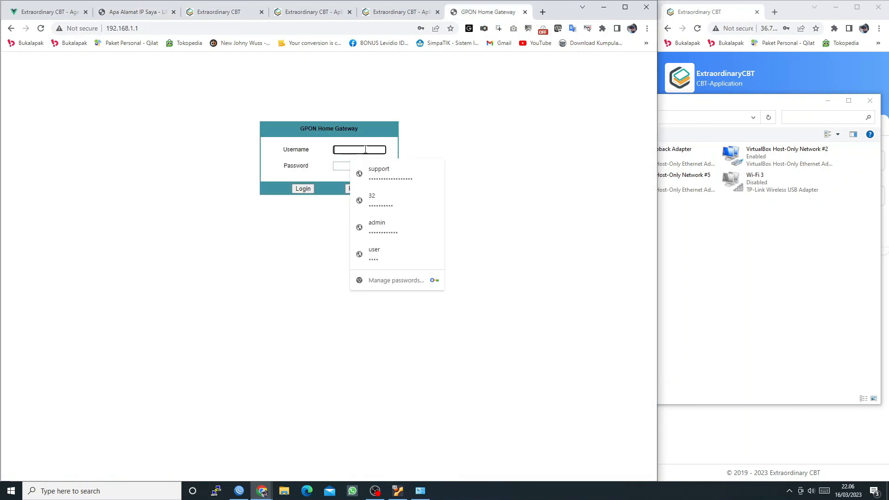
left_click(402, 179)
key("Return")
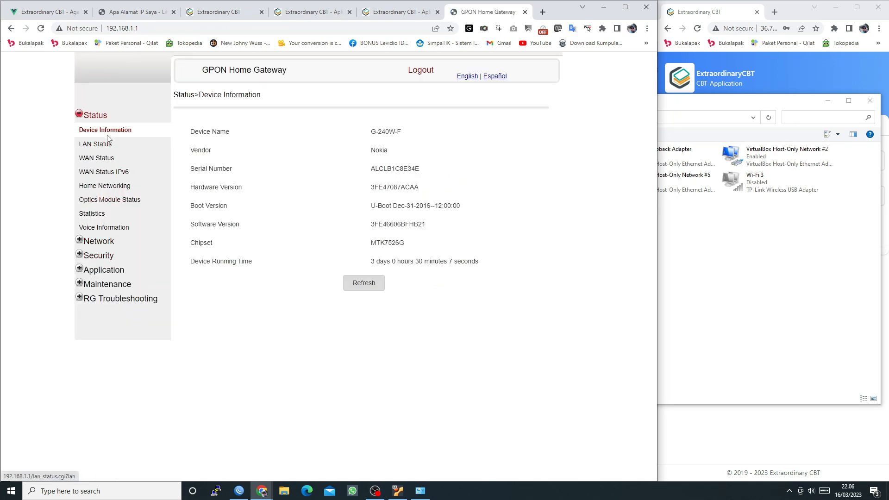
Open the modem's WAN status and examine the IPv4 address of the internet connection.
left_click(105, 159)
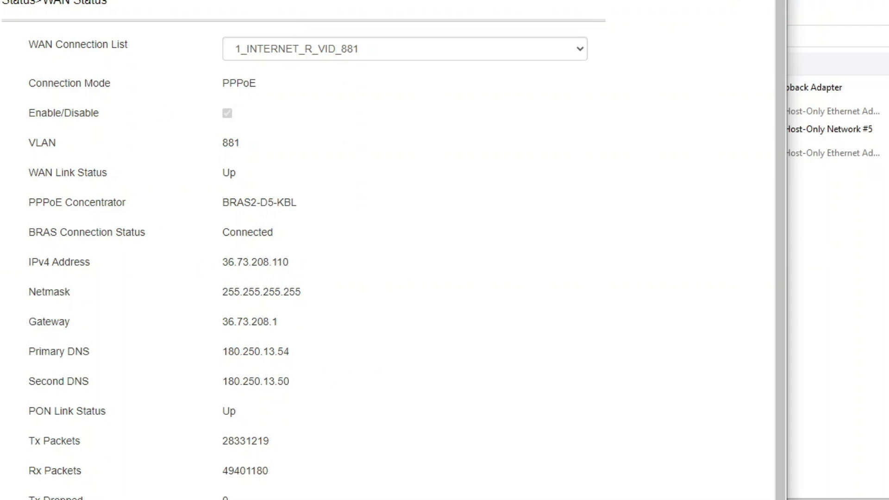
left_click_drag(30, 268, 115, 268)
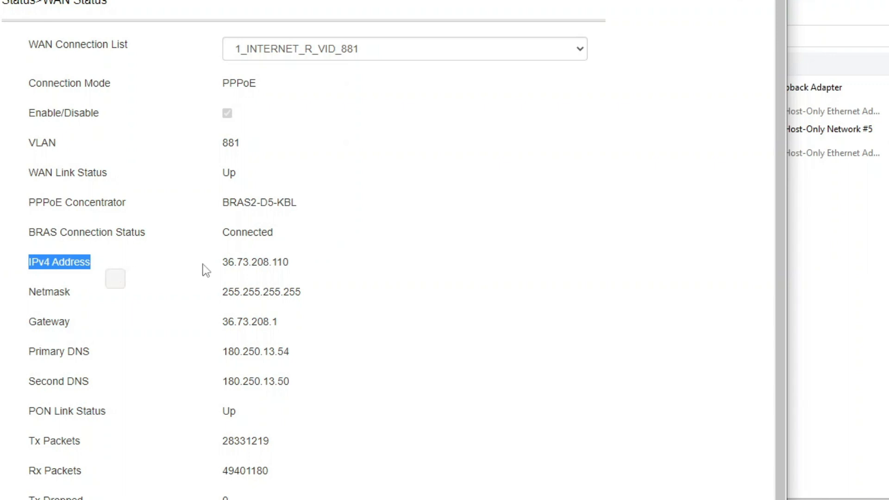
left_click_drag(221, 263, 309, 266)
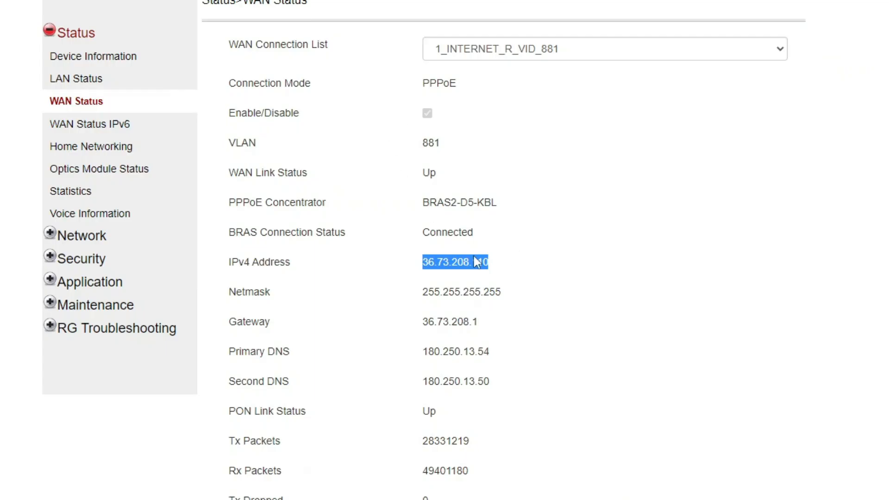
left_click(415, 262)
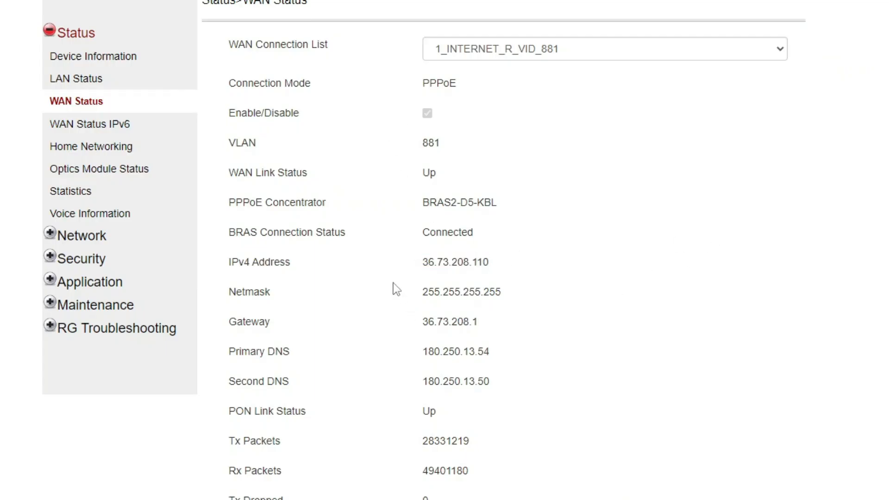
left_click_drag(421, 262, 535, 263)
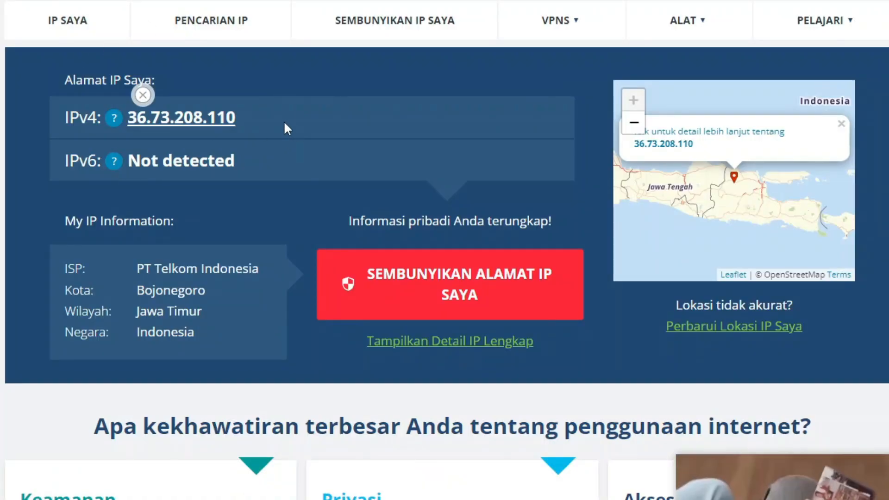
Compare the public IPv4 address on WhatIsMyIPAddress with the IPv4 address in the modem's WAN status.
left_click_drag(284, 121, 147, 116)
left_click(249, 110)
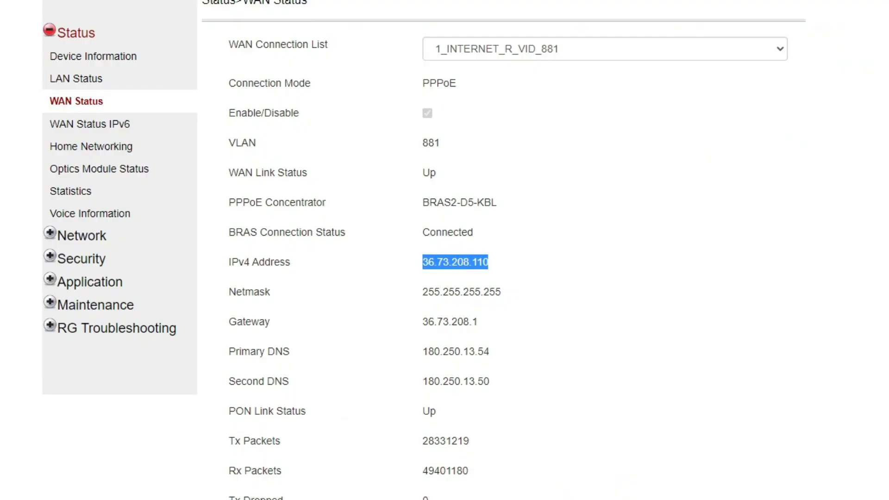
left_click(747, 184)
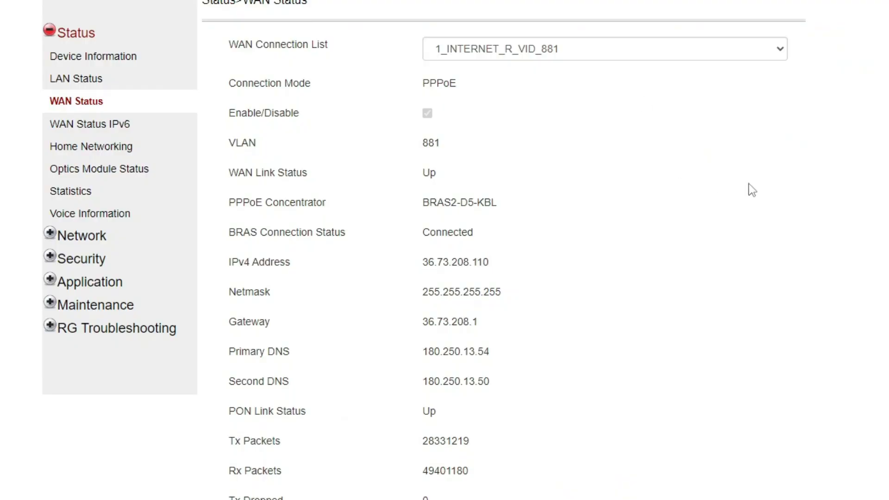
double_click(460, 262)
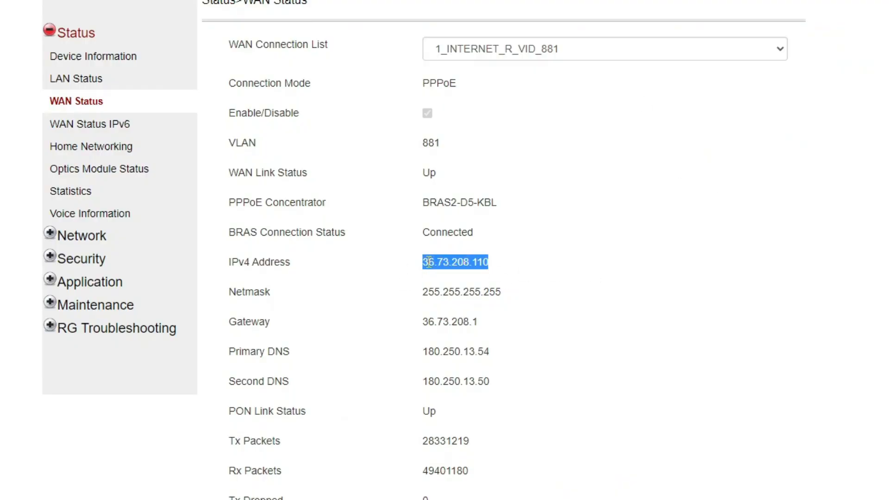
left_click(497, 297)
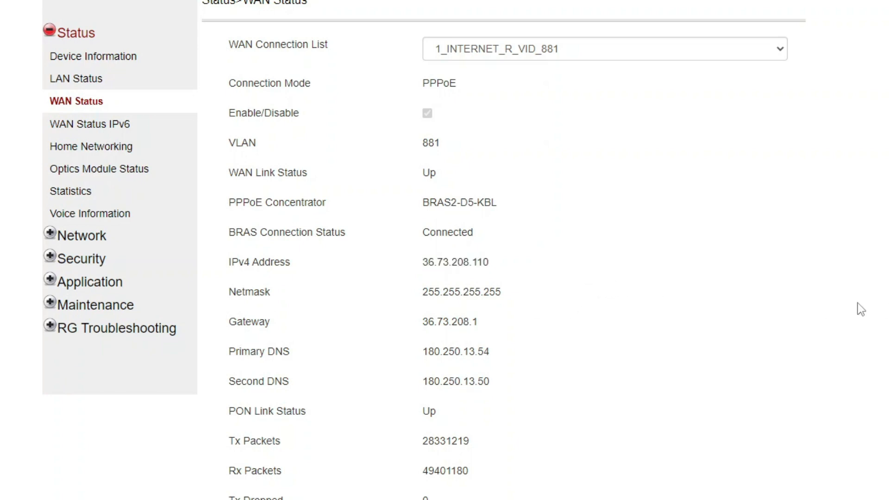
left_click_drag(429, 262, 582, 267)
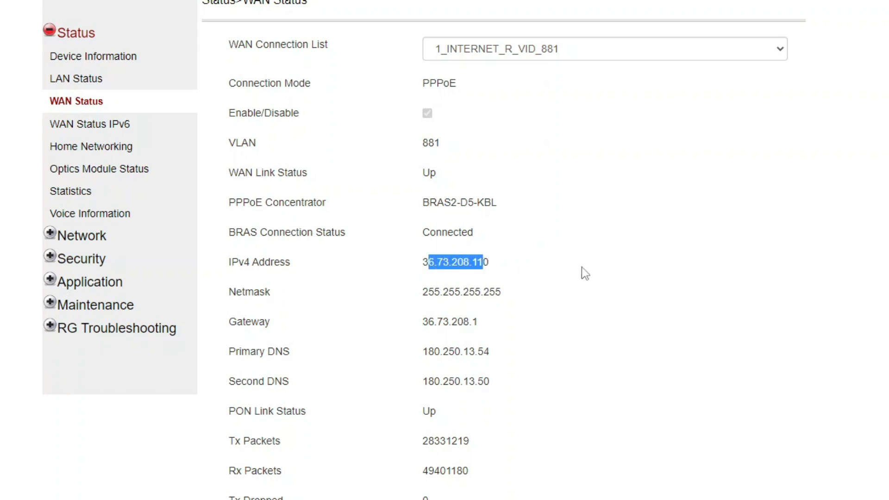
left_click(582, 267)
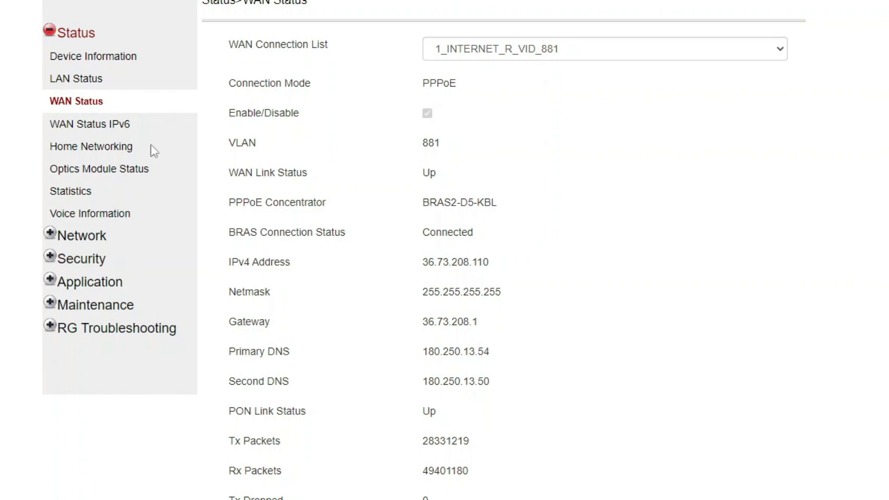
Open the modem's port forwarding settings and review the existing forwarding rules.
left_click(51, 283)
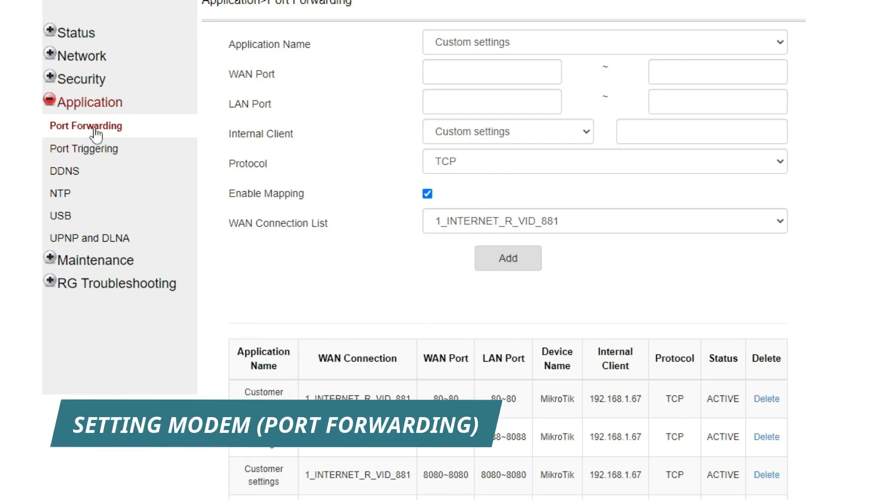
left_click(69, 127)
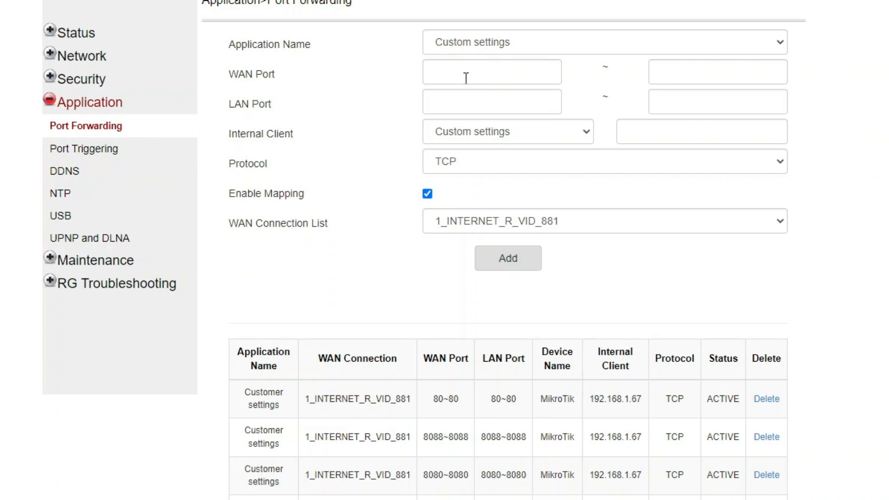
left_click_drag(334, 359, 783, 498)
left_click(269, 326)
Examine the start and end fields for the WAN port and LAN port in the new forwarding rule.
left_click(507, 75)
left_click(723, 77)
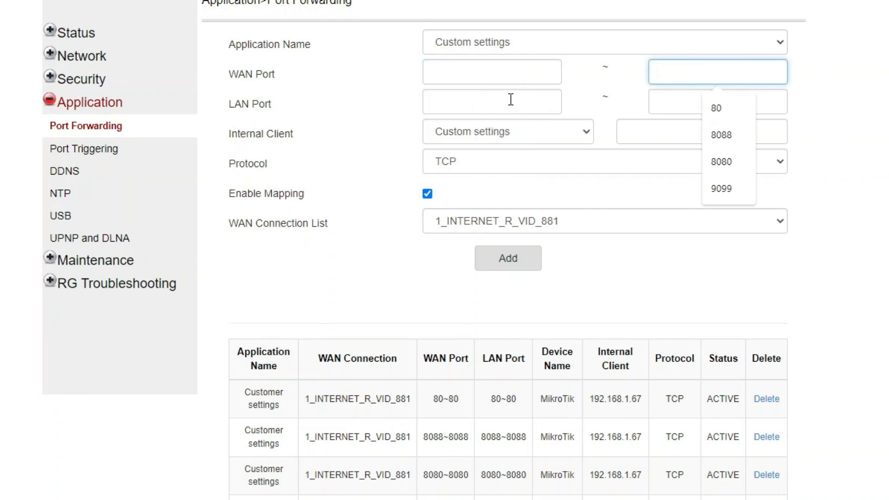
left_click(497, 97)
left_click(689, 91)
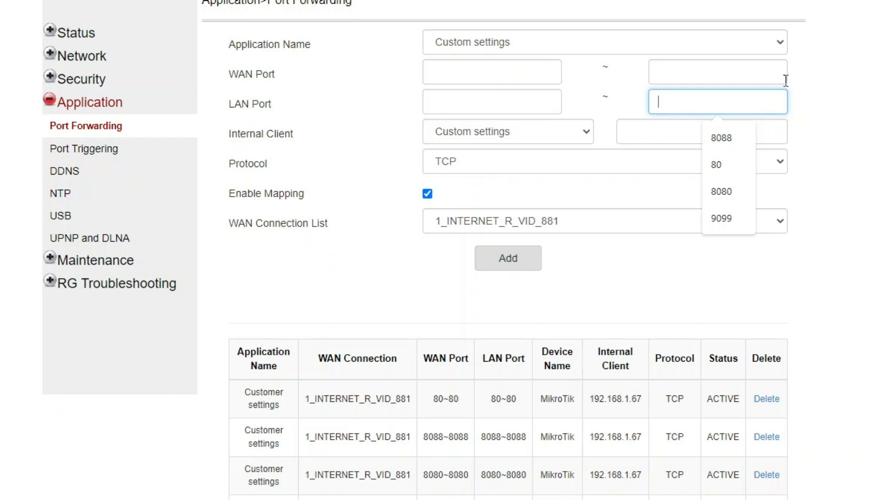
left_click(827, 92)
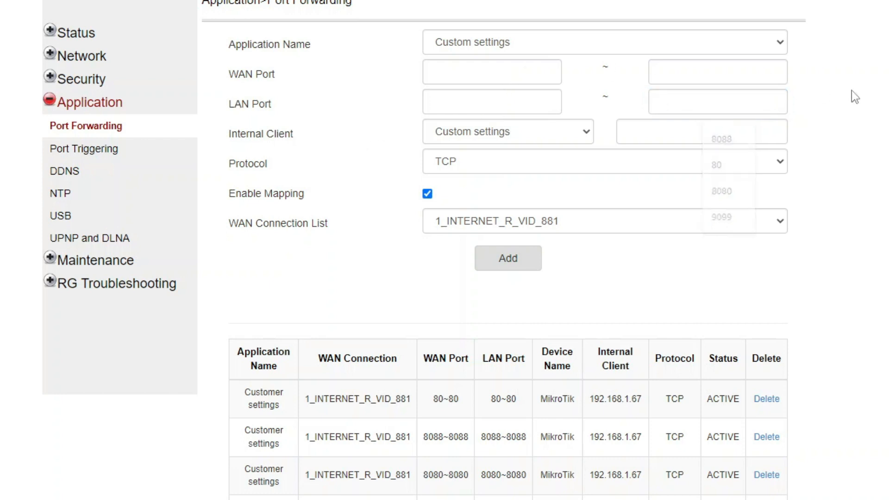
left_click(709, 72)
left_click(502, 104)
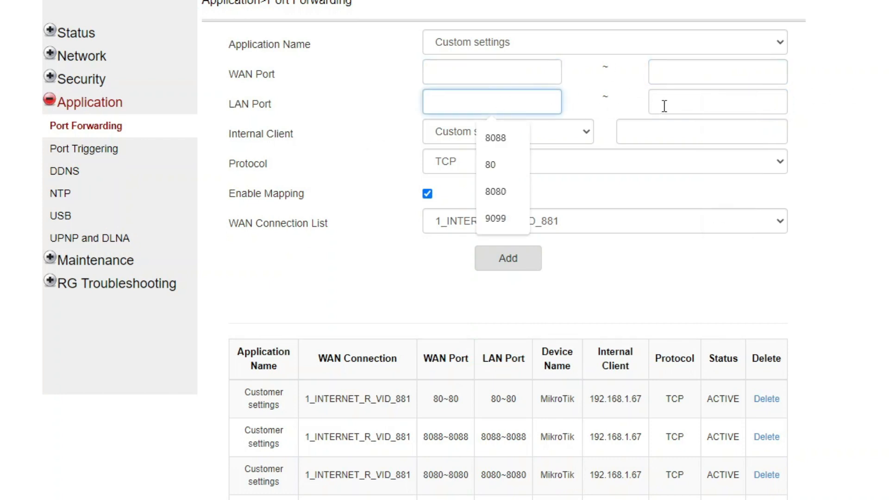
left_click(731, 103)
left_click(857, 116)
Select MikroTik as the internal client of the new forwarding rule and keep TCP as its protocol.
left_click(515, 137)
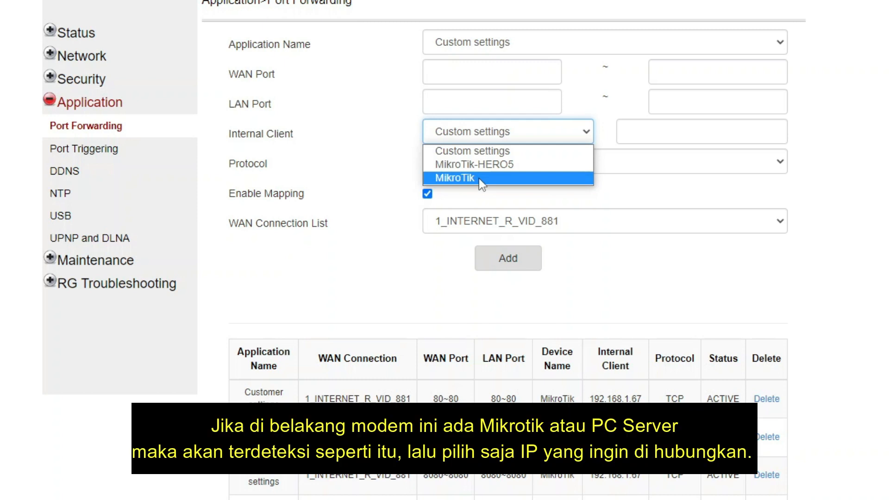
left_click(479, 178)
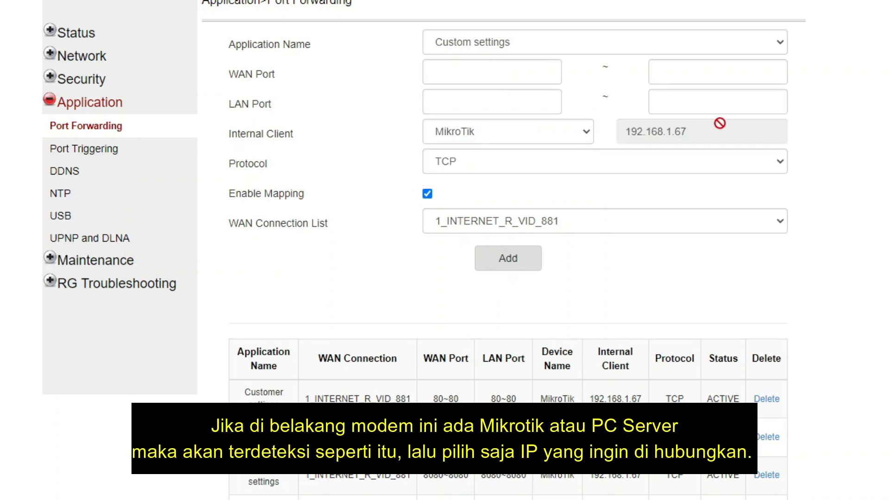
left_click(556, 160)
left_click(855, 187)
Examine the LAN port ranges of the 8088 and 8080 rules in the port forwarding table.
left_click_drag(480, 436, 529, 435)
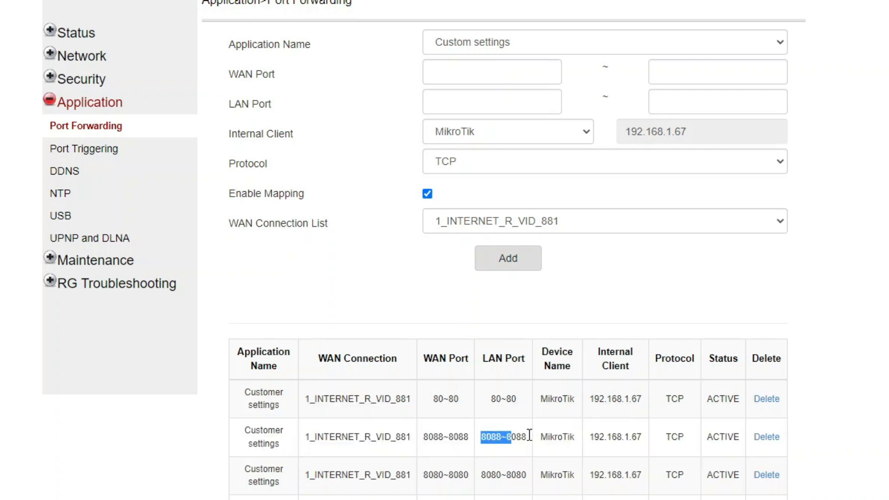
left_click_drag(482, 474, 527, 475)
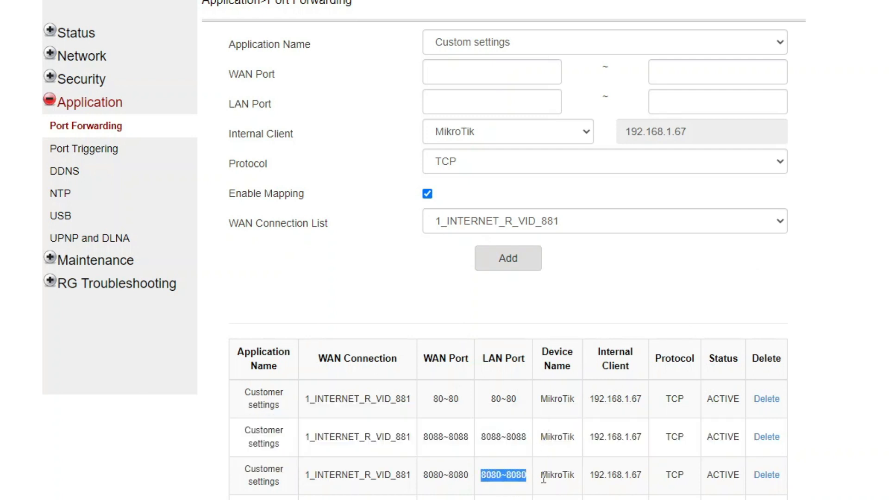
left_click(510, 446)
left_click_drag(504, 474, 529, 473)
left_click_drag(482, 475, 528, 476)
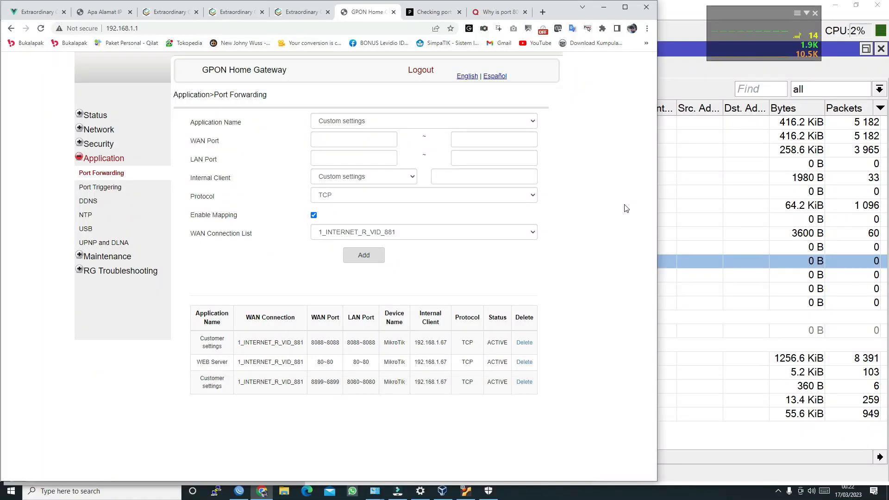
Close the floating network traffic monitor overlapping the MikroTik window.
left_click(815, 14)
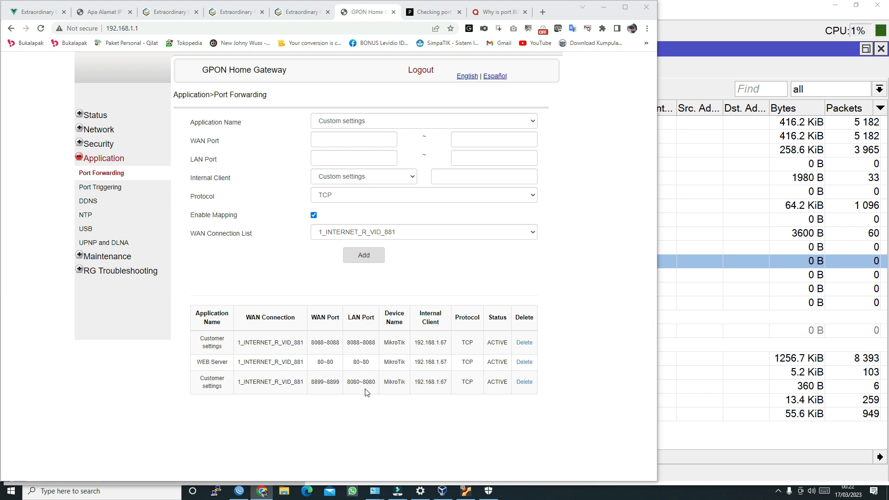
Examine the LAN port and WAN port ranges of the last rule in the port forwarding table.
left_click_drag(361, 383, 375, 383)
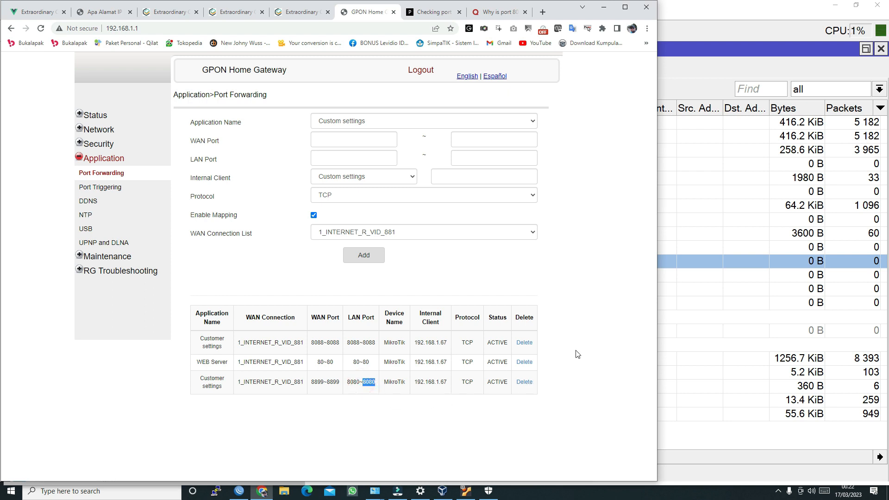
left_click(579, 331)
left_click_drag(313, 383, 343, 384)
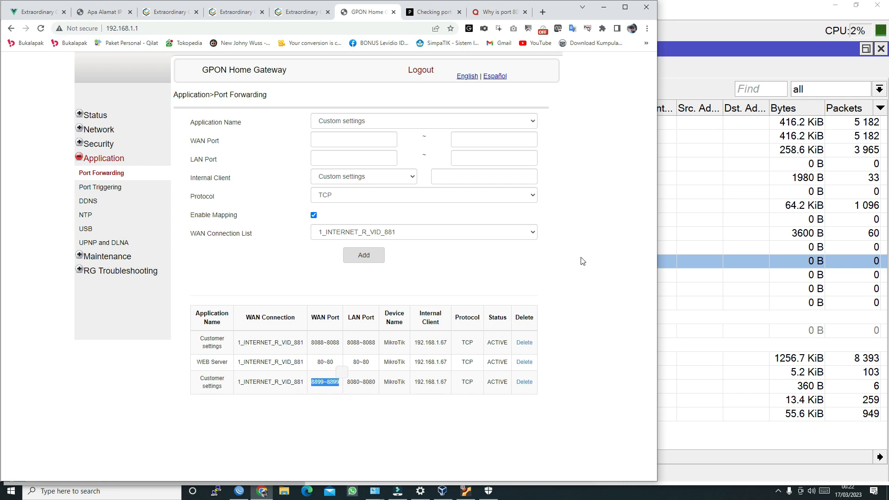
left_click(595, 238)
key("ctrl+Tab")
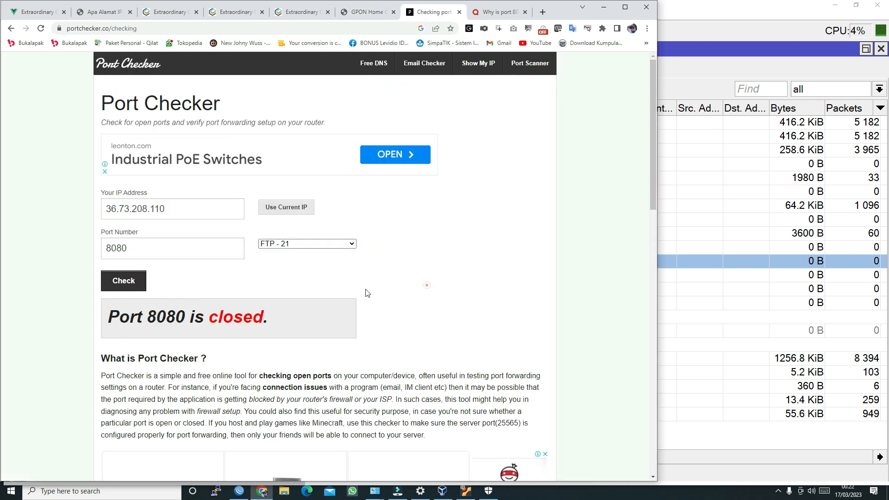
double_click(189, 207)
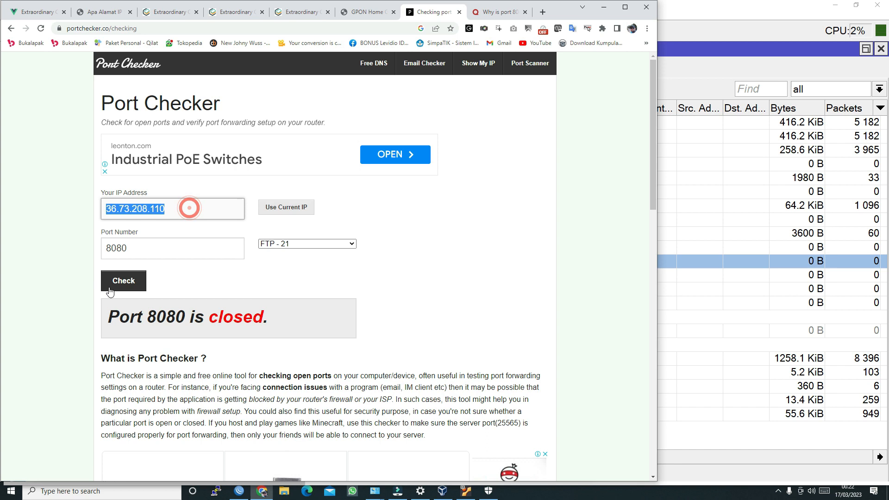
double_click(194, 251)
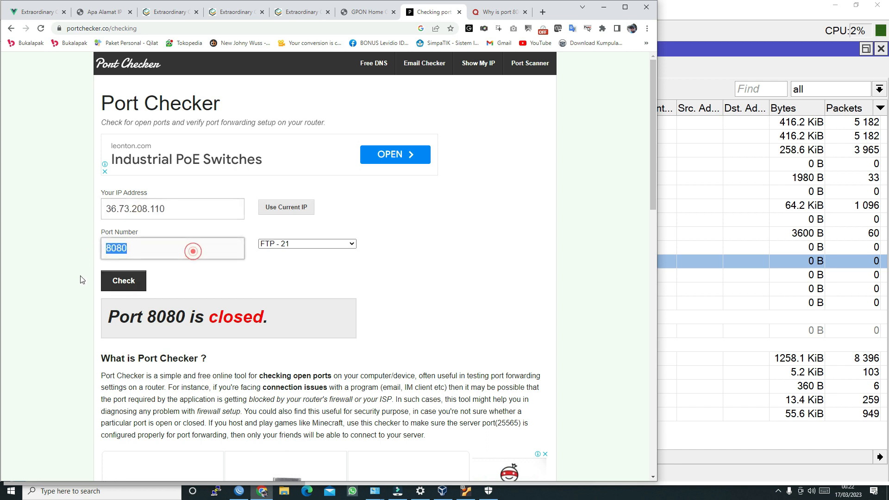
left_click(134, 284)
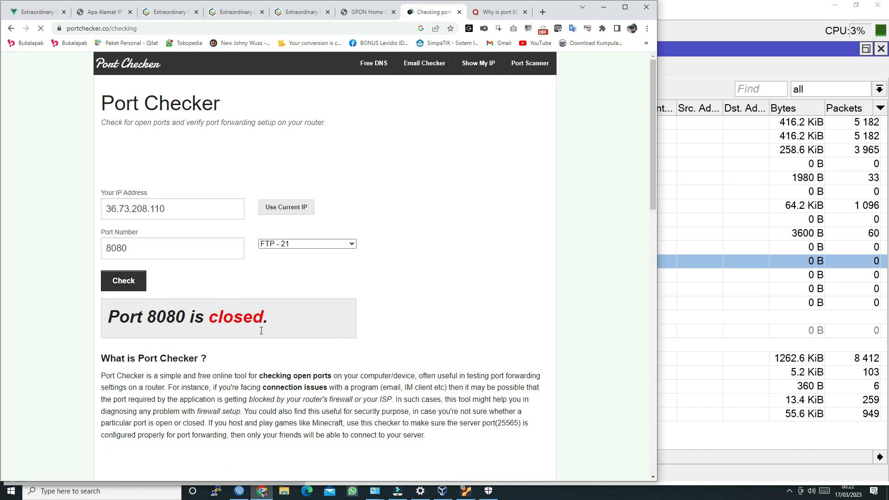
left_click_drag(269, 317, 208, 317)
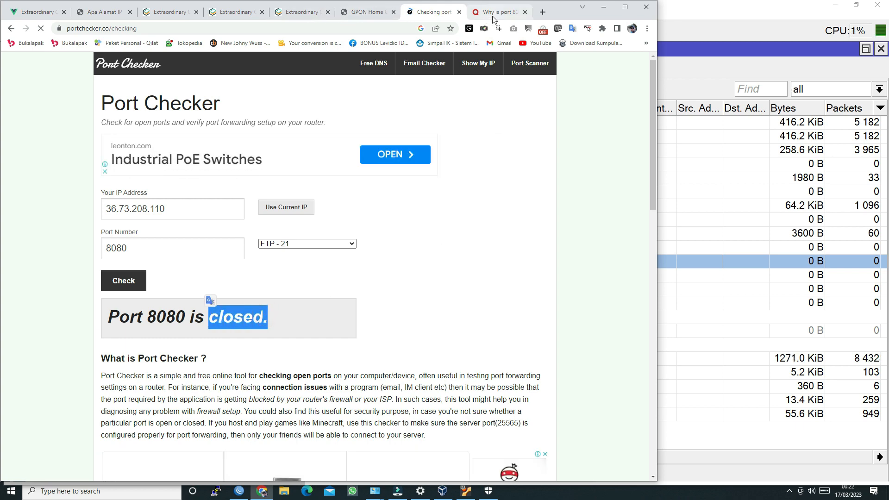
Compare the WAN and LAN port ranges of the 8088 rule and the 8899 rule in the modem's port forwarding table.
left_click(372, 14)
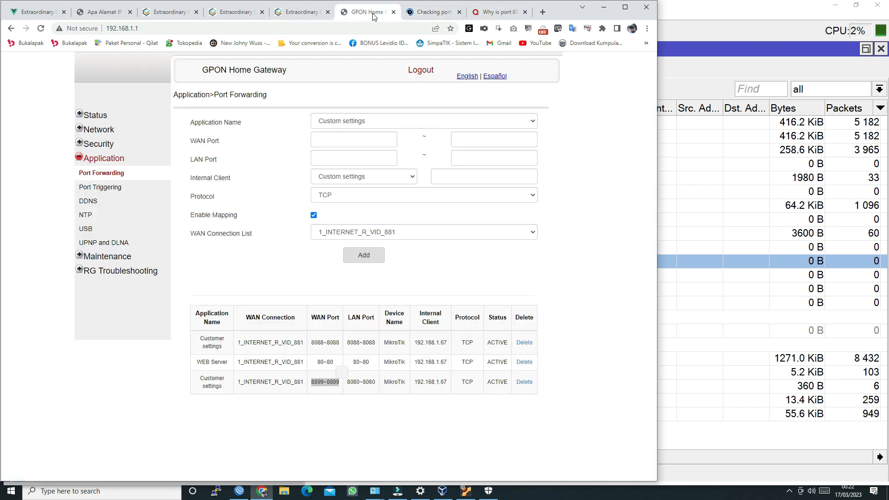
left_click_drag(315, 344, 364, 342)
double_click(367, 342)
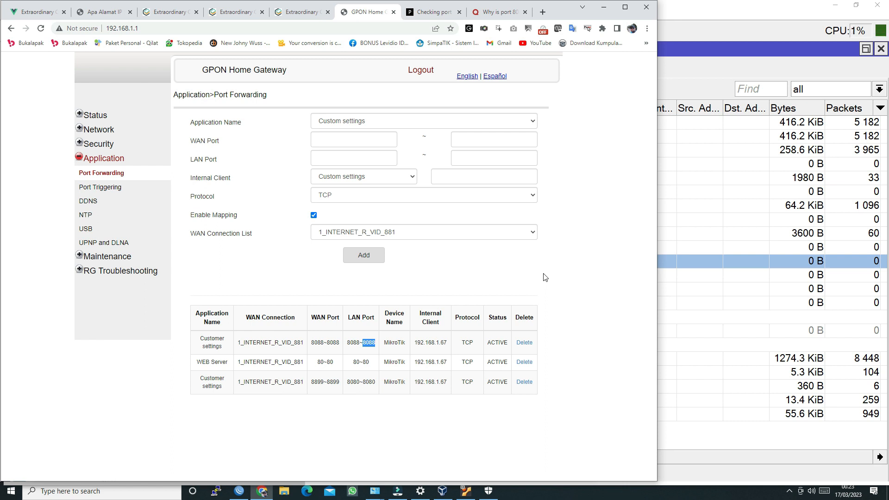
left_click(582, 272)
left_click(320, 415)
left_click_drag(312, 385, 339, 384)
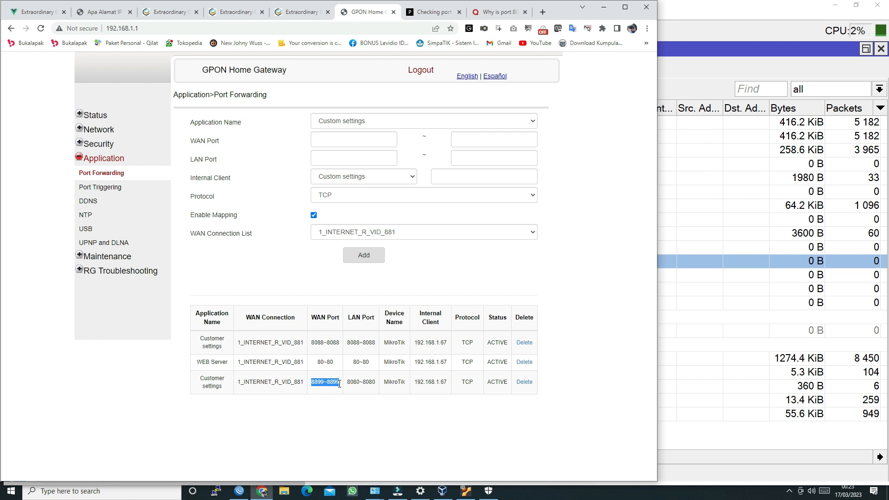
left_click(312, 382)
left_click_drag(347, 382, 375, 383)
left_click(581, 202)
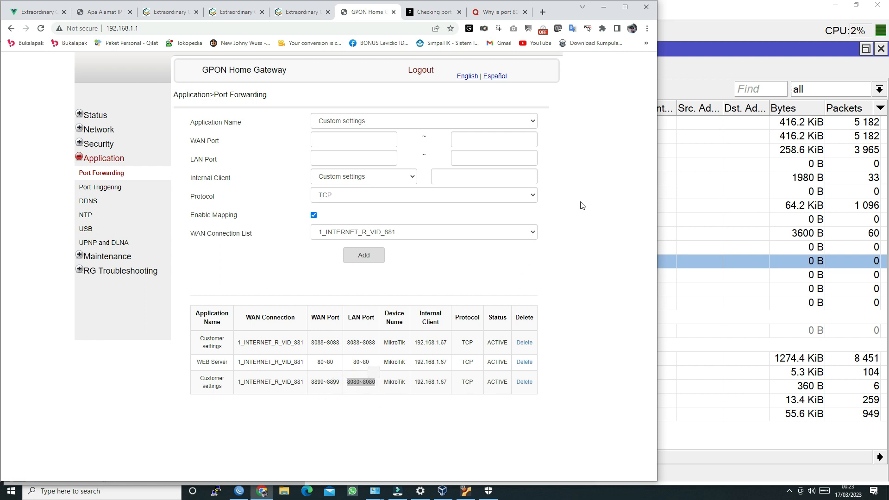
Examine the port number in the exam dashboard's web address and return to the modem's port forwarding page.
left_click(178, 14)
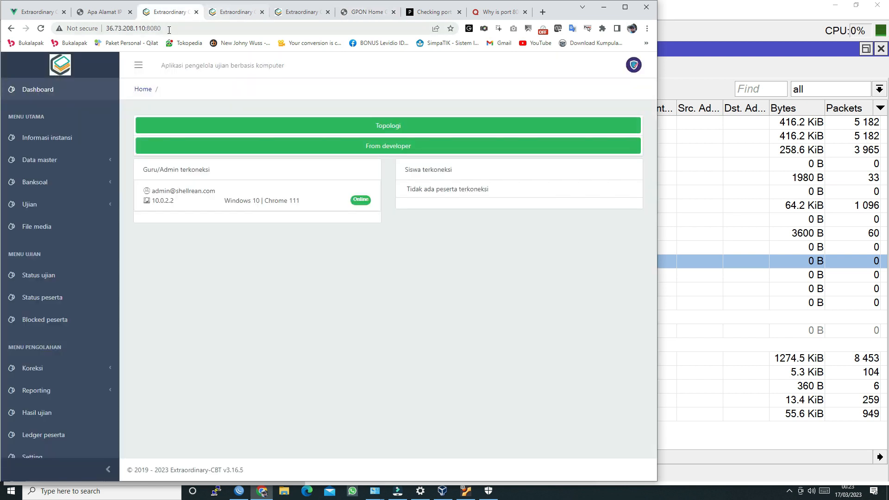
left_click_drag(178, 28, 147, 29)
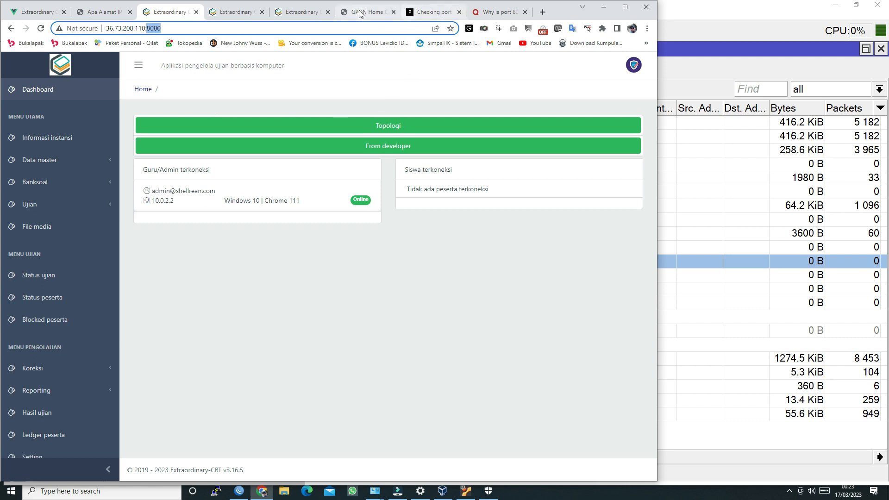
left_click(372, 13)
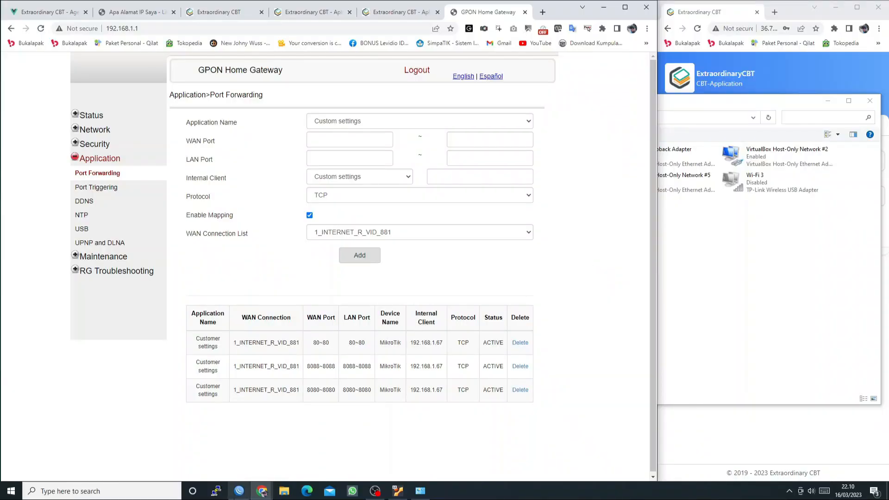
Switch to WinBox and examine the target address of the port 80 dst-nat rule, leaving the rule unchanged.
left_click(238, 491)
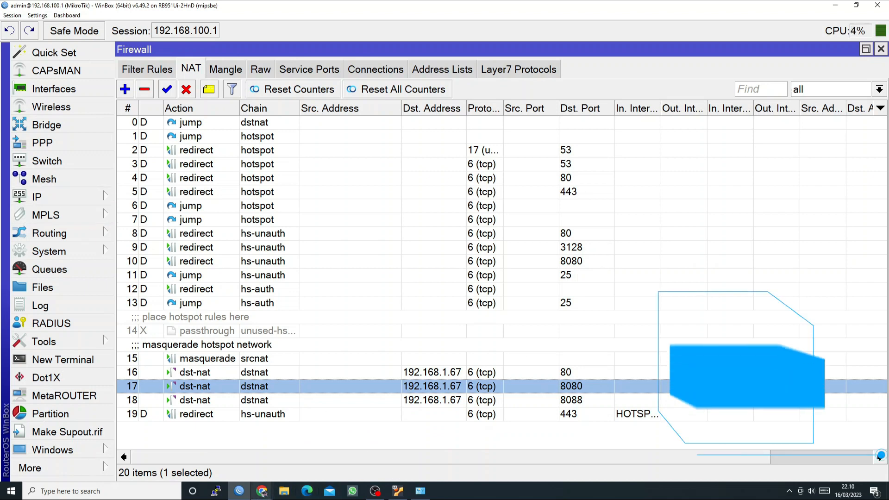
left_click(263, 495)
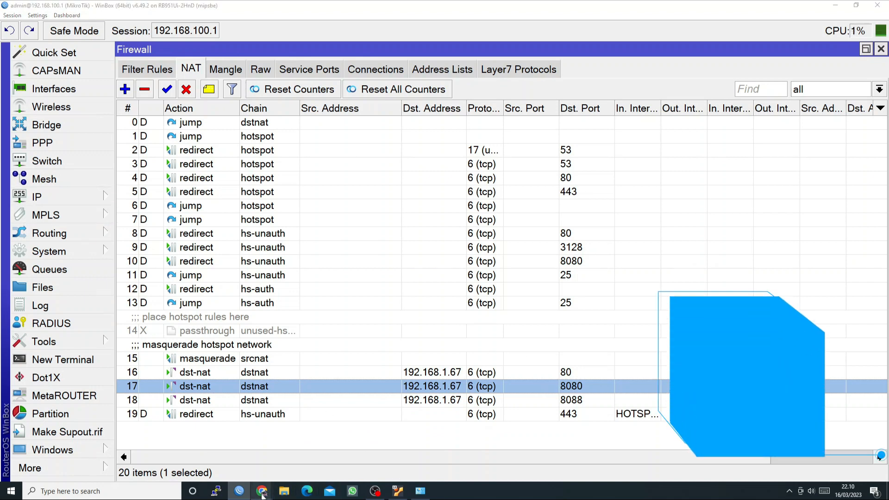
left_click(383, 347)
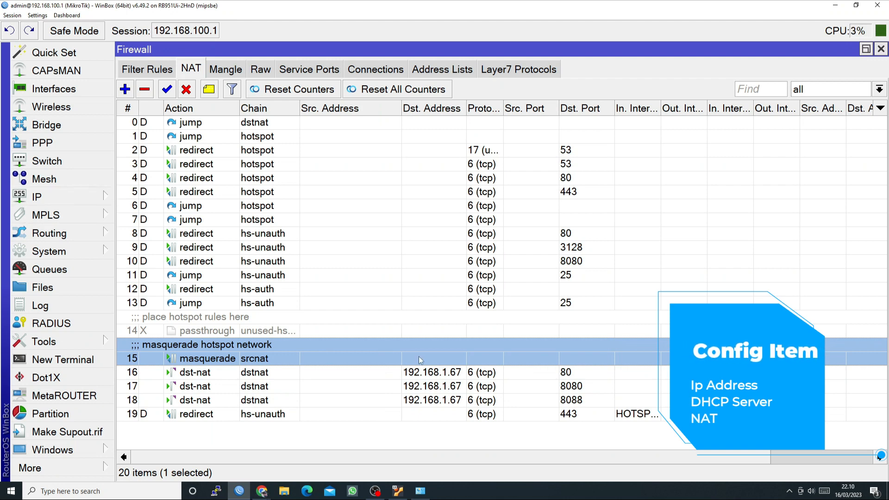
left_click(447, 372)
double_click(447, 372)
left_click_drag(500, 171, 399, 178)
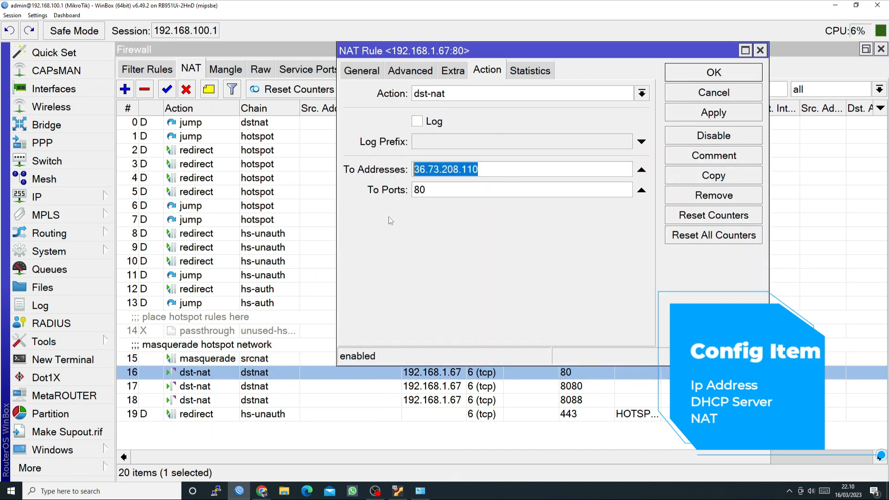
left_click(728, 94)
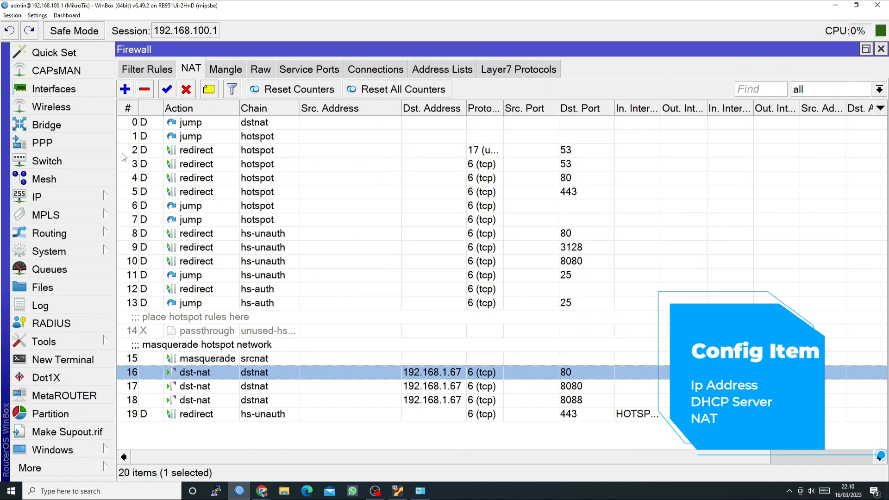
Display the MikroTik's full list of network interfaces.
left_click(71, 199)
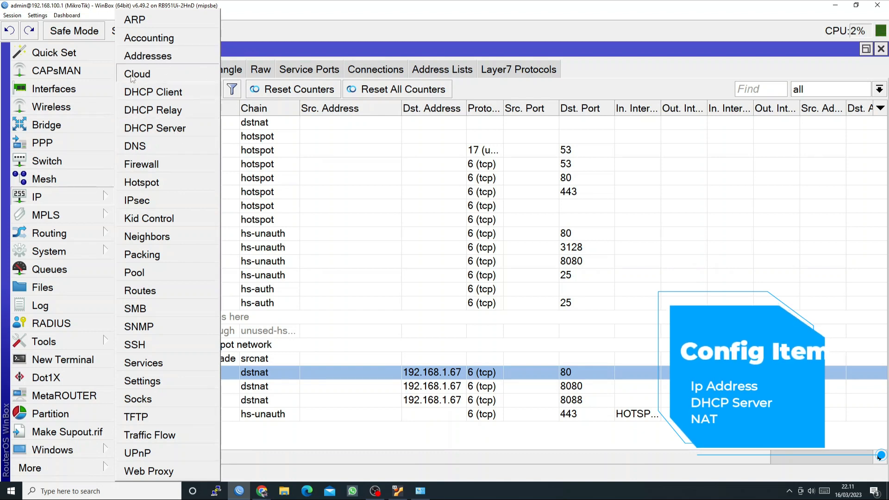
left_click(63, 90)
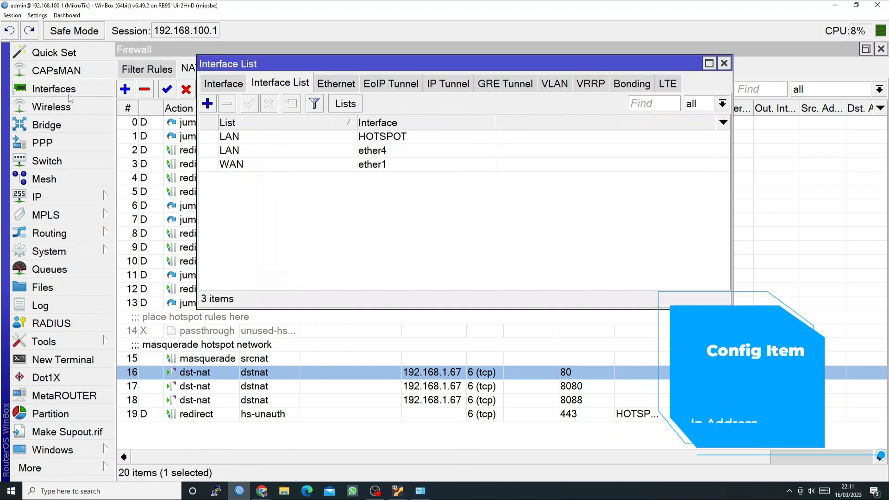
left_click(231, 84)
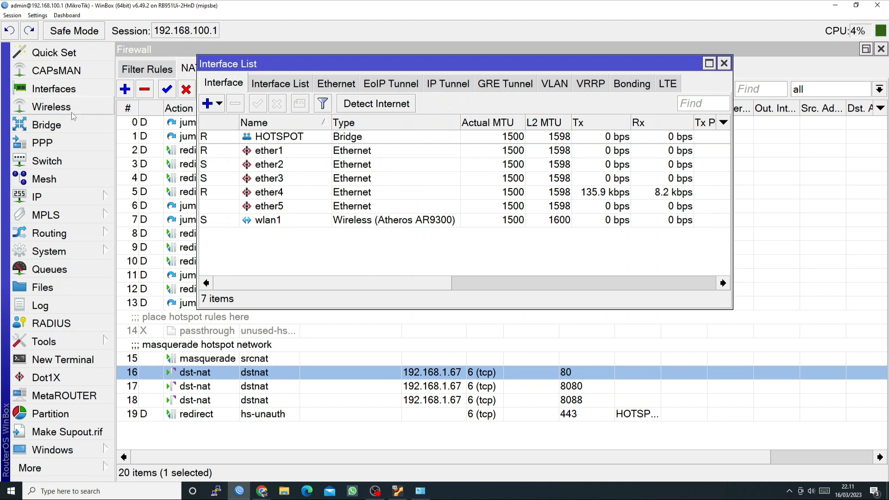
Open the CBT entry in the MikroTik's IP address list.
left_click(77, 193)
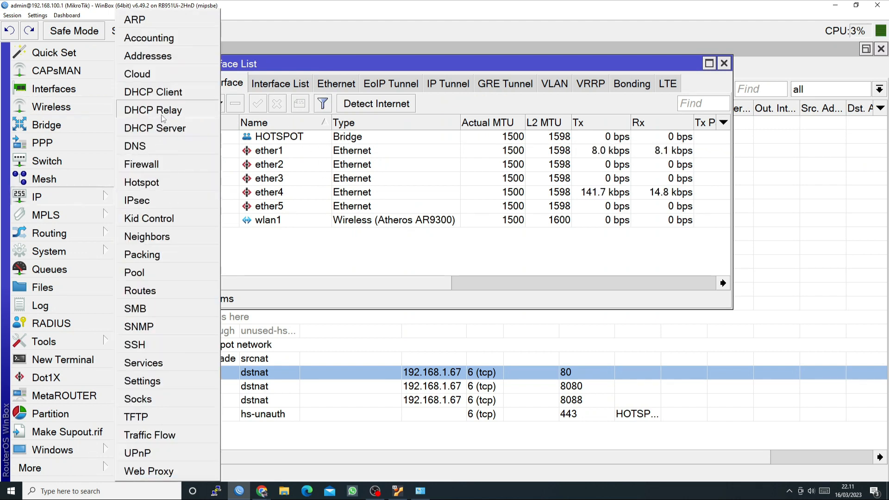
left_click(173, 56)
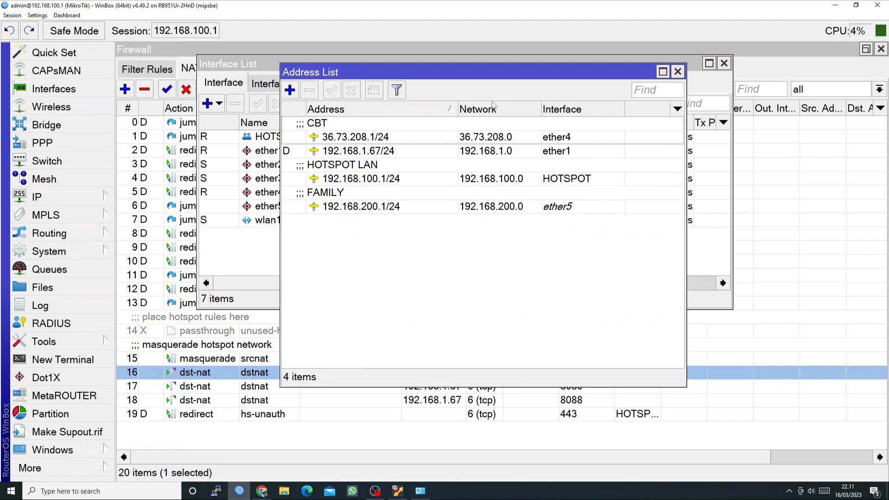
left_click(496, 139)
double_click(414, 139)
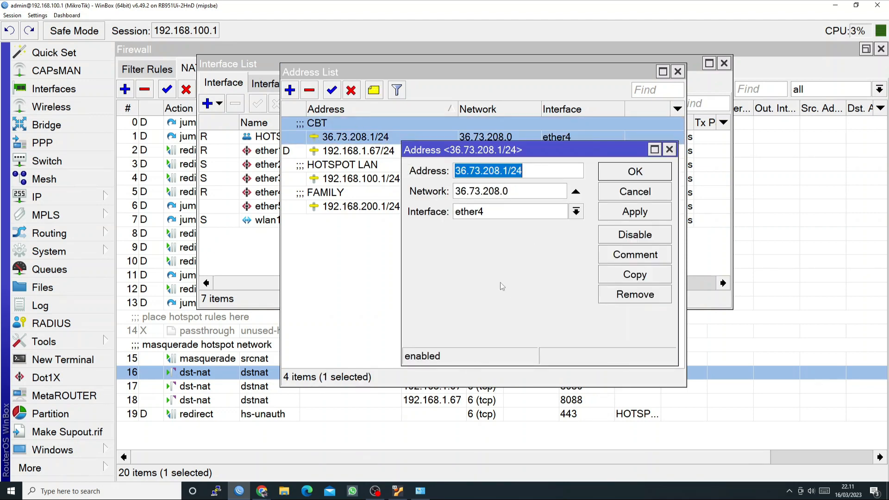
Examine the address, network and interface of the CBT entry and close it without changes.
left_click(531, 192)
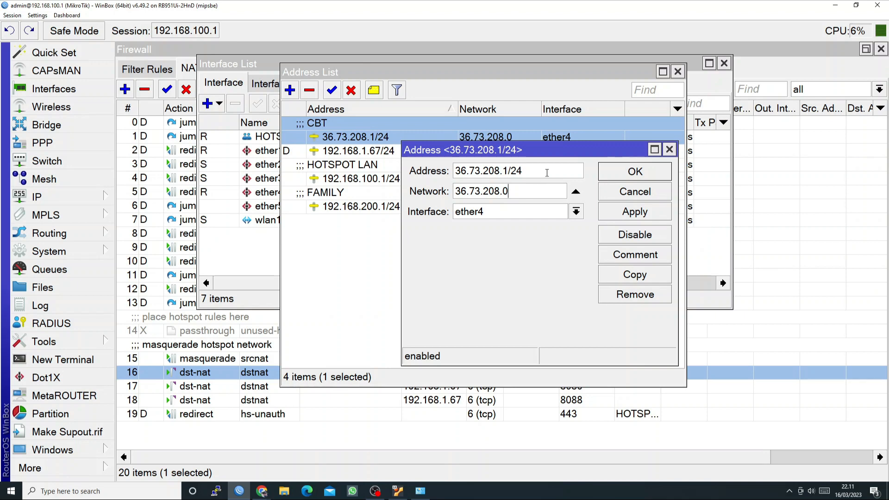
left_click_drag(549, 171, 372, 236)
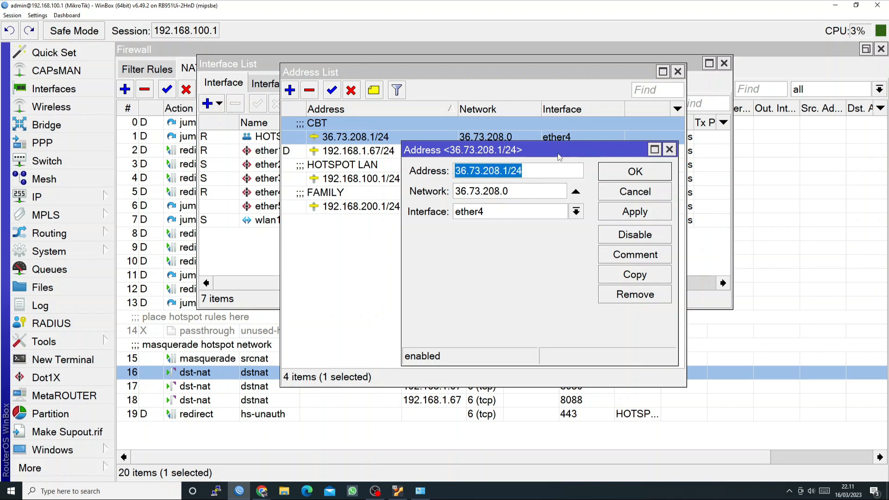
left_click(536, 170)
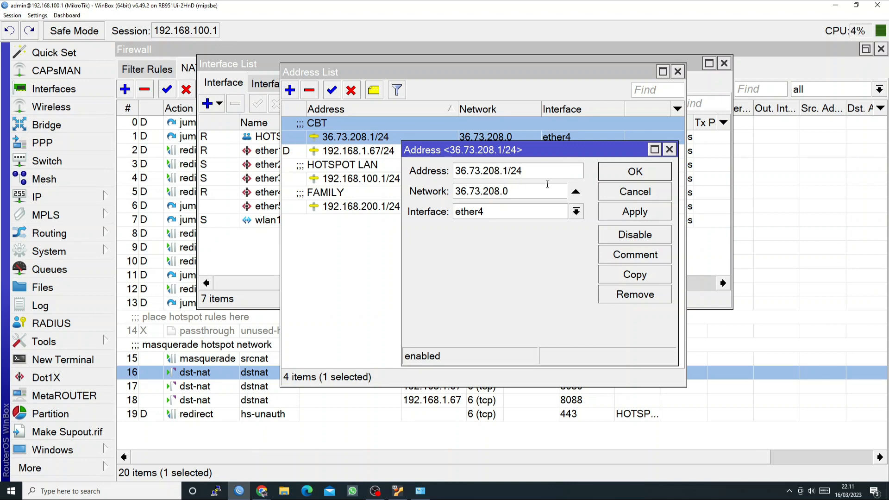
left_click(491, 212)
left_click(490, 213)
left_click(538, 172)
left_click_drag(510, 171, 454, 171)
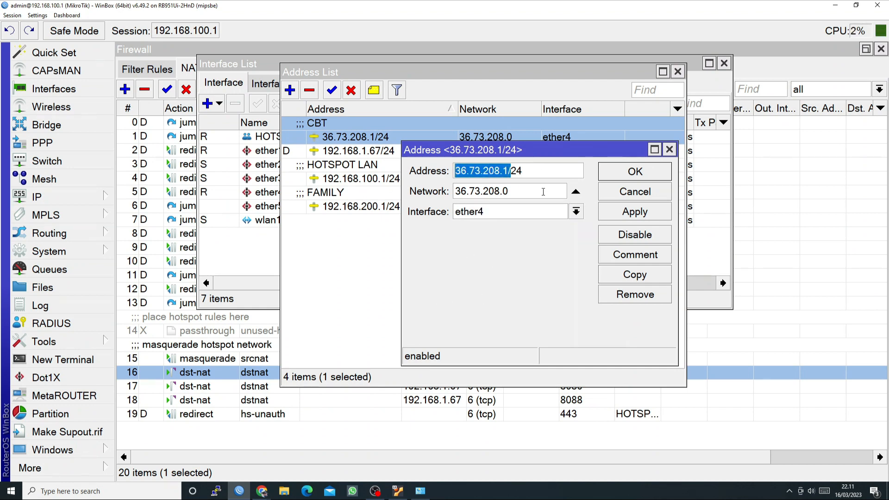
left_click_drag(543, 191, 431, 189)
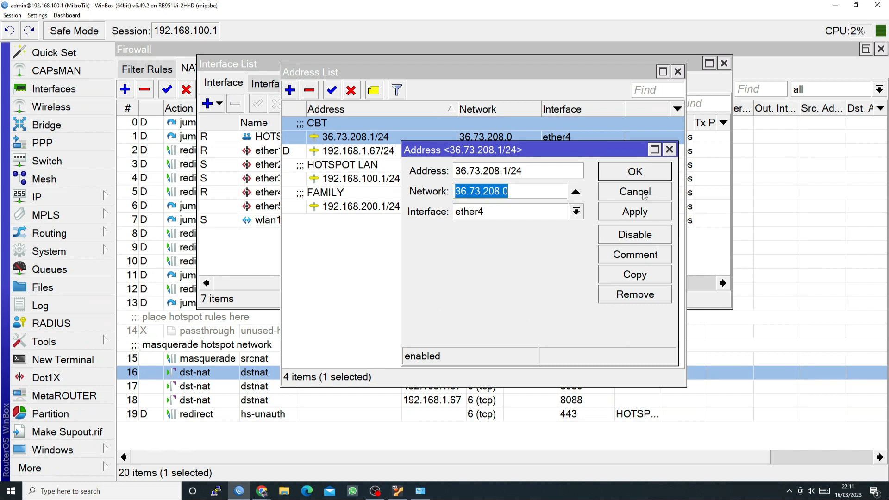
left_click(644, 194)
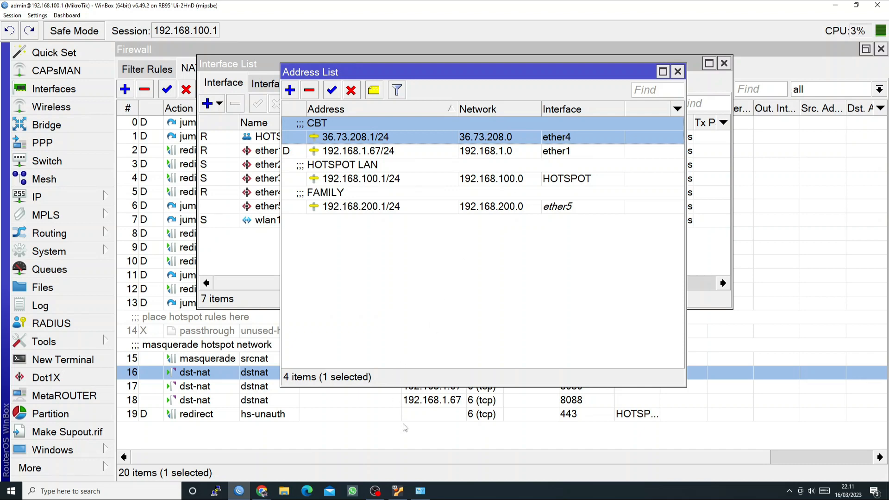
Open the MikroTik's DHCP server settings and examine the DHCP server assigned to ether4.
left_click(422, 281)
left_click(185, 178)
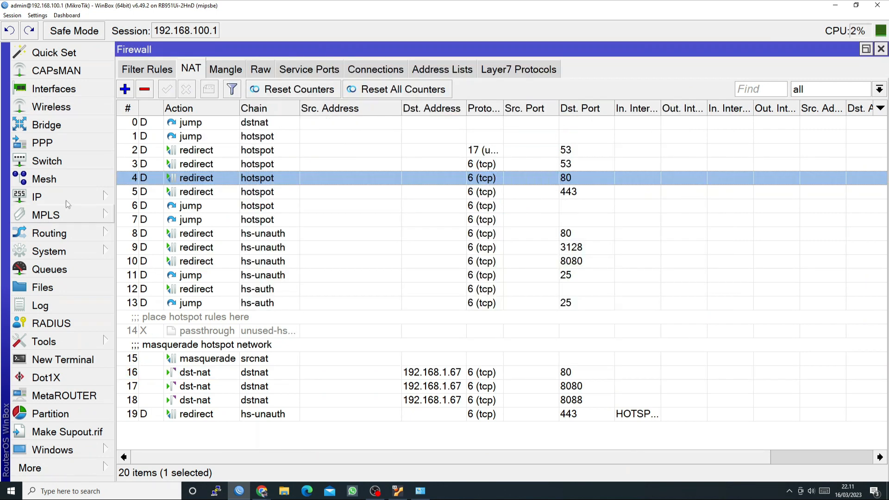
left_click(42, 196)
left_click(171, 131)
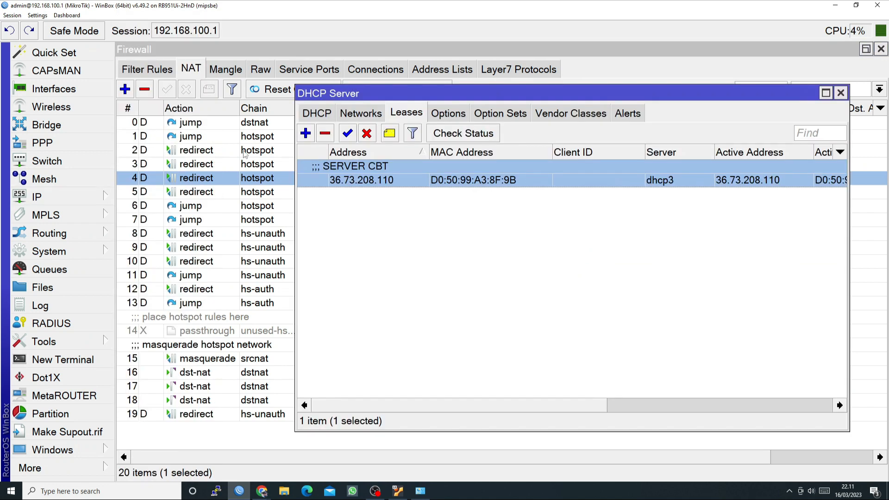
left_click(508, 228)
left_click(319, 114)
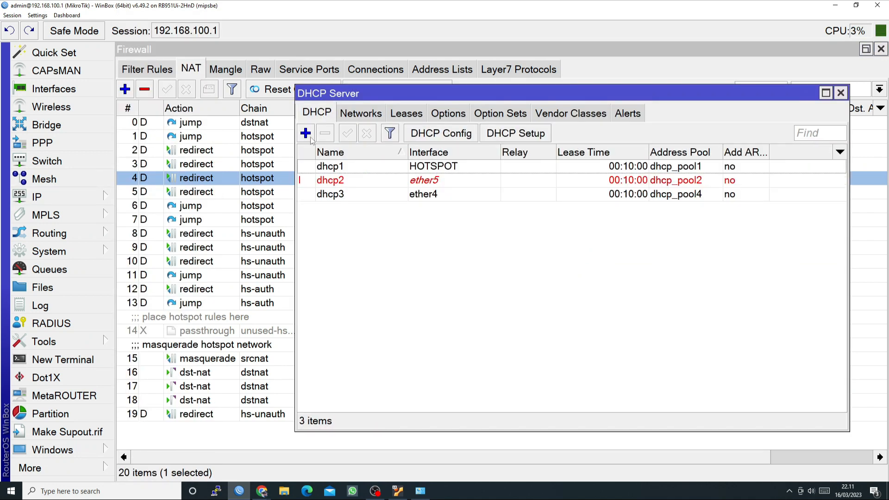
left_click(494, 194)
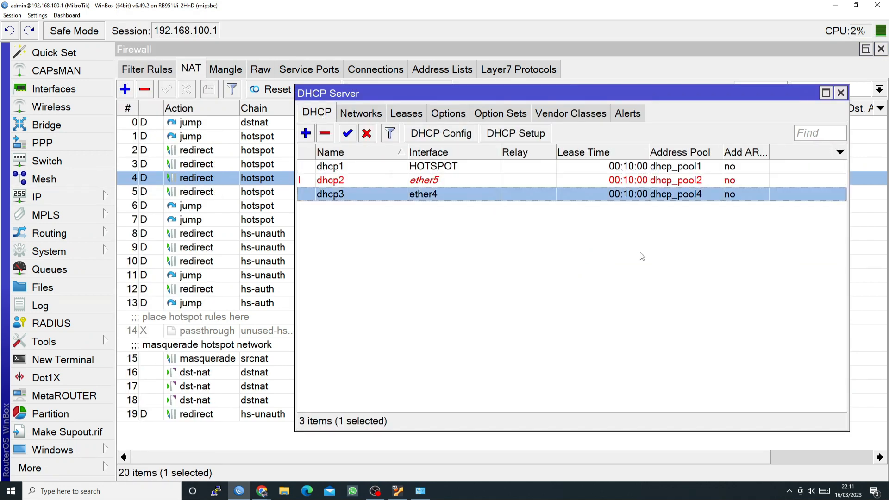
Walk through DHCP Setup for ether4 with address space 36.73.208.0/24 and gateway 36.73.208.1, and cancel it at the relay setting.
double_click(444, 195)
left_click(575, 100)
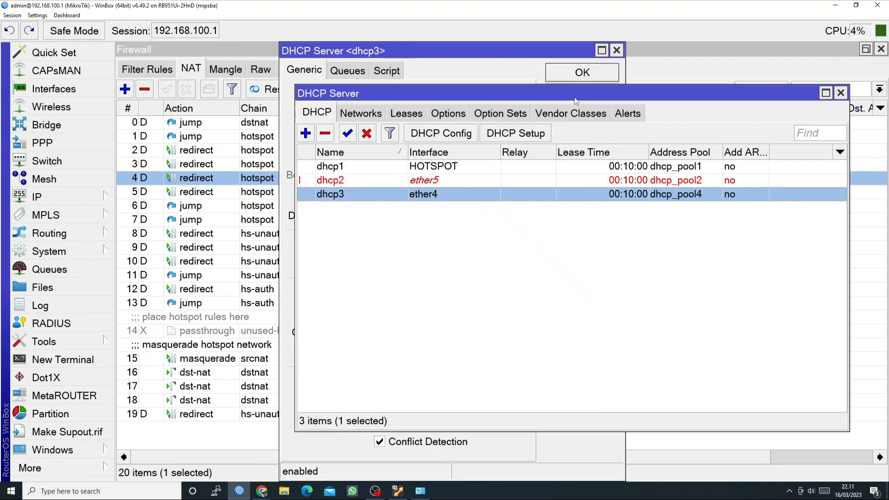
left_click(532, 138)
left_click(505, 203)
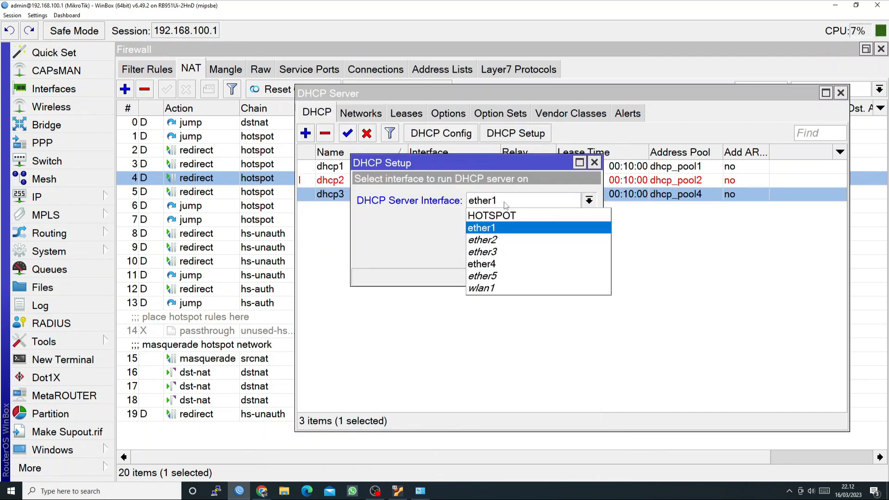
left_click(507, 263)
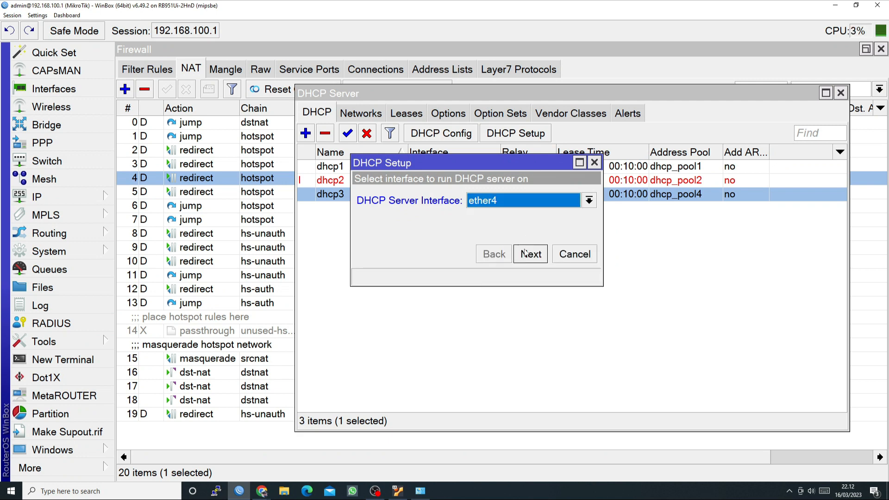
left_click(525, 253)
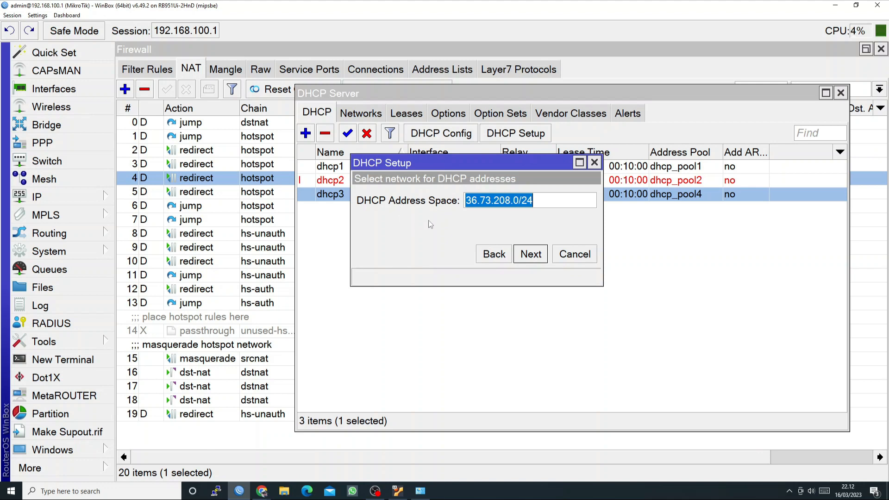
left_click(504, 201)
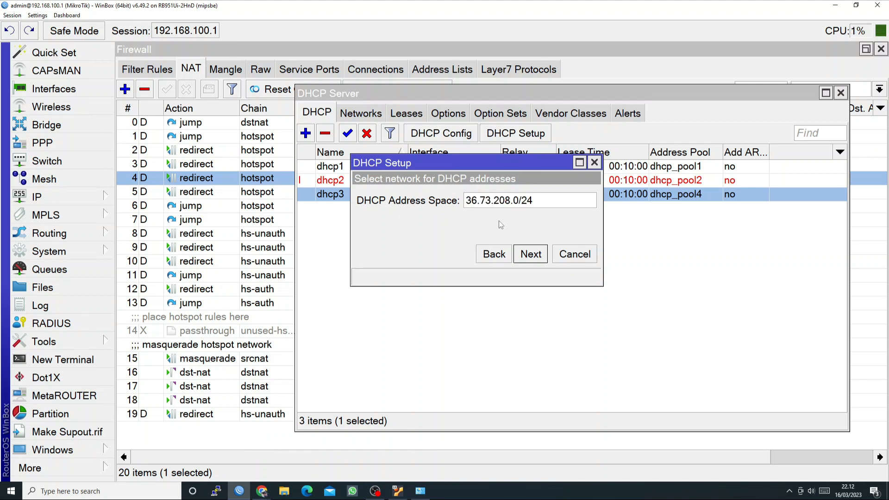
left_click(520, 254)
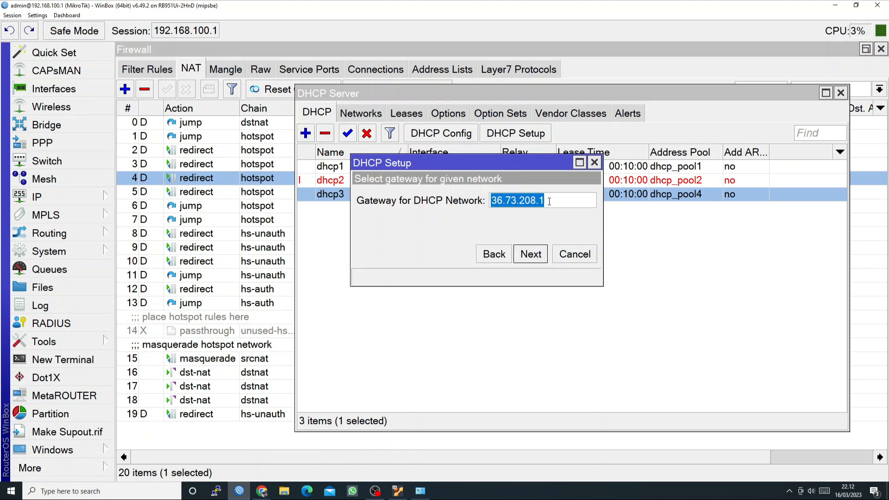
key("End")
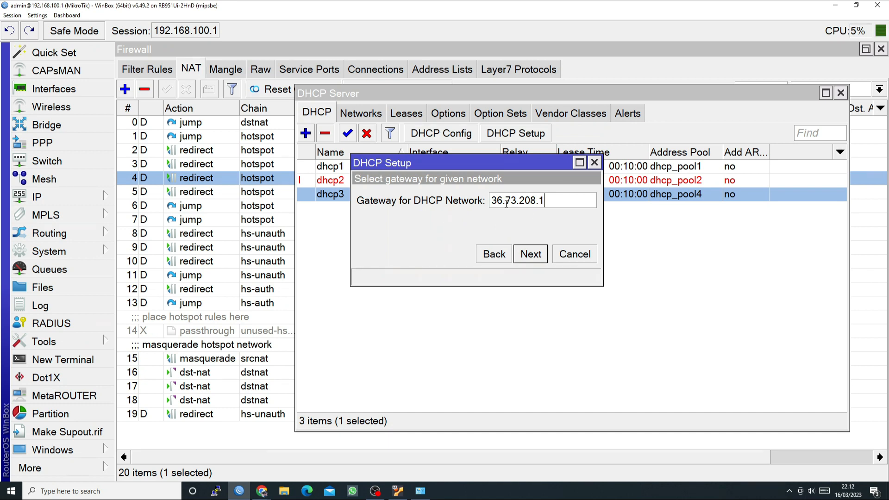
left_click(530, 254)
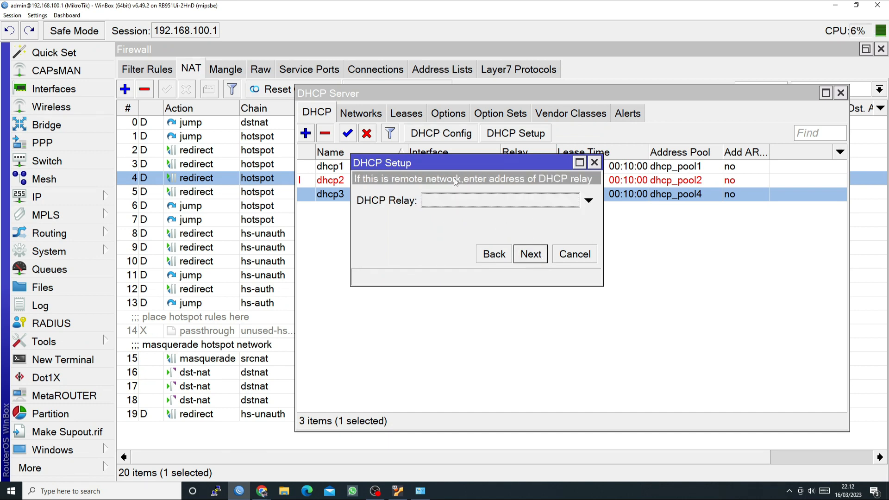
left_click(574, 256)
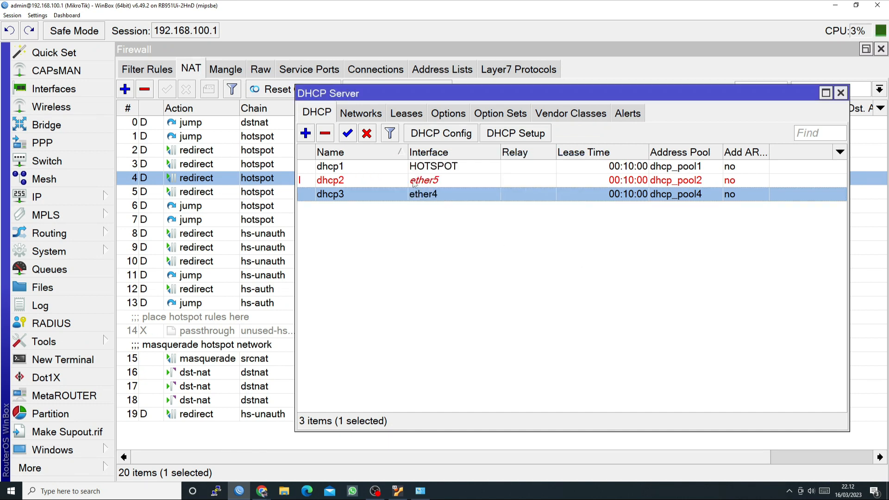
Open the 36.73.208.0/24 entry among the DHCP networks and examine its gateway.
left_click(364, 116)
double_click(379, 167)
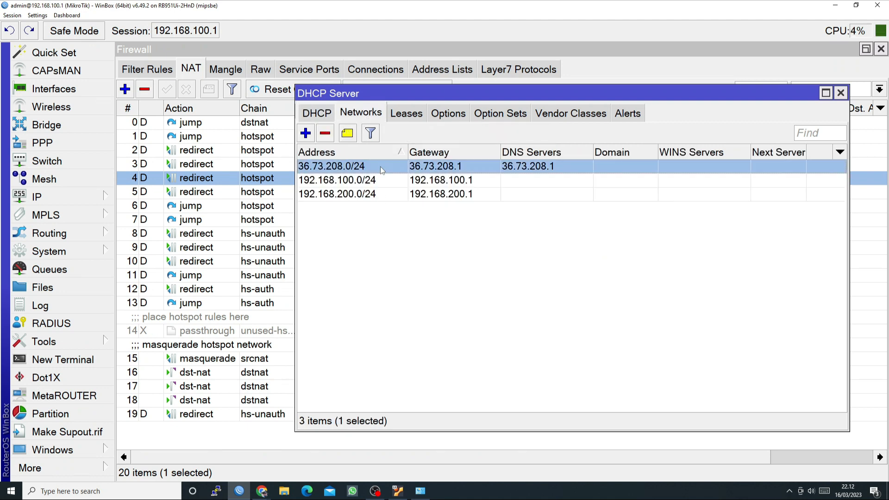
left_click(453, 205)
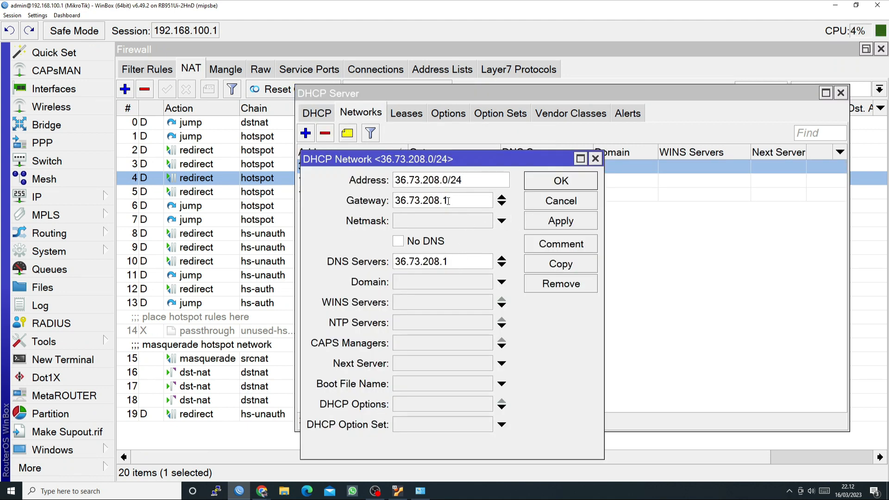
left_click_drag(448, 201, 308, 199)
left_click_drag(464, 202, 365, 204)
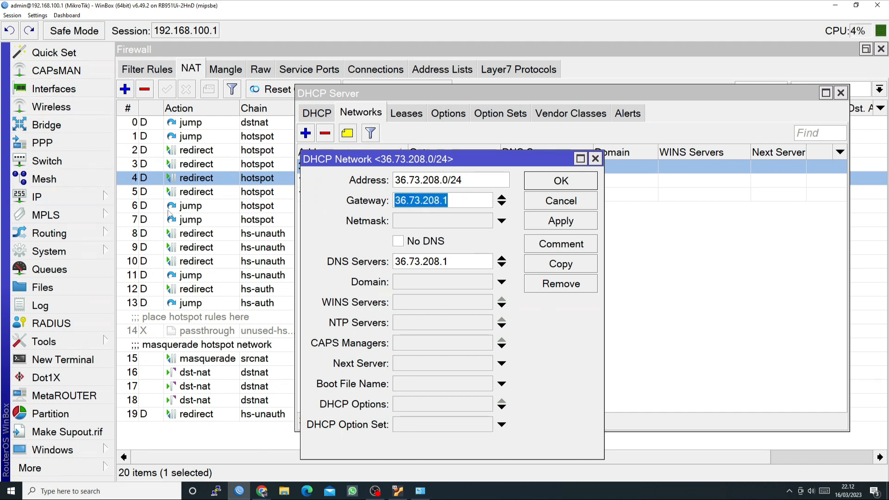
left_click(462, 202)
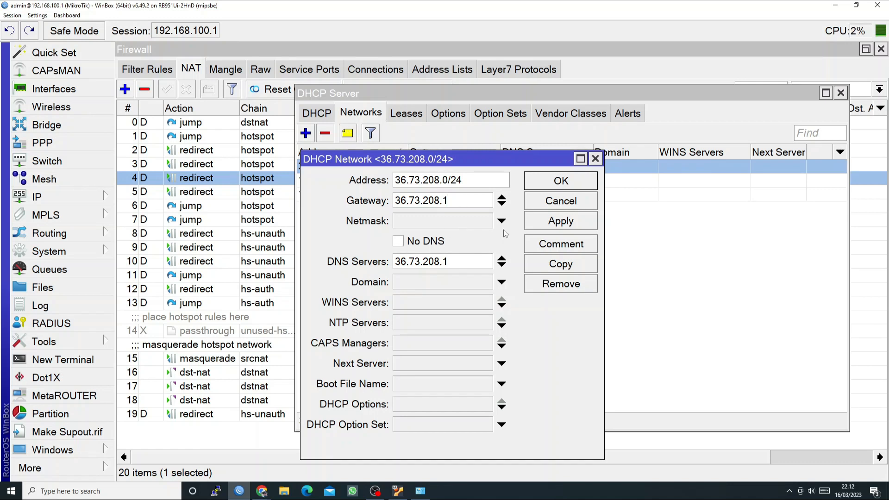
Set the netmask of the 36.73.208.0/24 DHCP network to 32 and save the entry.
left_click(467, 221)
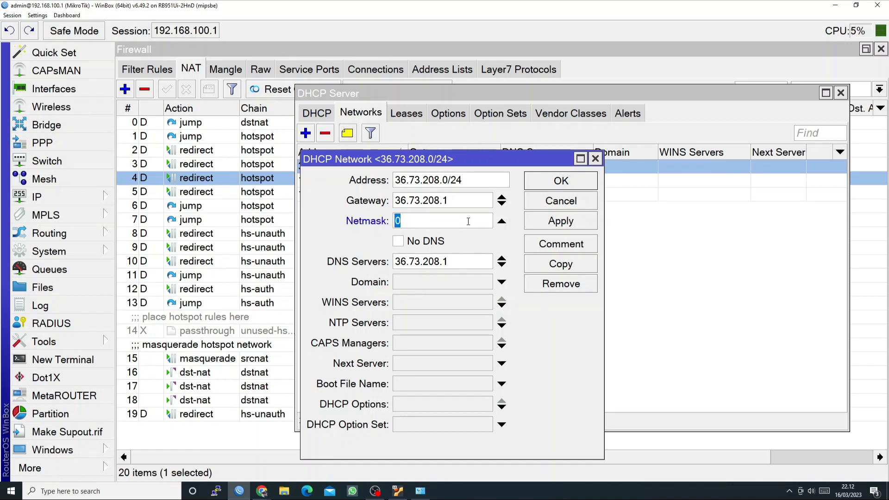
type("24")
left_click(560, 221)
double_click(415, 221)
type("32")
left_click(550, 222)
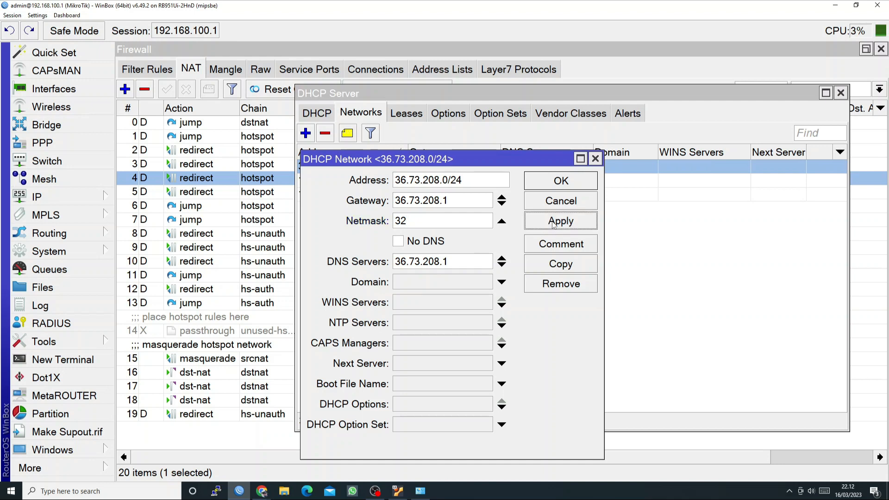
left_click(563, 182)
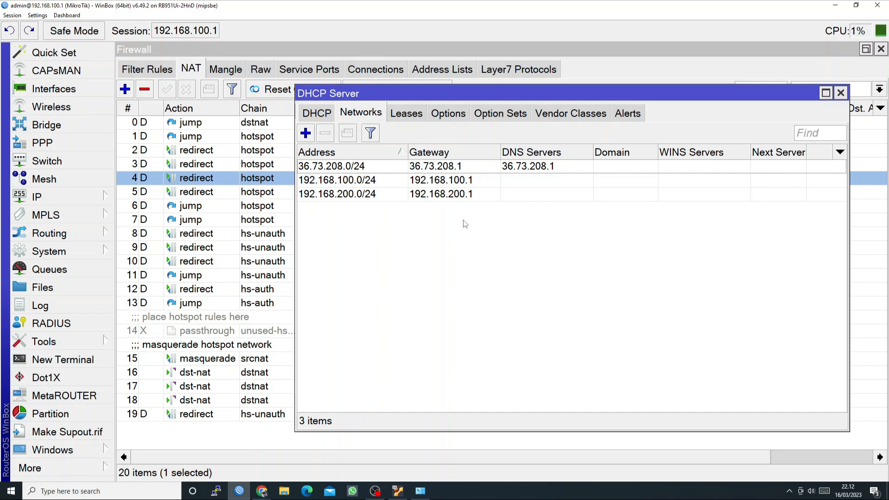
Switch to Chrome to check the public IPv4 address on the WhatIsMyIPAddress page, and return to WinBox.
mouse_move(261, 490)
left_click(266, 448)
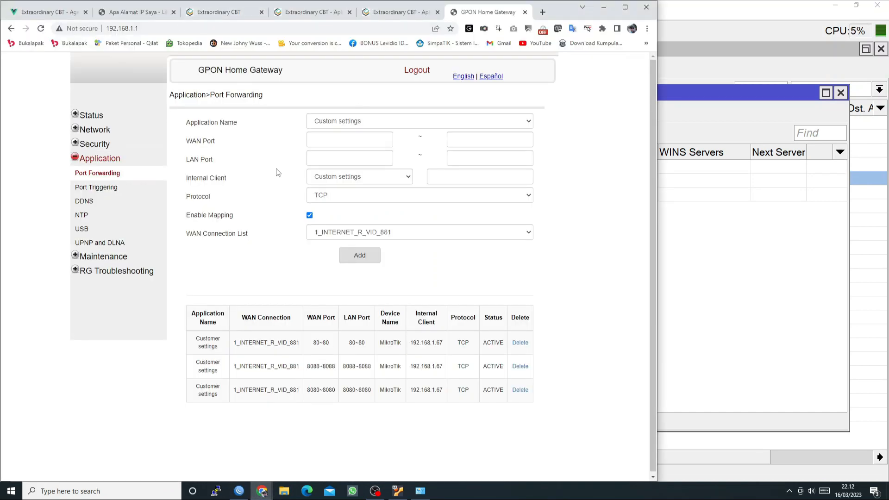
left_click(116, 12)
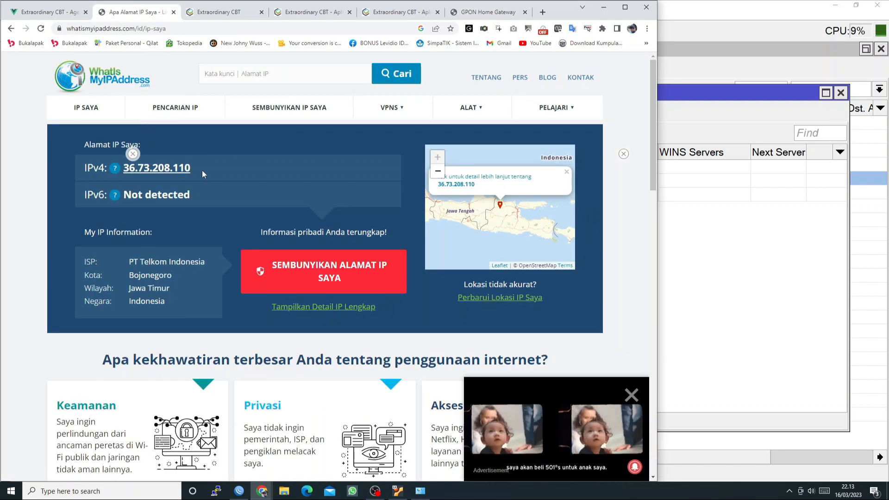
left_click_drag(201, 170, 129, 170)
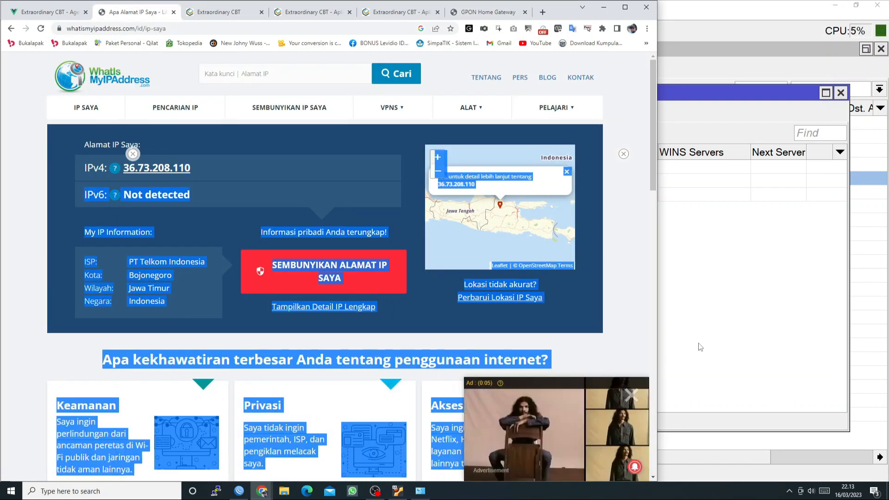
left_click(725, 257)
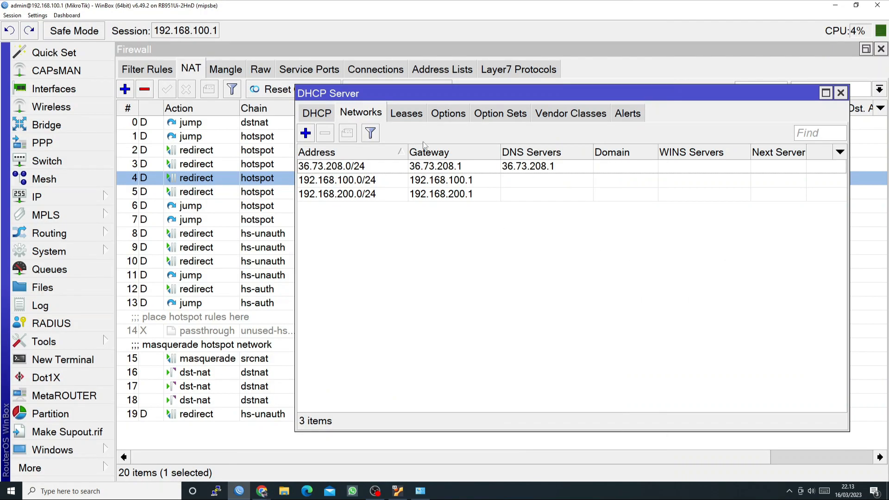
Display the DHCP leases, view the blank form for a new lease without saving it, and select the SERVER CBT lease.
left_click(405, 116)
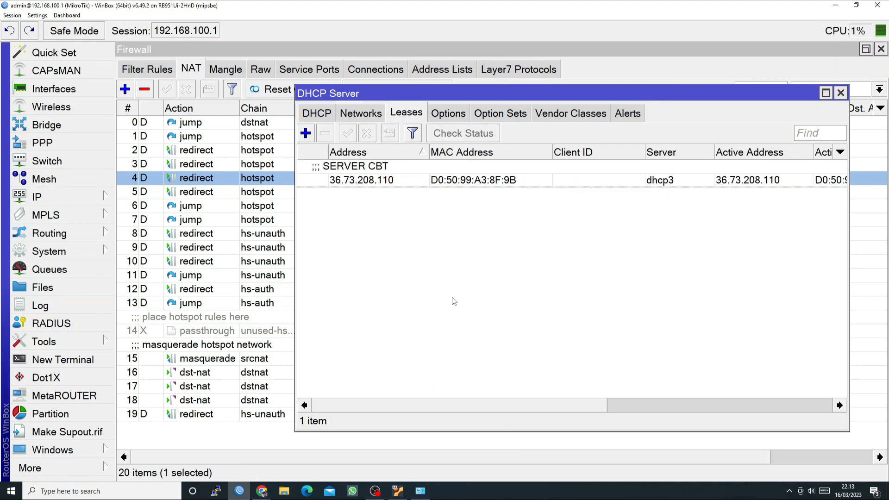
left_click(307, 134)
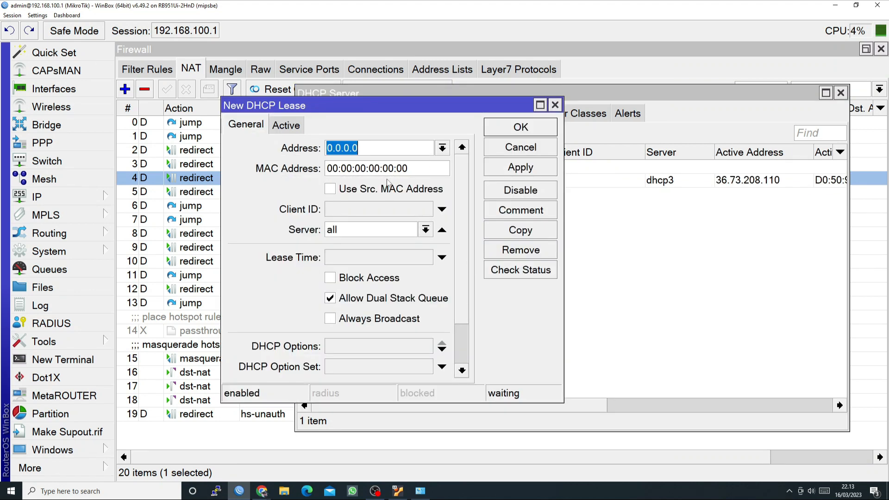
left_click(520, 149)
left_click(488, 183)
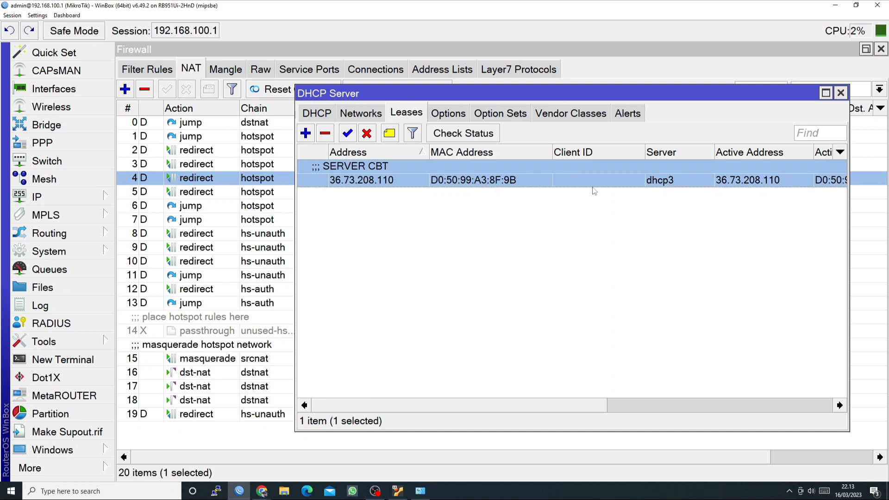
left_click_drag(529, 401, 468, 254)
Open the SERVER CBT lease, examine its address, MAC address and server settings, and close it without changes.
double_click(478, 184)
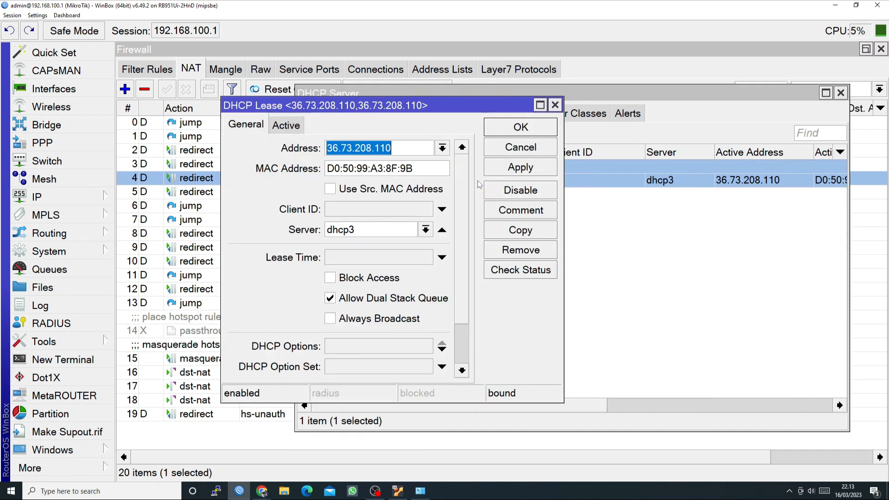
double_click(418, 170)
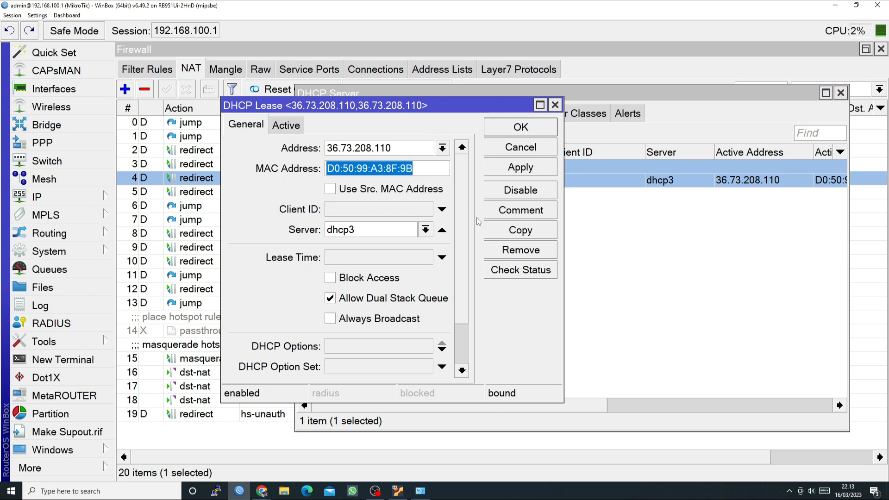
key("shift+Tab")
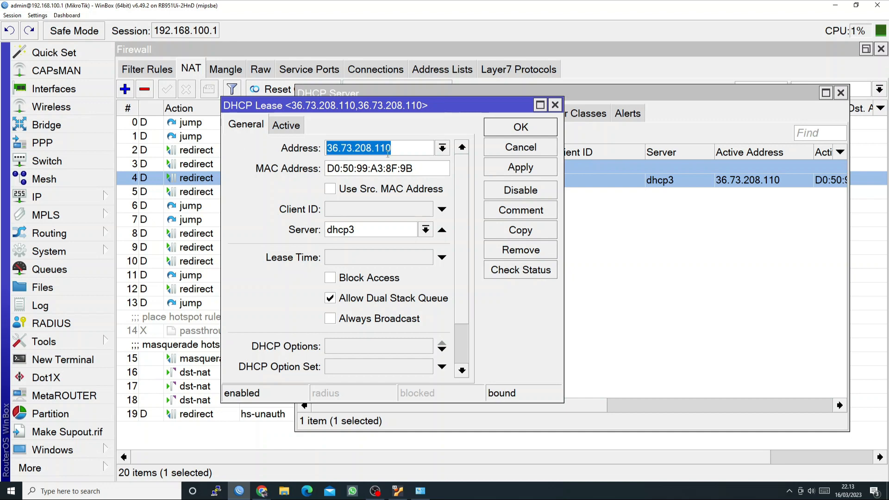
key("End")
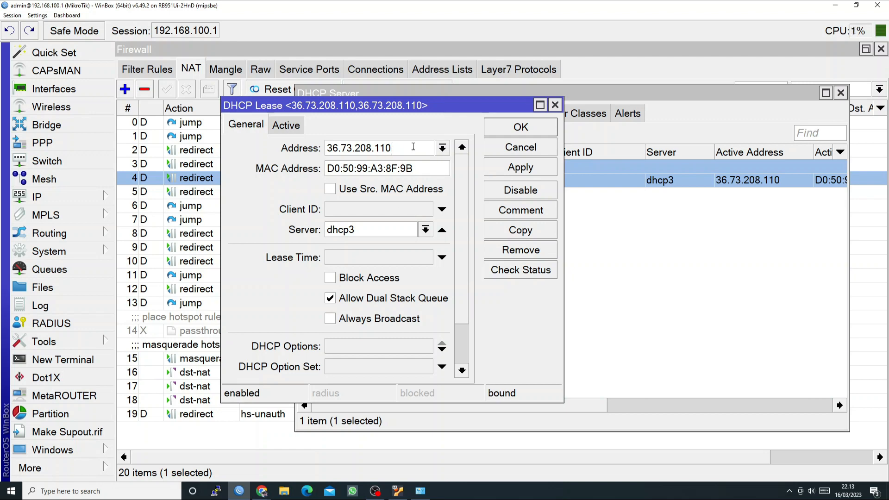
left_click_drag(412, 147, 325, 147)
scroll(464, 337, "down", 3)
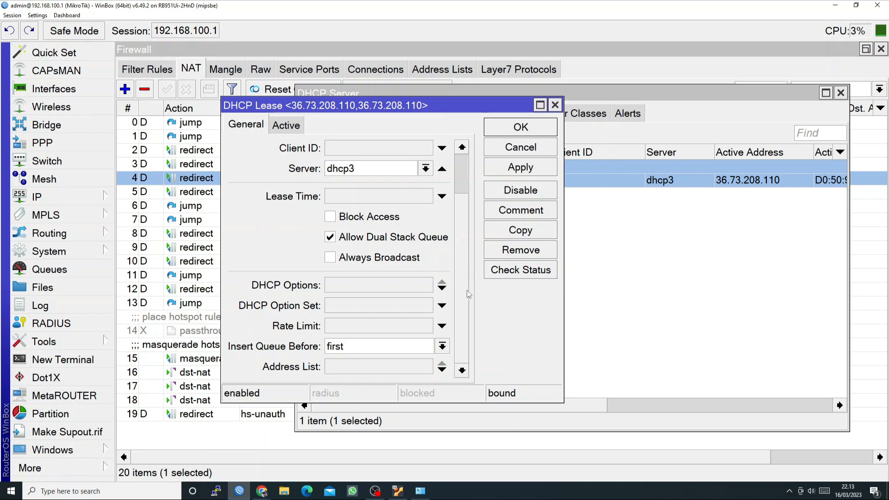
scroll(469, 207, "up", 3)
left_click(417, 147)
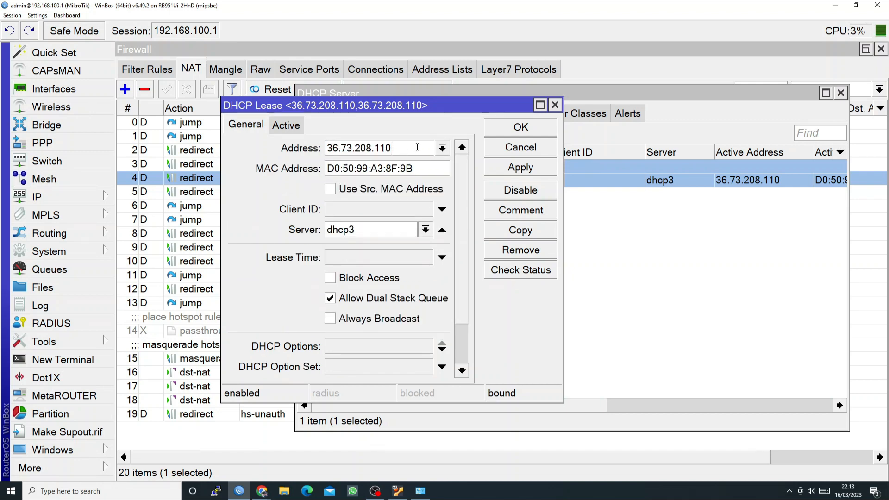
double_click(417, 147)
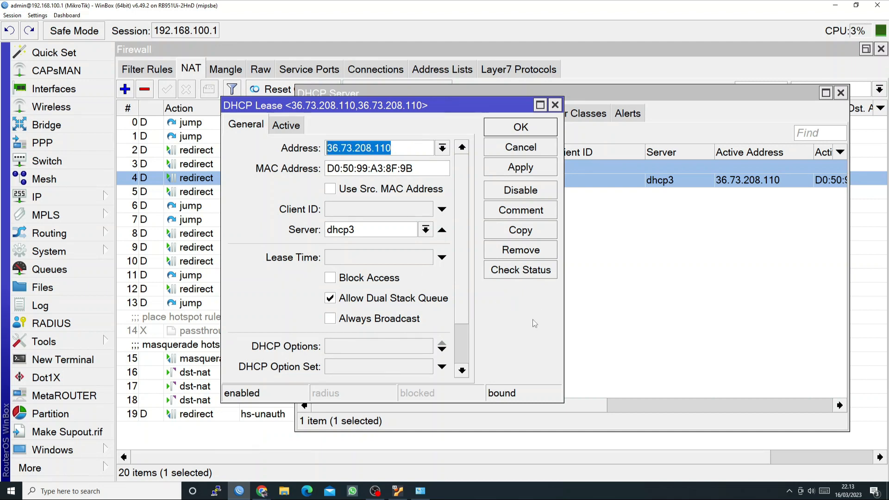
left_click(403, 147)
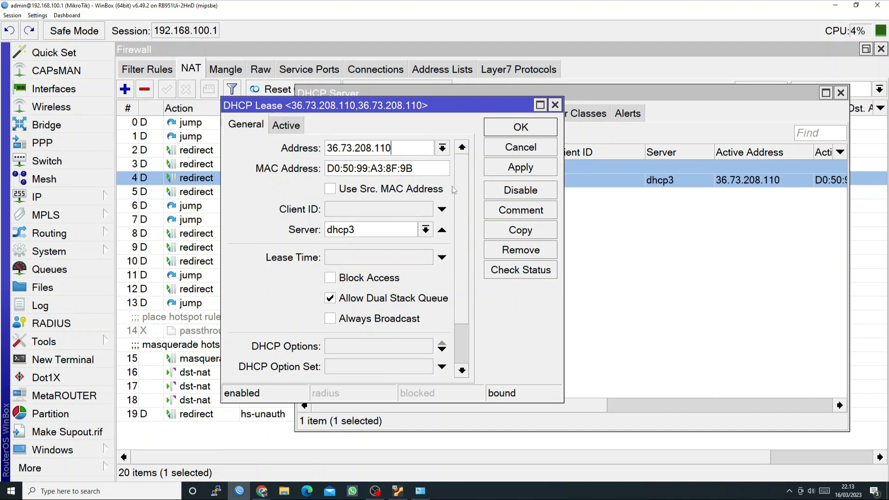
left_click(535, 152)
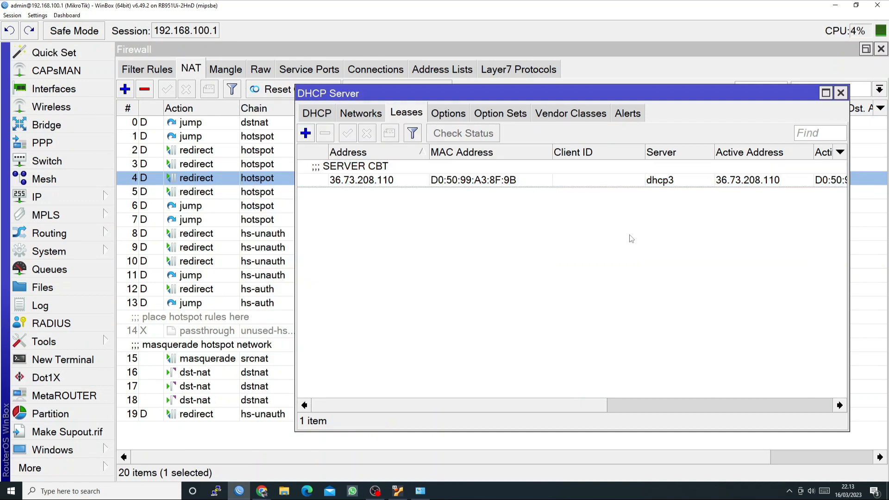
Examine the active host name, expiry and status columns of the SERVER CBT lease.
left_click_drag(556, 402, 806, 411)
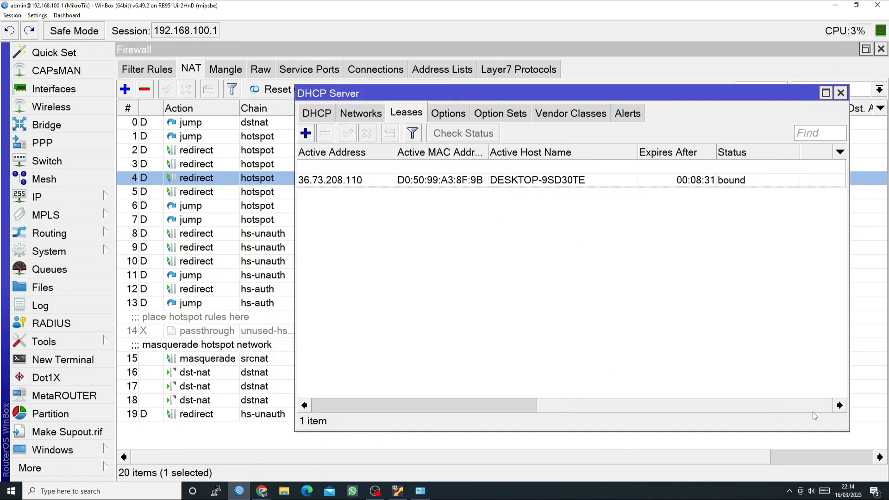
left_click(746, 185)
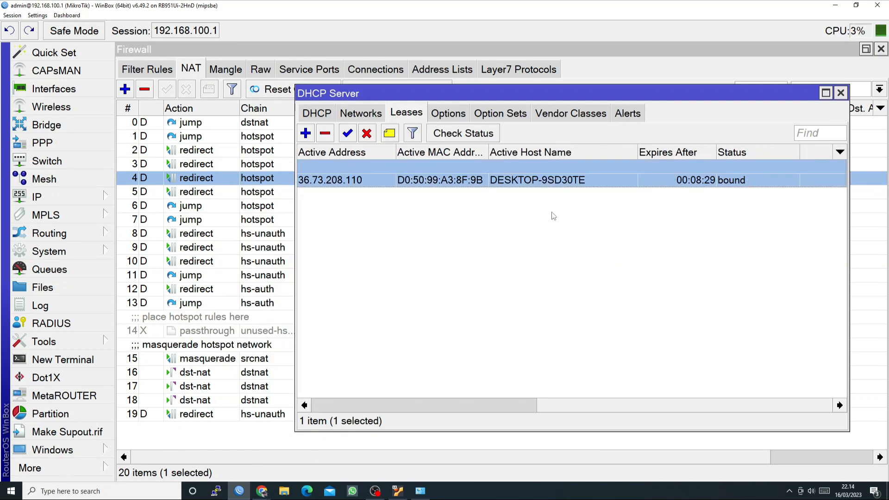
left_click_drag(656, 407, 468, 408)
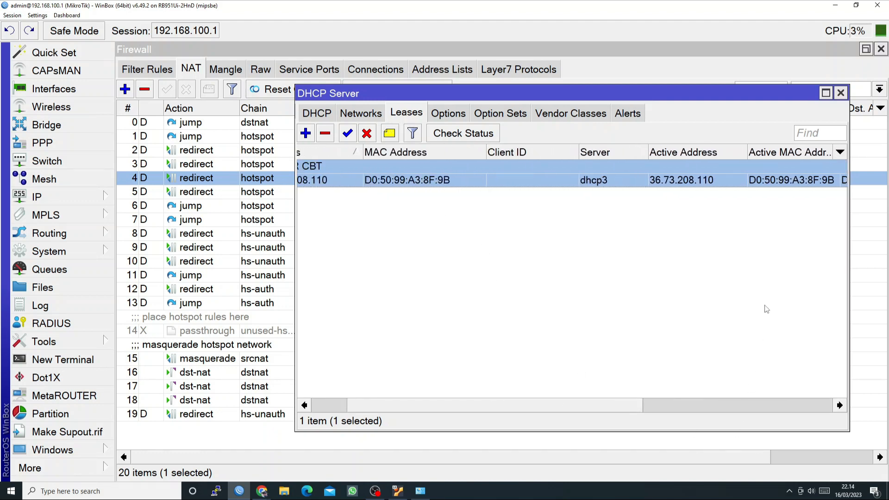
Review the SERVER CBT lease's general settings without changing them, and close the DHCP Server window.
double_click(717, 184)
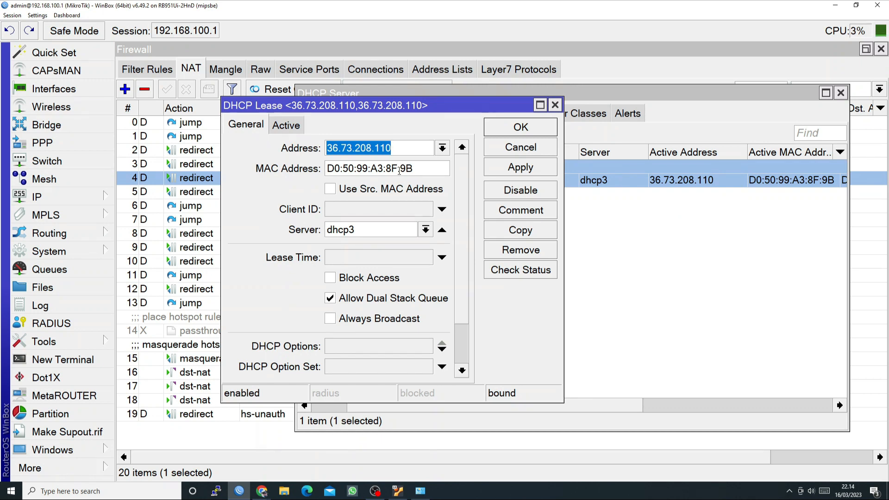
left_click(542, 149)
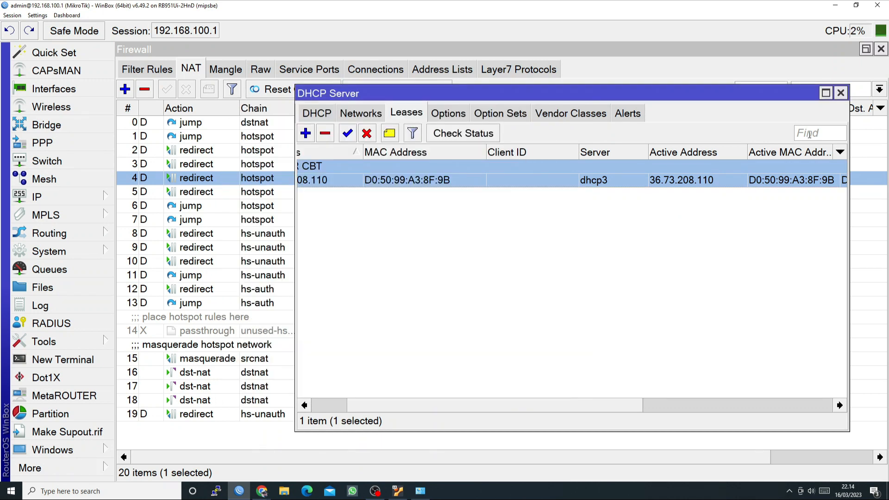
left_click(840, 93)
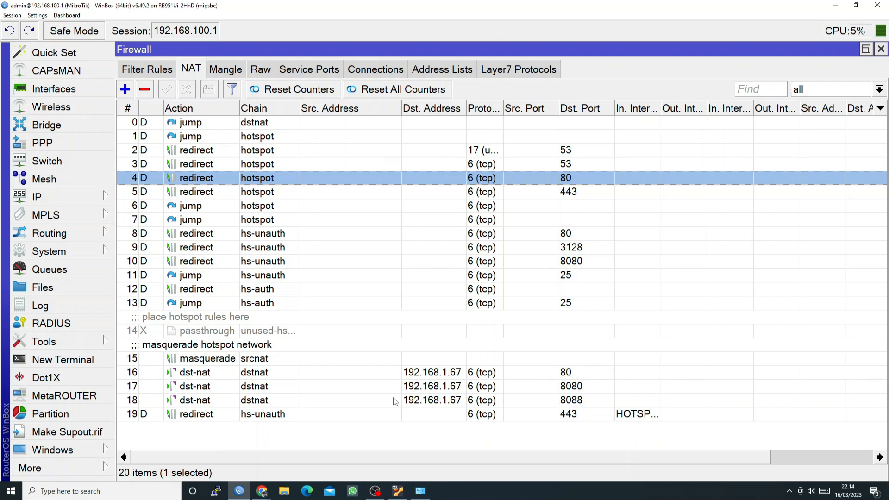
Review the dst-nat rule for port 80, checking its chain, destination address, destination port and target address and port, and close it unchanged.
left_click(515, 373)
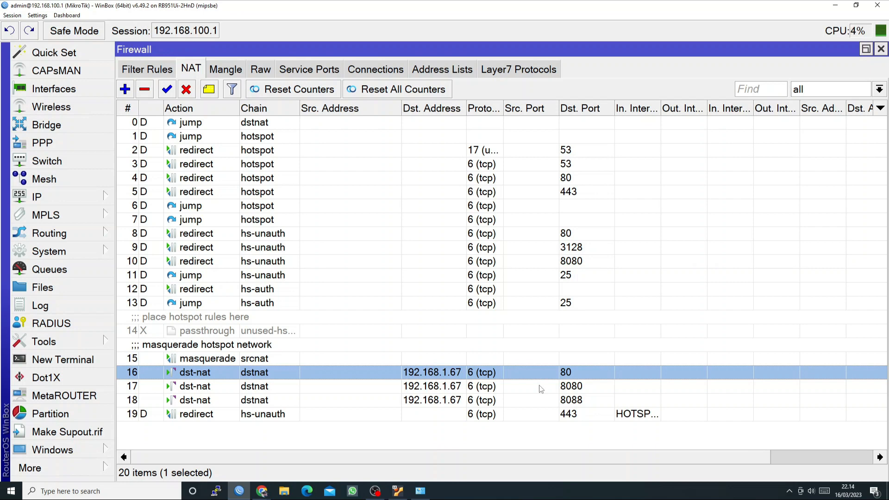
double_click(444, 374)
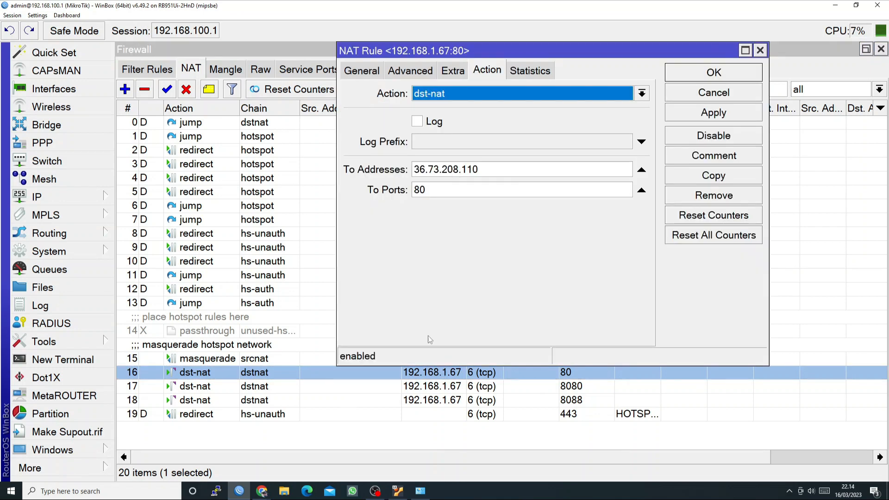
left_click(533, 174)
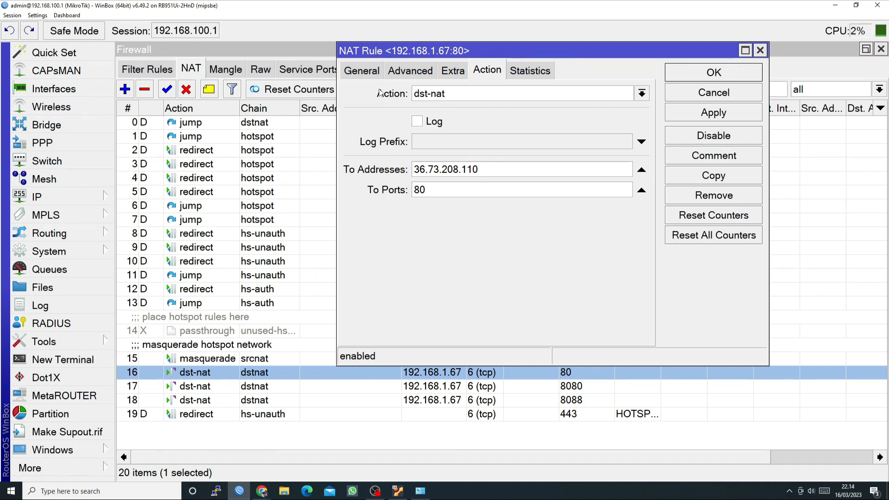
left_click(368, 72)
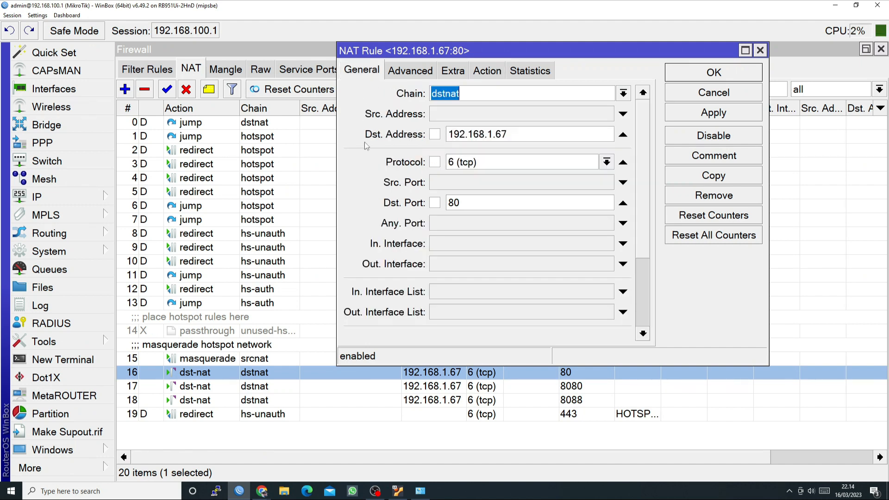
left_click(510, 93)
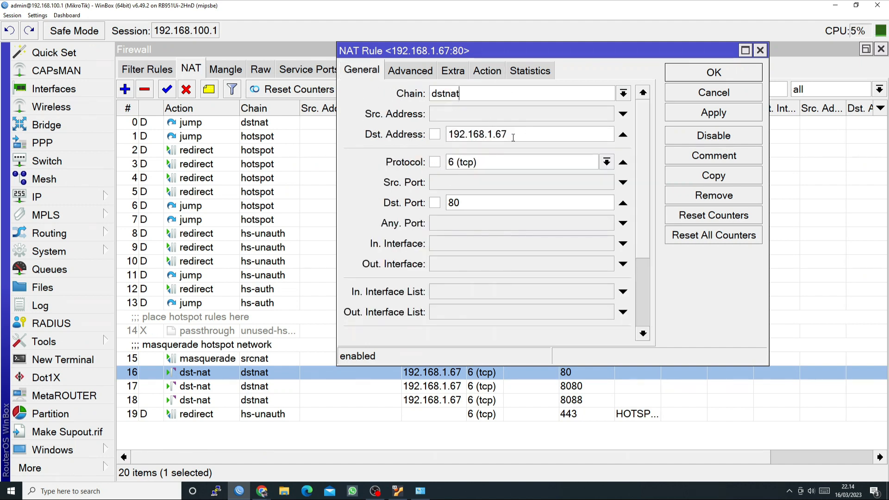
left_click_drag(513, 137, 345, 240)
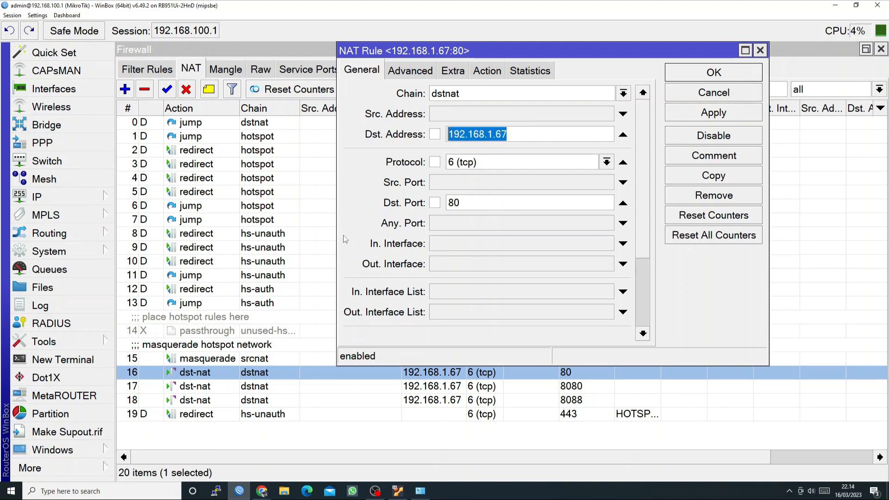
left_click(531, 134)
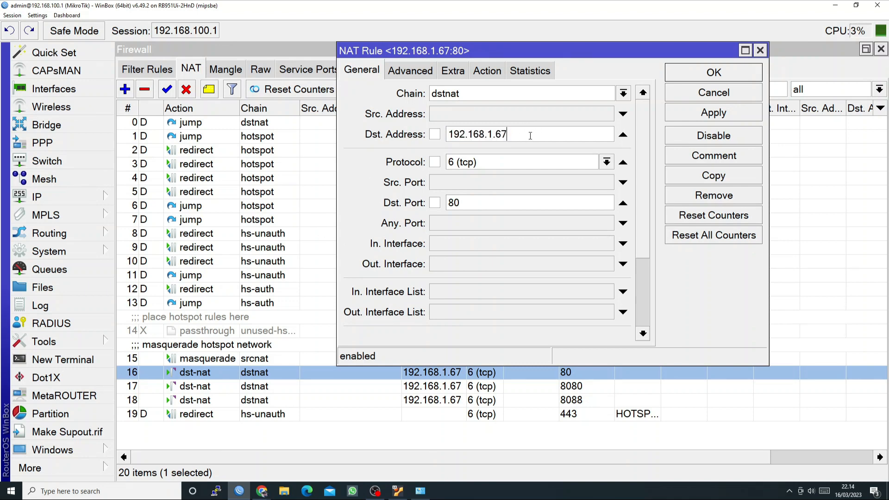
left_click(500, 205)
left_click(486, 70)
double_click(520, 165)
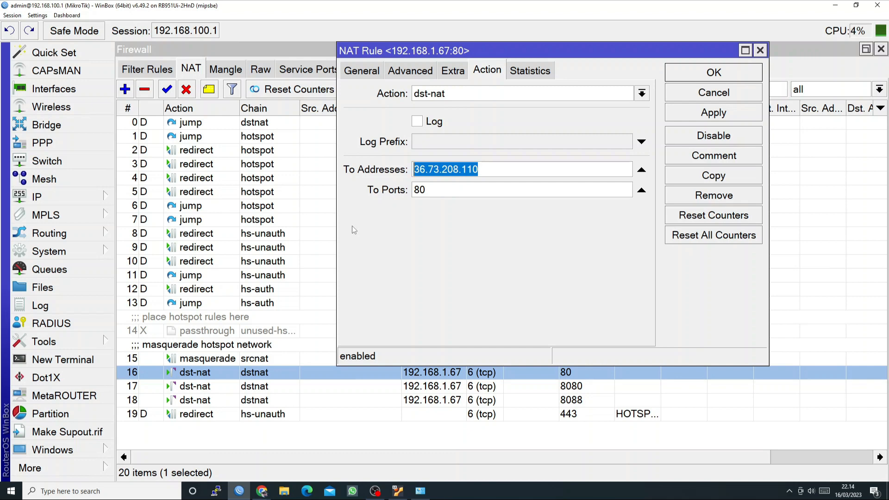
key("Tab")
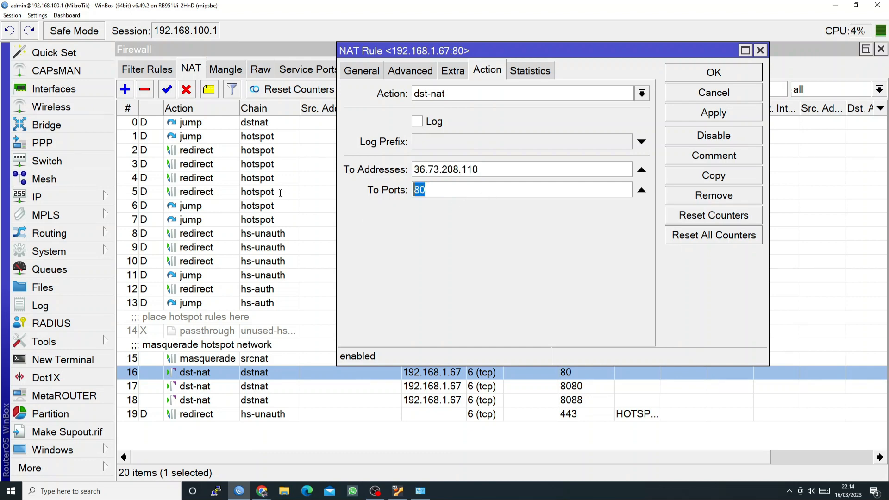
left_click(725, 95)
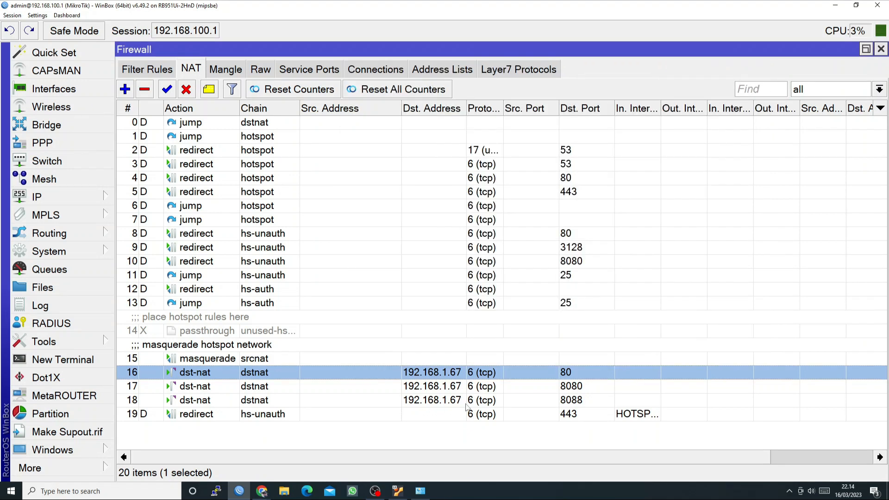
Review the destination port and target address of the dst-nat rule for port 8080, and close it unchanged.
double_click(580, 388)
left_click(362, 72)
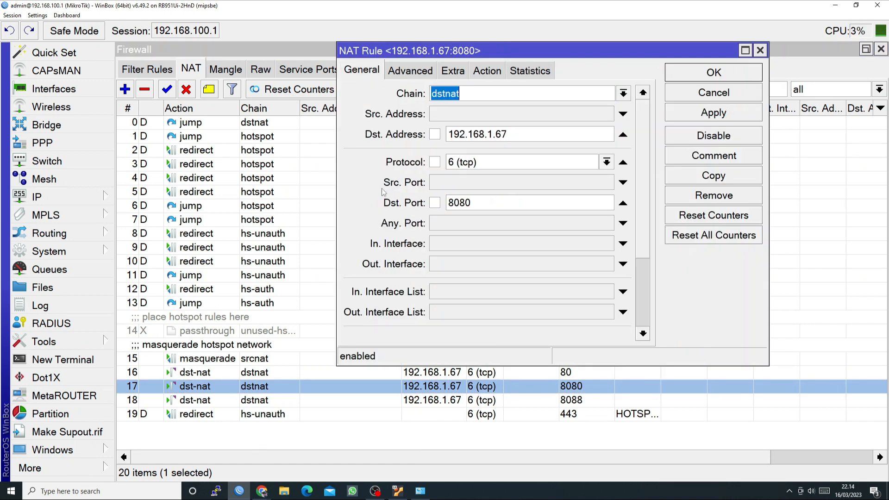
double_click(513, 202)
left_click(513, 202)
double_click(514, 202)
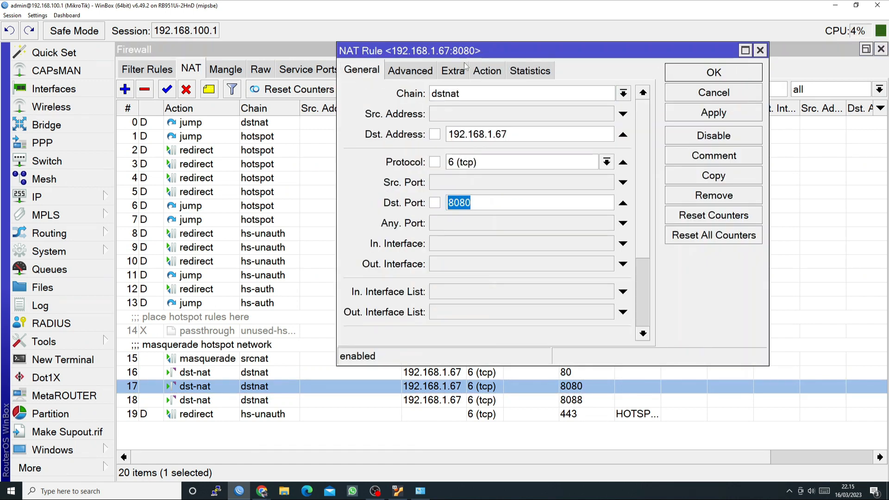
left_click(490, 72)
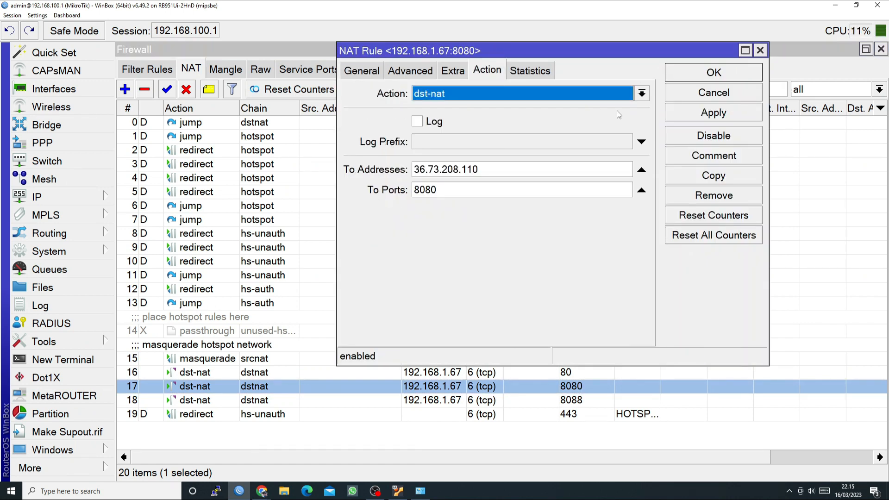
double_click(512, 172)
left_click(728, 94)
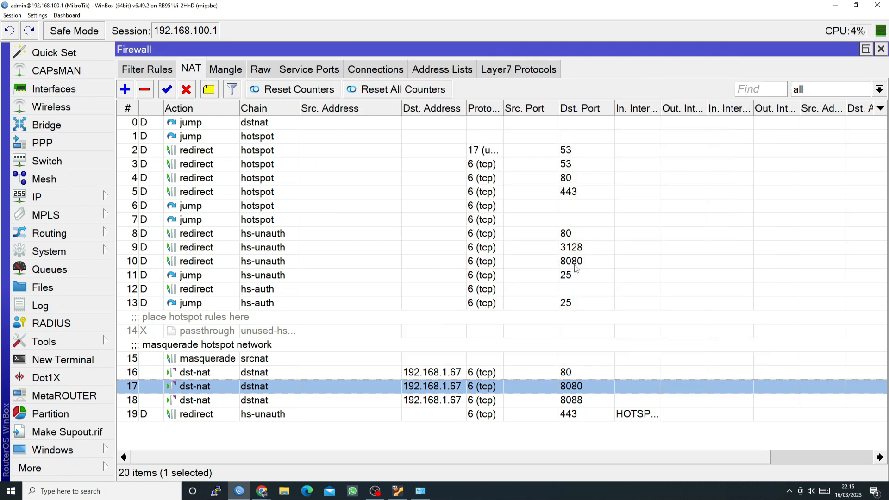
Check the target address and port of the dst-nat rule for port 8088, and close it unchanged.
double_click(587, 401)
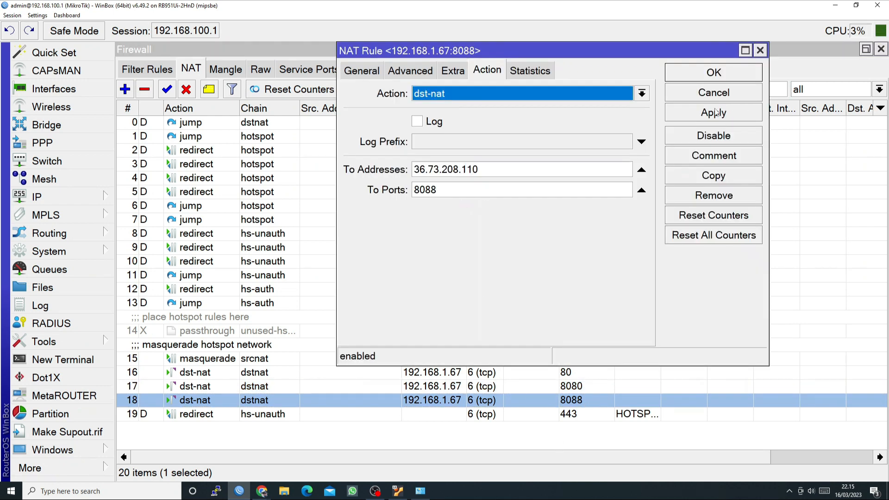
left_click(713, 93)
left_click(585, 389)
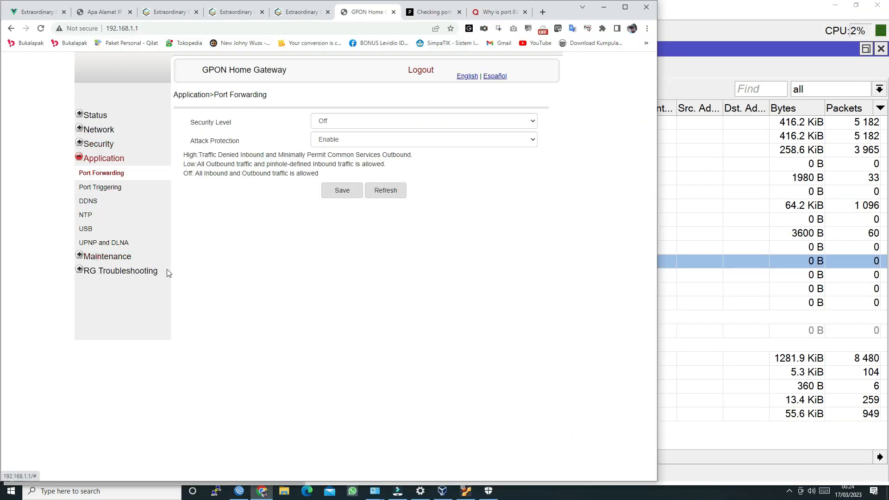
Display the GPON gateway's port forwarding list and examine the WAN port of the mapping to LAN port 8080.
left_click(98, 257)
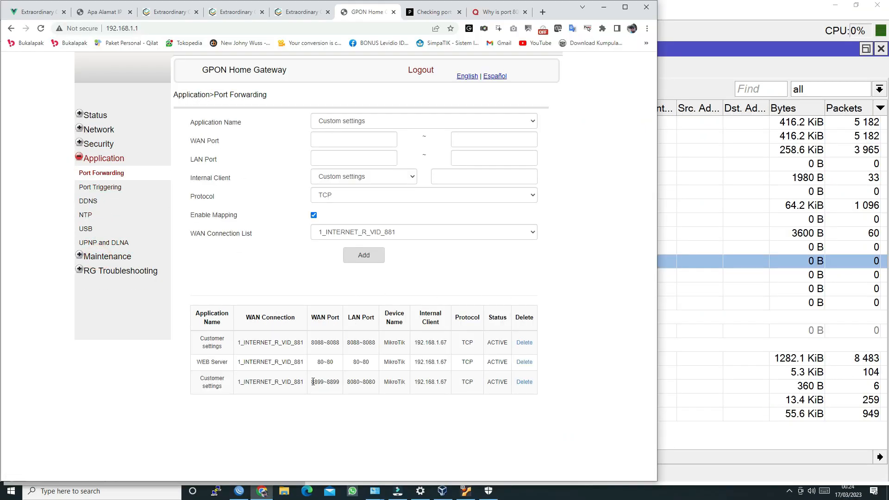
left_click_drag(311, 382, 320, 382)
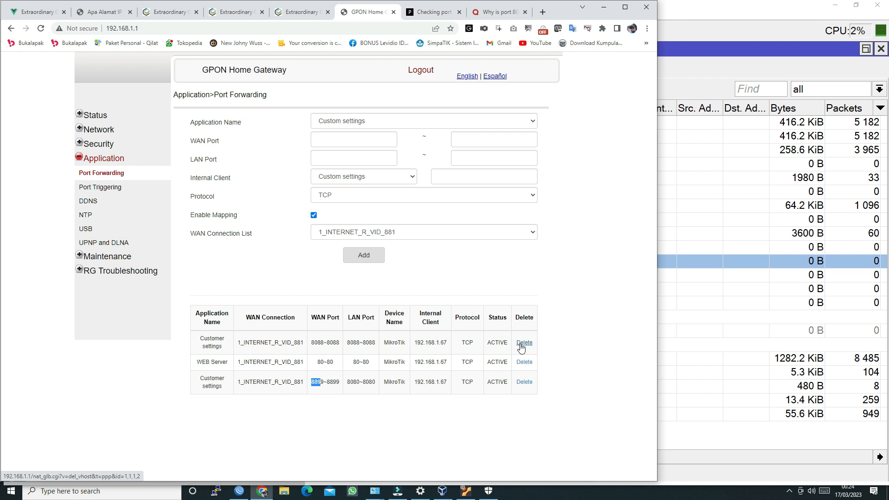
key("ctrl+2")
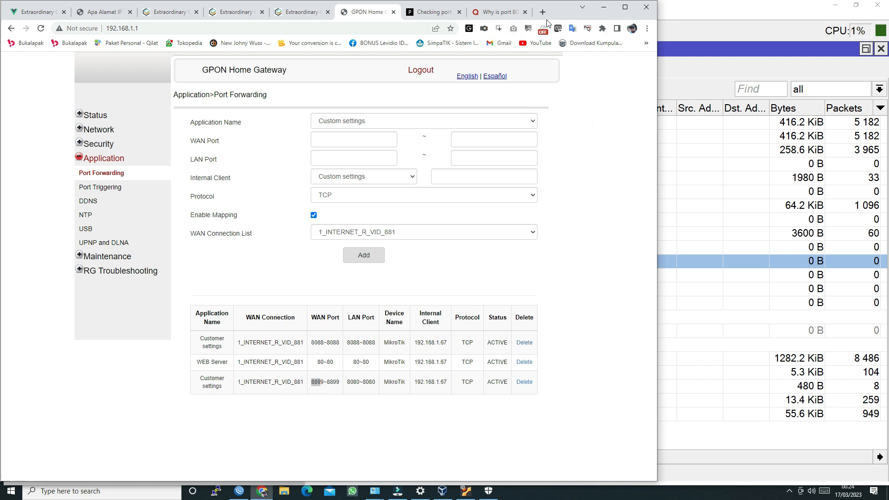
Switch to the AnyDesk phone session, check the exam site's address in its browser, and open Status ujian from the site's navigation.
left_click(789, 491)
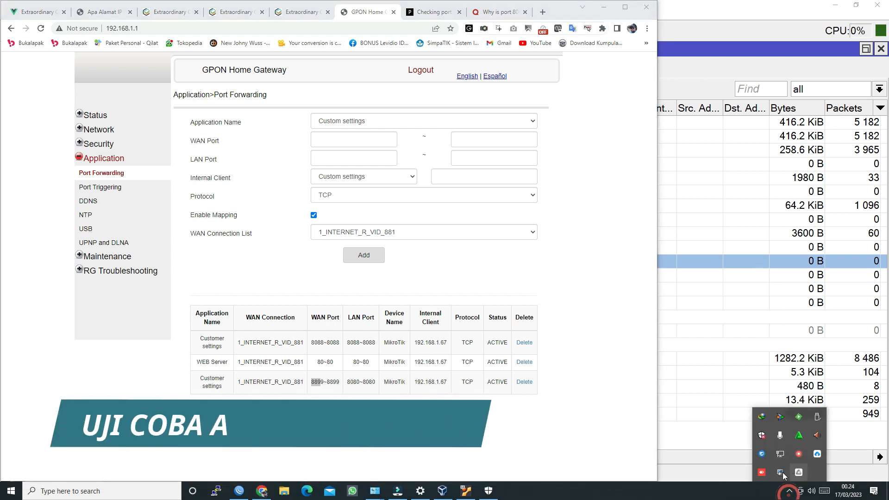
left_click(761, 473)
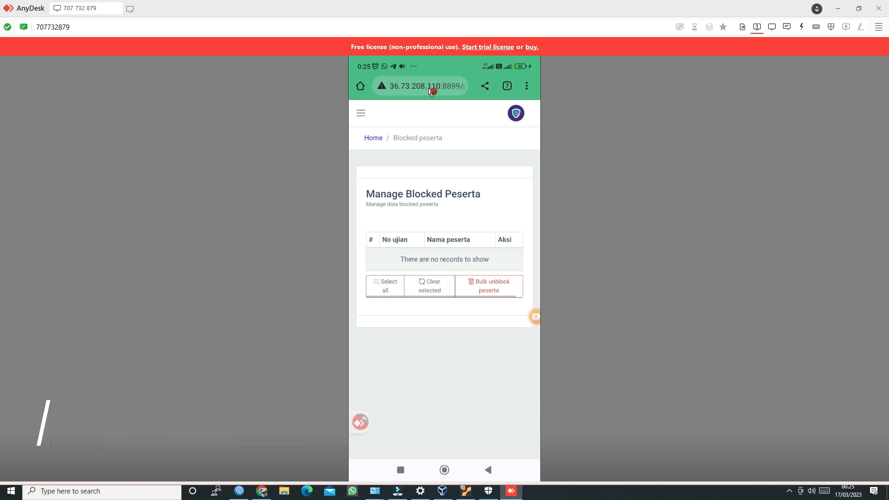
left_click(432, 91)
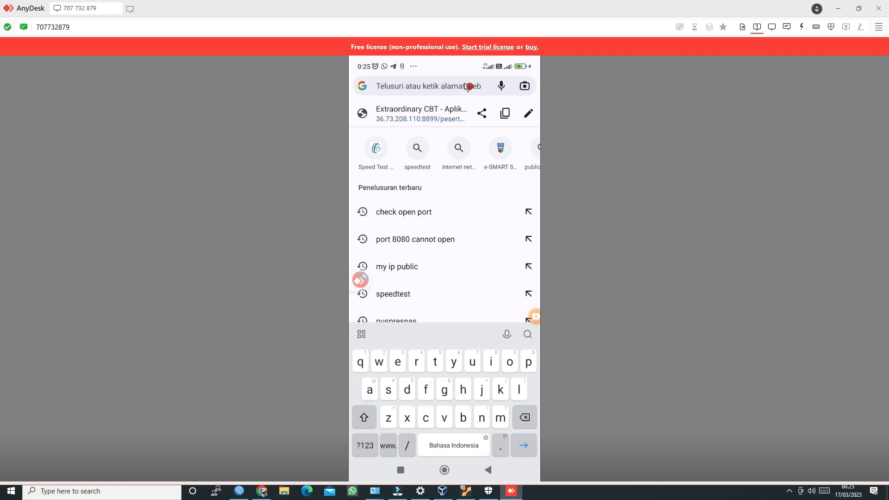
left_click(421, 114)
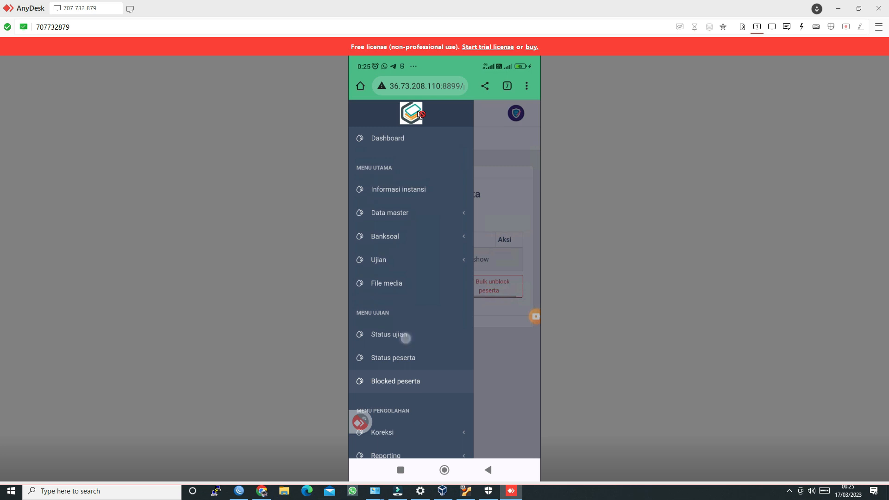
left_click(404, 334)
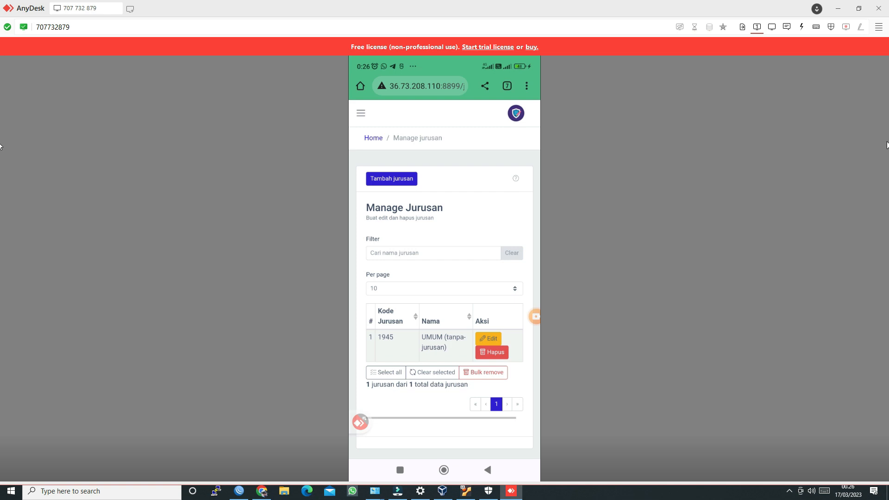
Restore the AnyDesk window to a smaller size and fit it beside the Chrome window at full screen height.
left_click(858, 8)
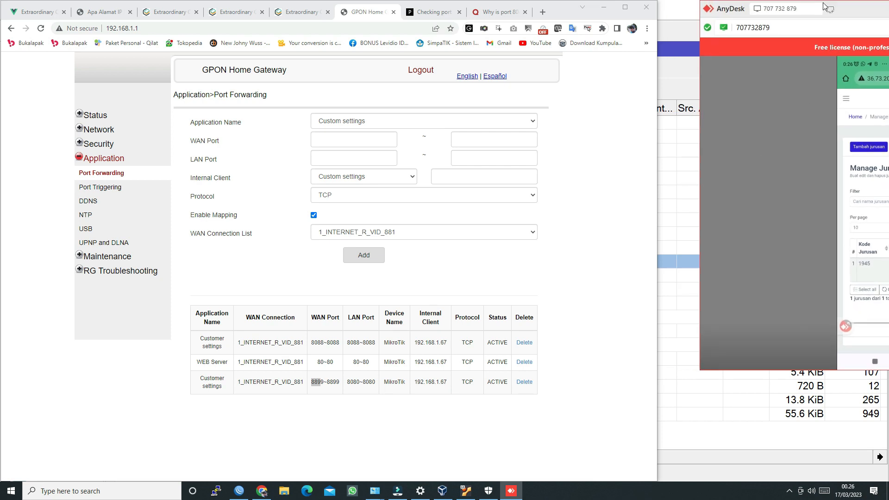
left_click_drag(854, 13, 618, 47)
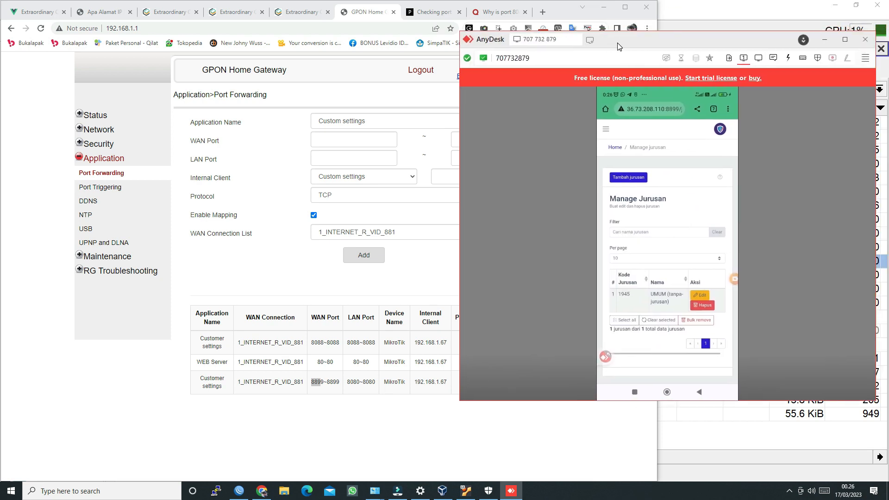
double_click(716, 31)
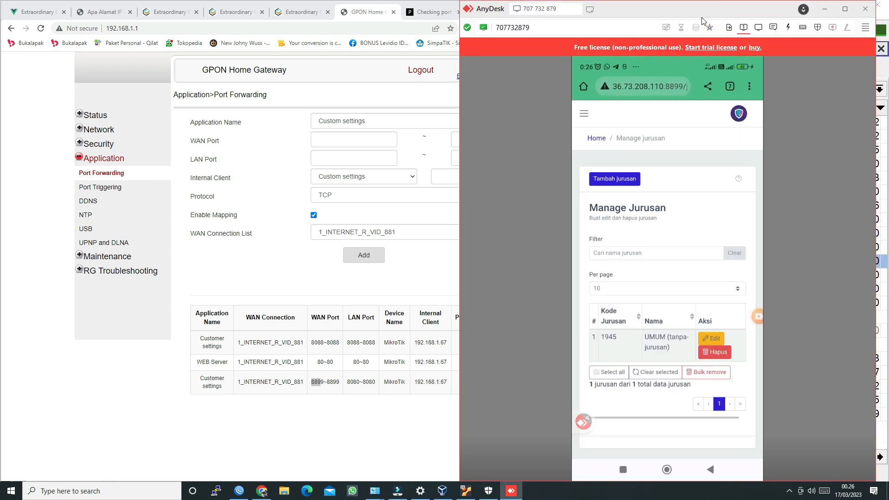
left_click_drag(458, 147, 656, 154)
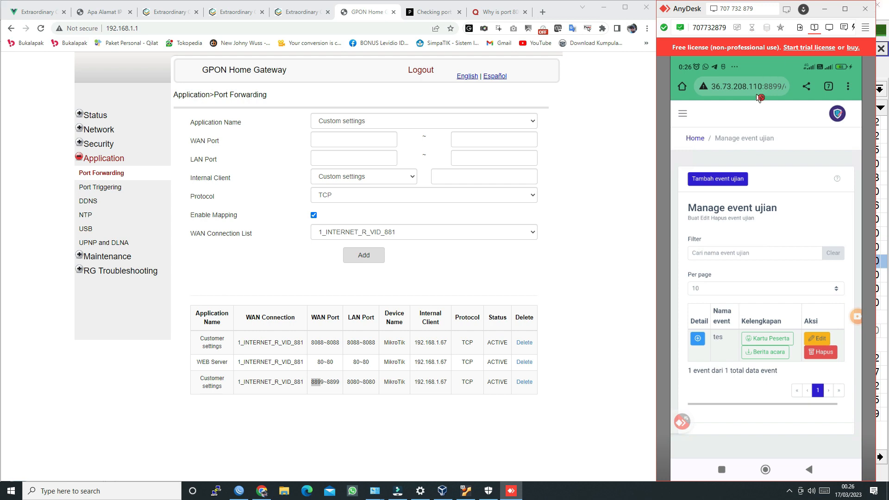
Switch to WinBox, open the dst-nat rule for port 8080, and examine the packet count in its statistics.
left_click(882, 166)
left_click(488, 389)
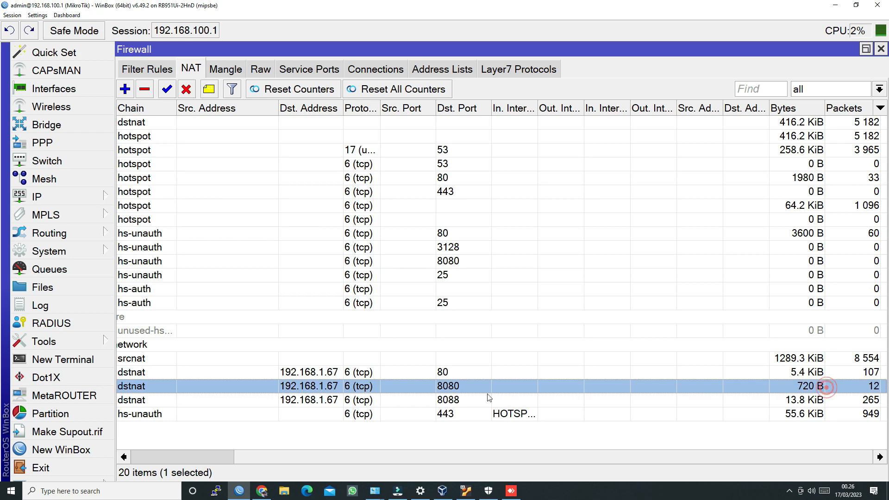
double_click(465, 387)
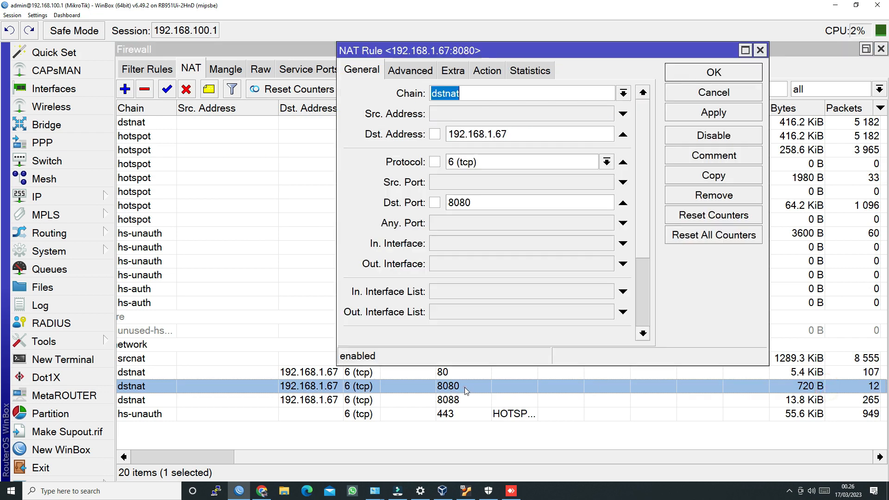
left_click(490, 69)
left_click(530, 72)
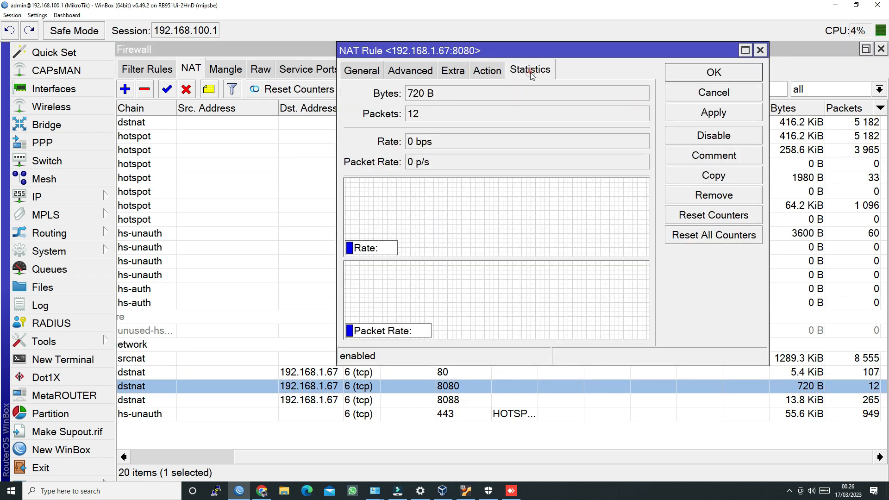
double_click(411, 114)
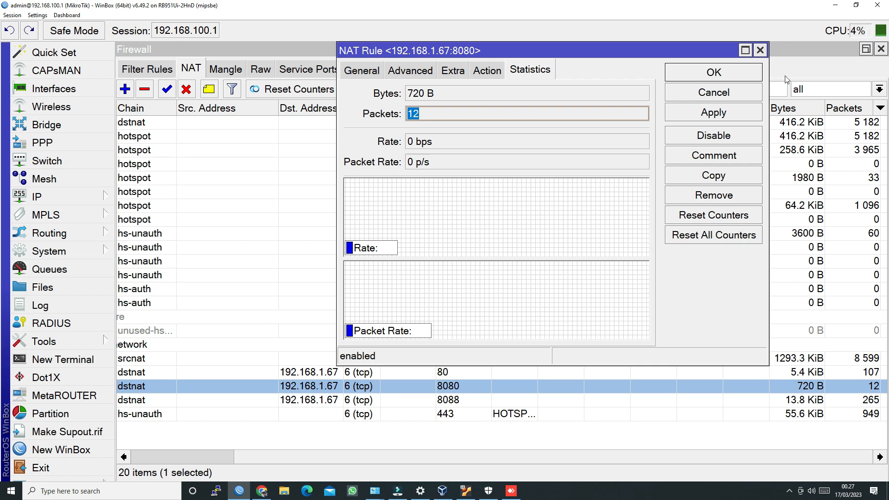
Close the port 8080 NAT rule and return from WinBox to the GPON gateway's port forwarding page.
left_click(713, 93)
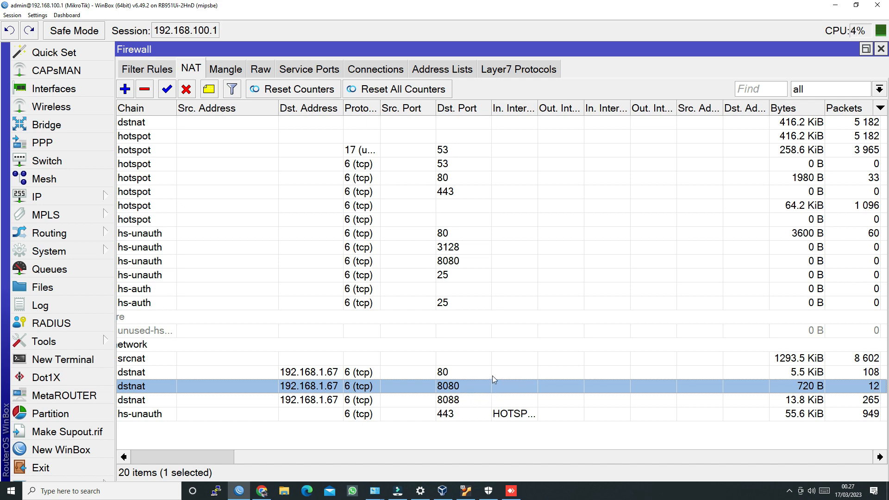
left_click(835, 5)
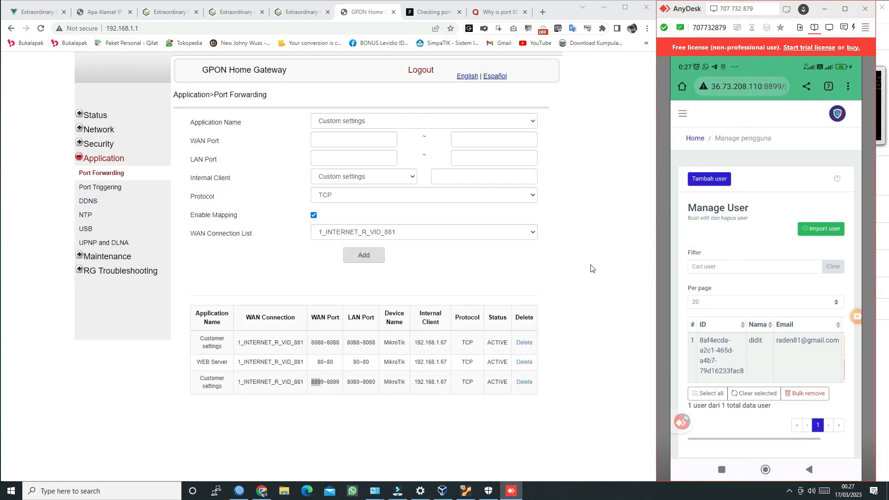
left_click(601, 254)
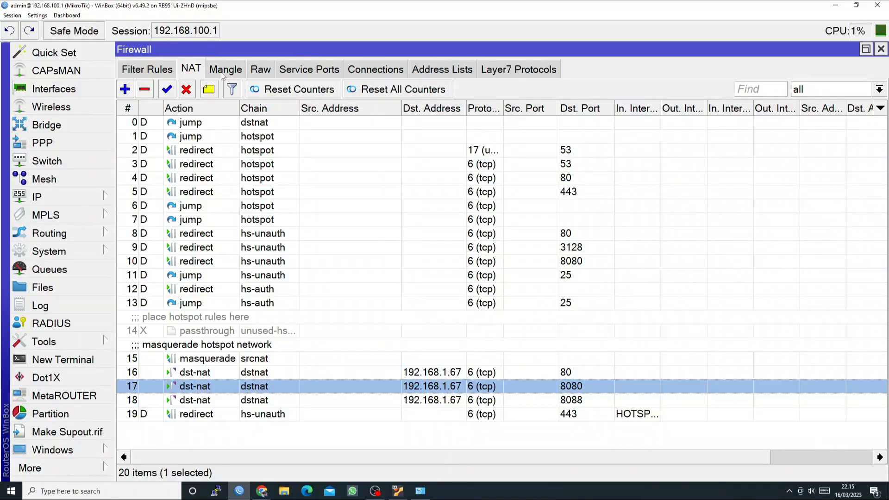
Review the firewall's mangle and filter rules, and close the Firewall, Address List and Interface List windows.
left_click(223, 73)
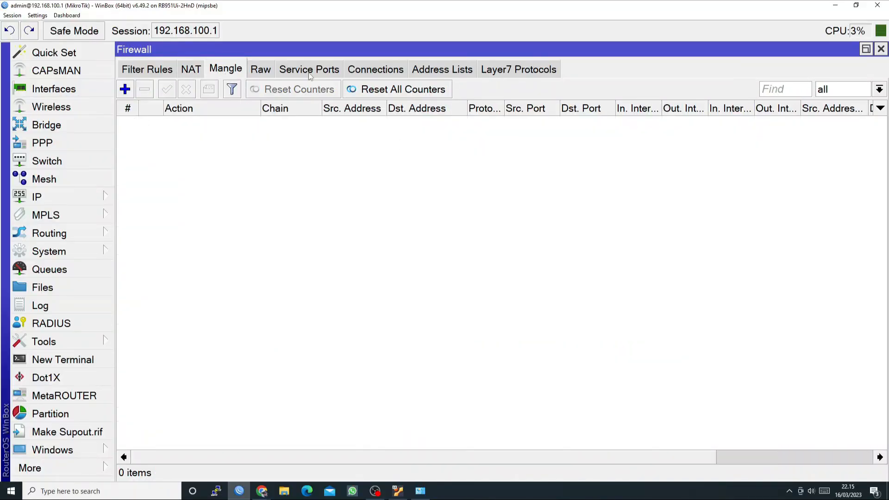
left_click(147, 70)
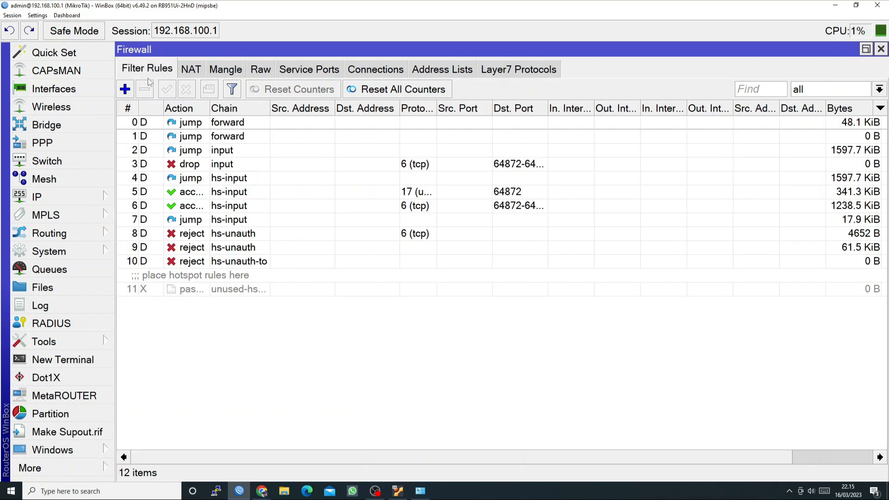
left_click(881, 49)
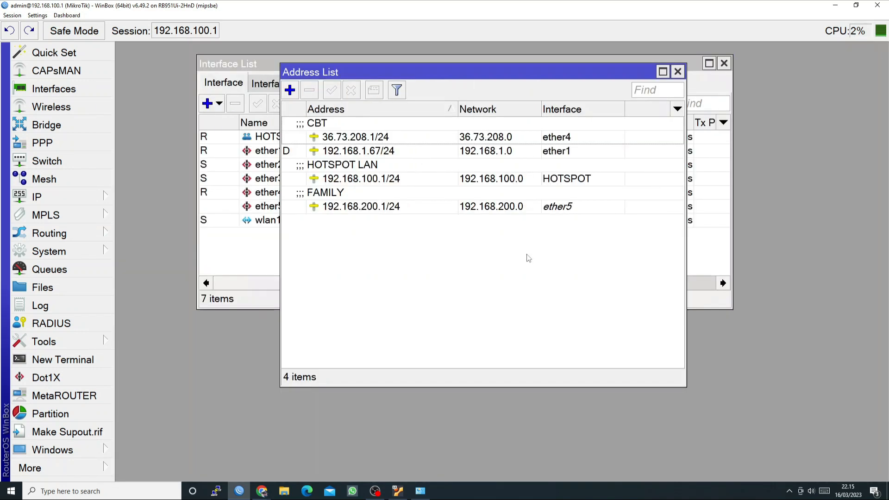
left_click(676, 70)
left_click(723, 63)
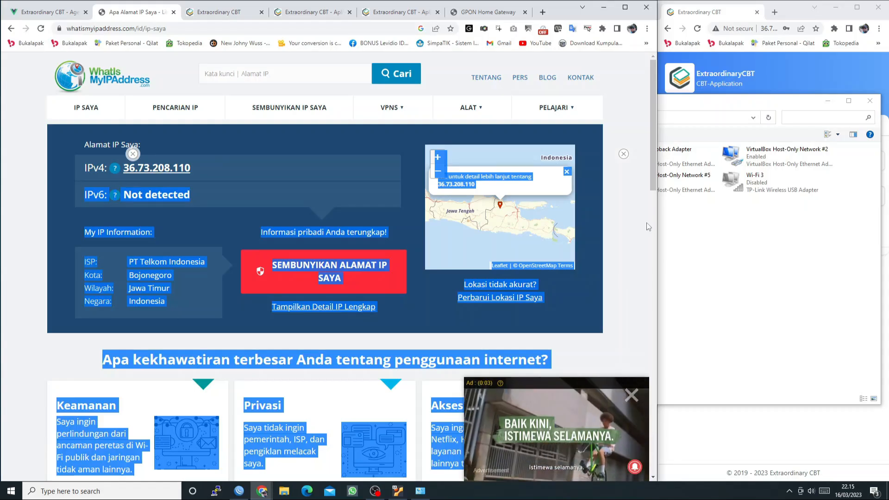
Maximize the Network Connections window, examine the Ethernet adapter's IPv4 address in its connection details, and close the details and status dialogs.
double_click(404, 153)
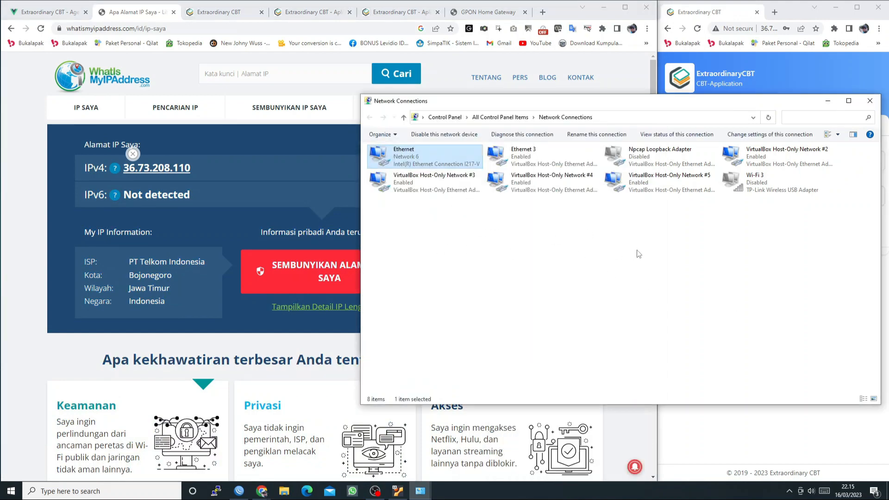
left_click(636, 251)
double_click(556, 101)
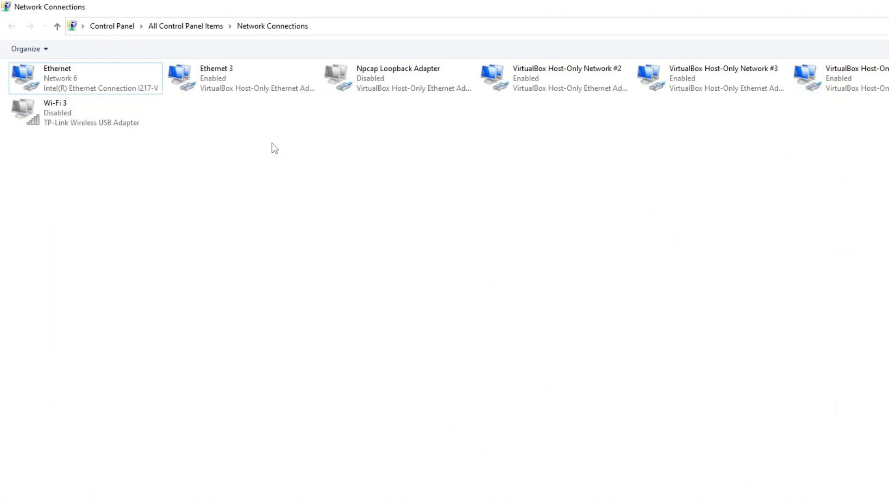
double_click(87, 89)
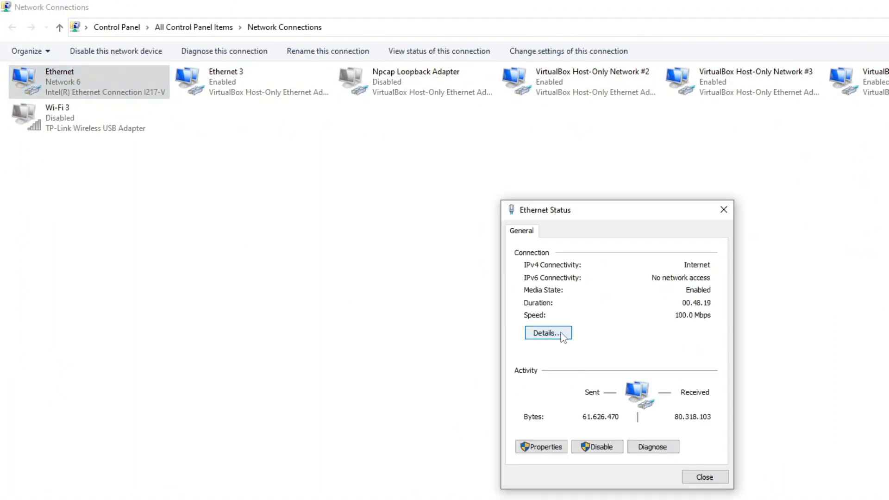
left_click(562, 338)
left_click(632, 326)
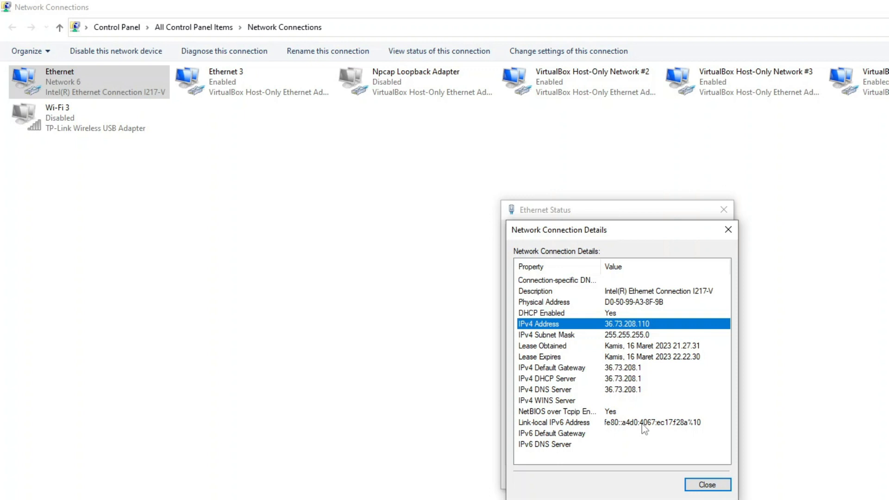
left_click(718, 485)
left_click(704, 478)
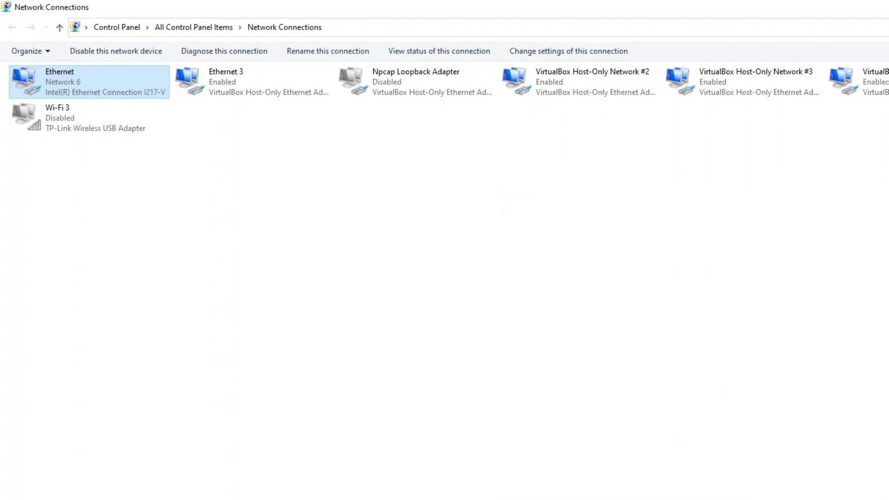
Switch to the VirtualBox manager, open the network settings of EXO-CBT VHD, and compare Adaptor 1 with Adaptor 2.
key("alt+Tab")
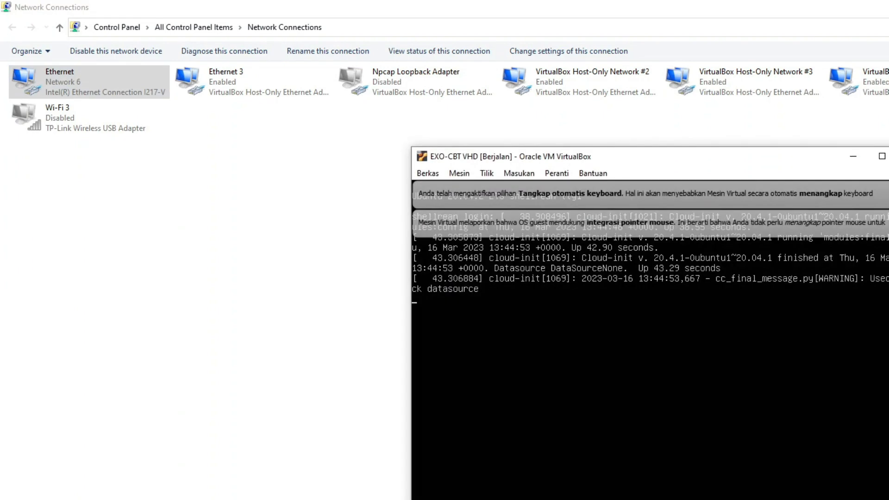
left_click(278, 296)
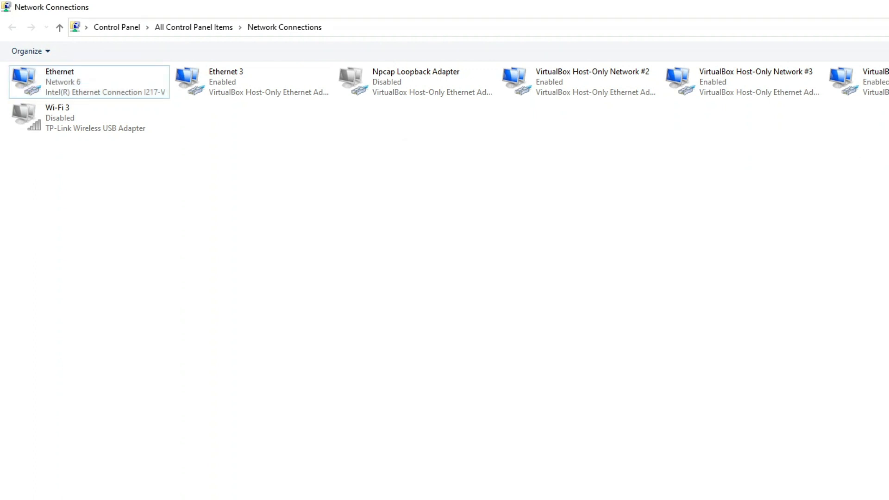
left_click(471, 51)
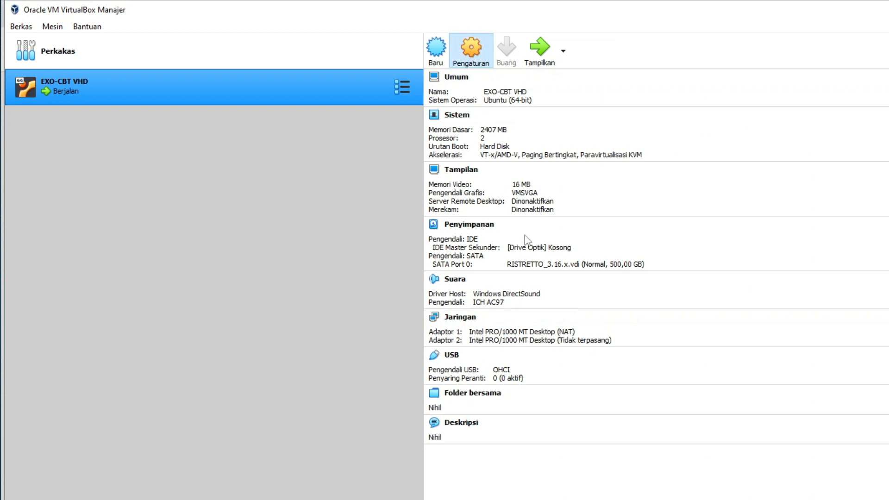
left_click(463, 308)
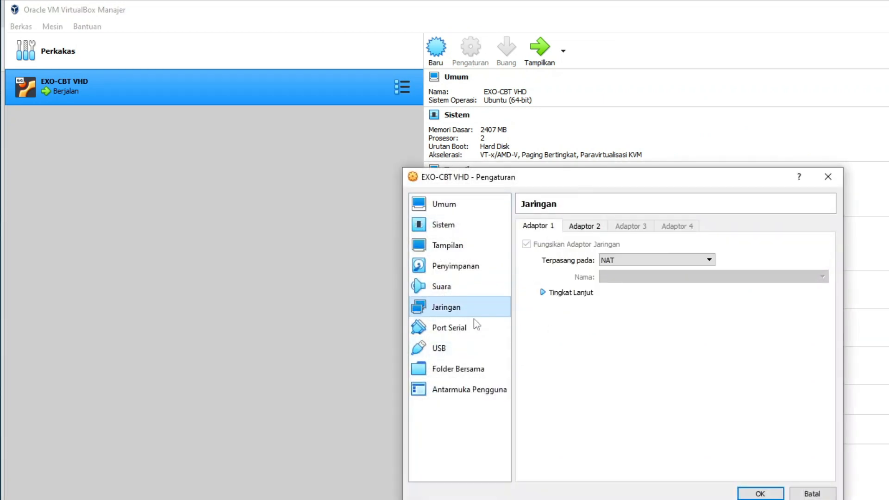
left_click(596, 227)
left_click(533, 227)
left_click(584, 227)
left_click(532, 227)
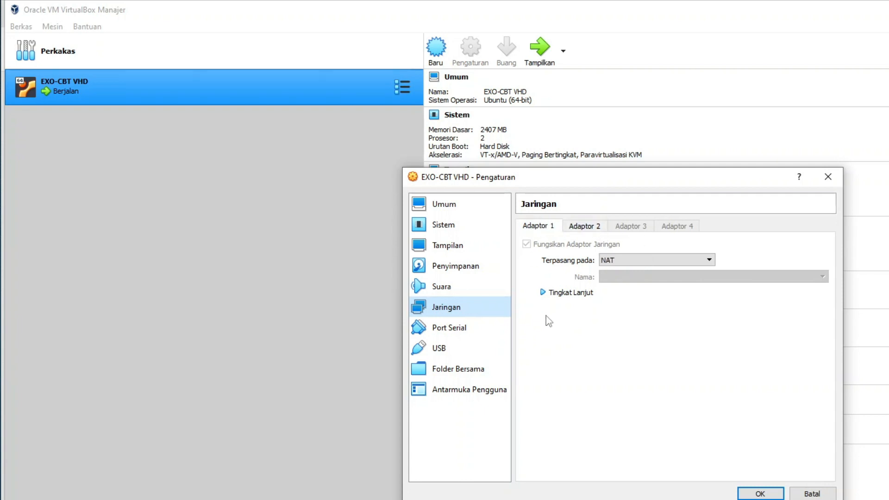
Open the port forwarding rules of Adaptor 1, examine their host and guest ports, and accept and close both dialogs.
left_click(578, 293)
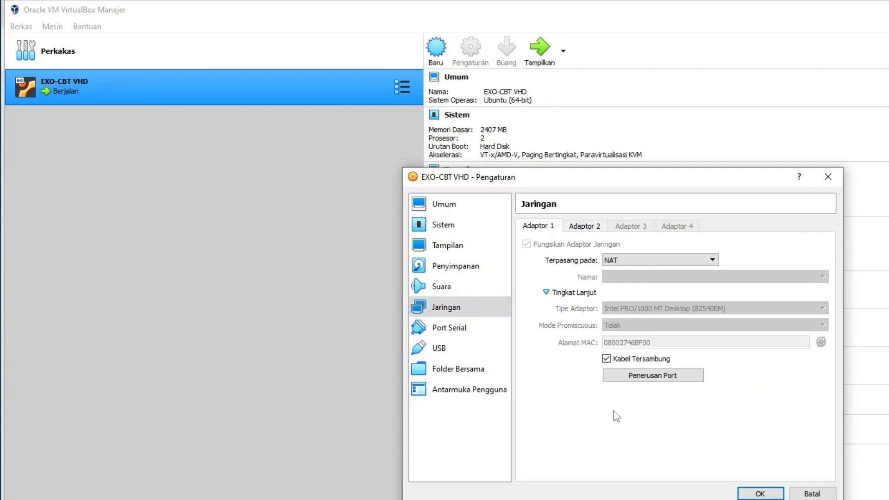
left_click(672, 377)
left_click(617, 253)
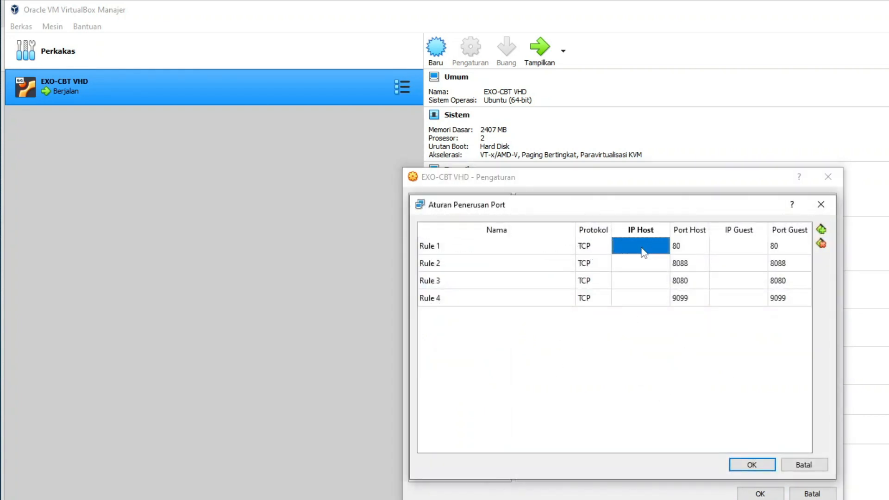
left_click(510, 250)
left_click(561, 268)
left_click(618, 267)
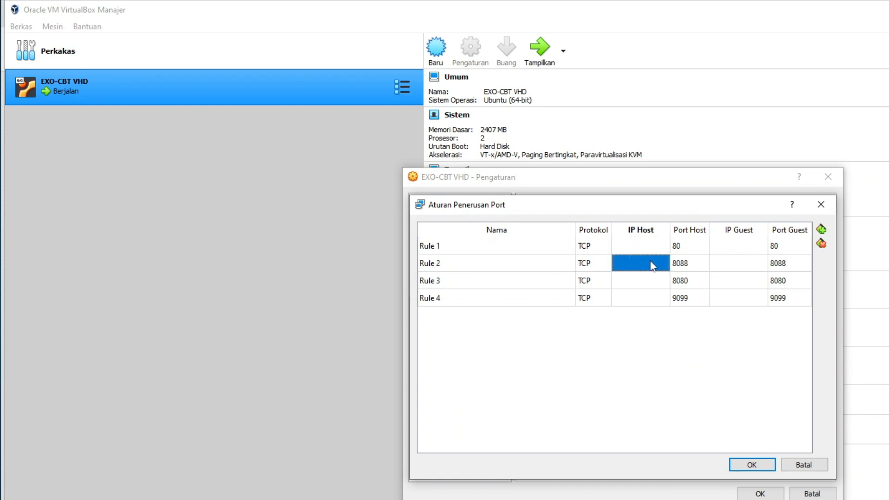
left_click(738, 268)
left_click(780, 259)
left_click(706, 298)
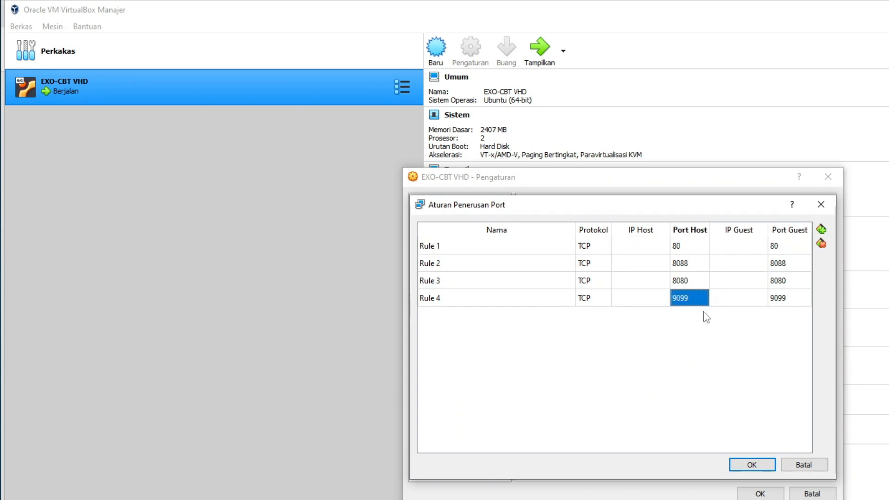
left_click(748, 465)
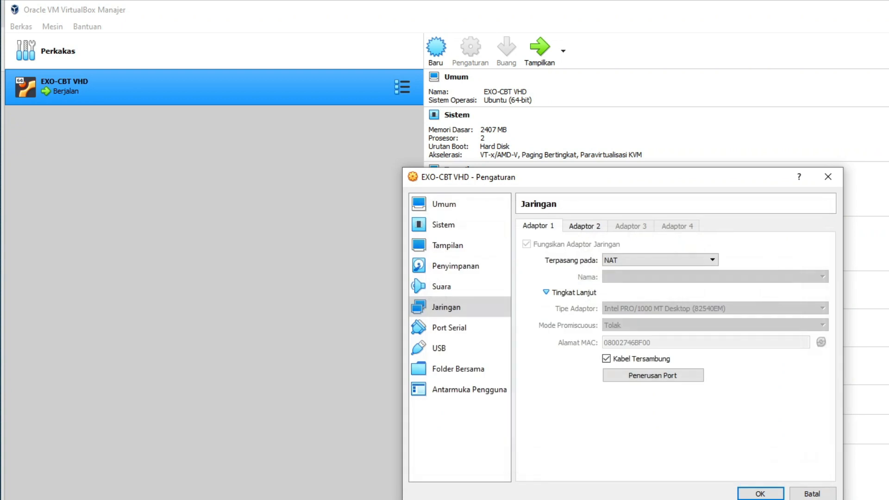
left_click(759, 494)
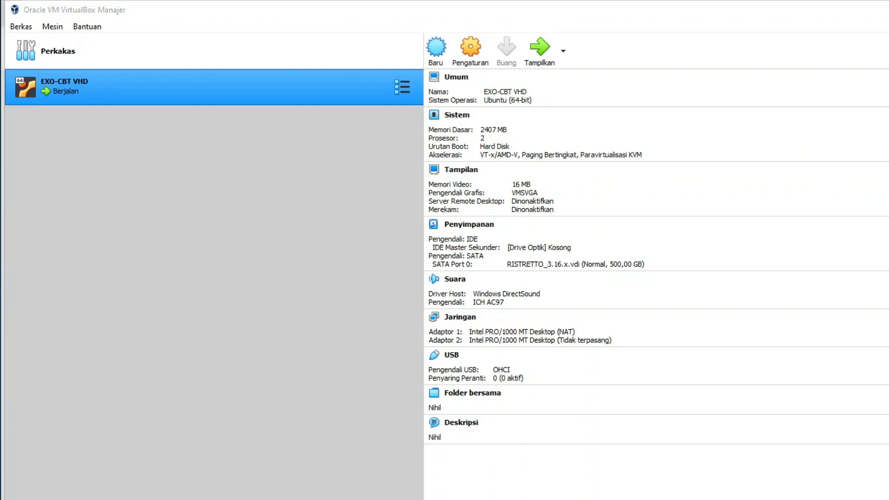
Switch to the Extraordinary-CBT participant status page in Chrome and refresh its data to check the latest exam statuses.
key("alt+Tab")
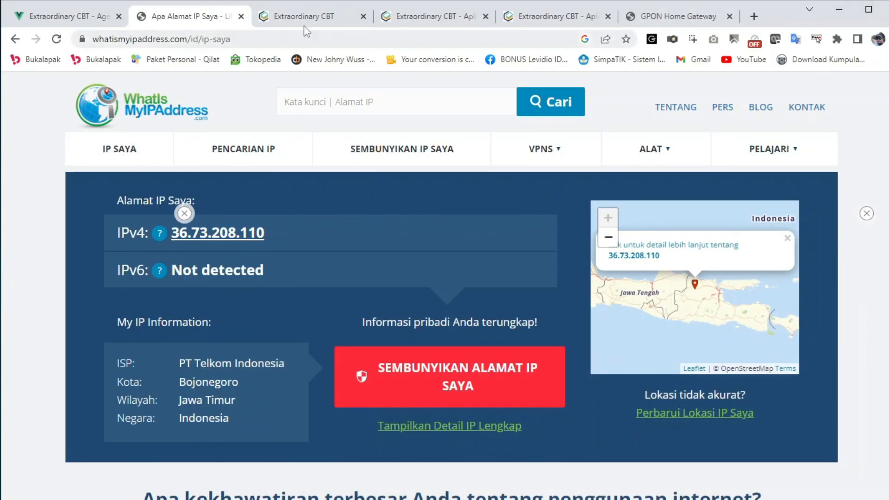
key("alt+Tab")
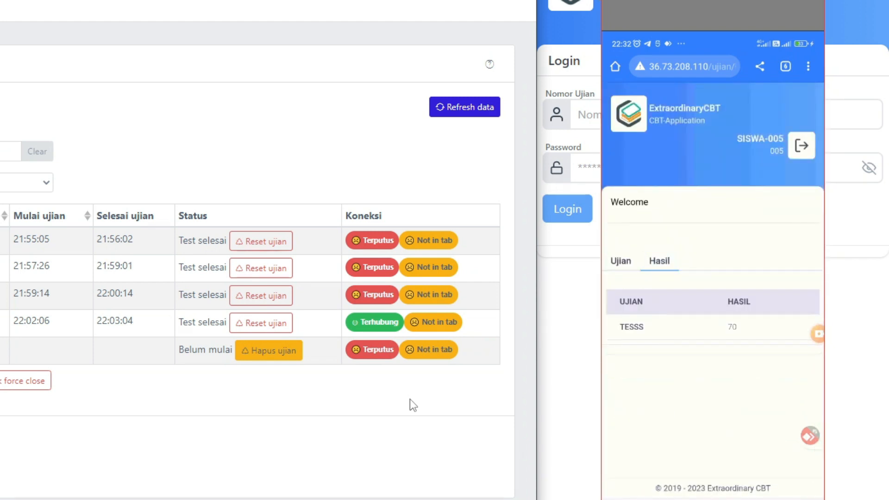
left_click(459, 110)
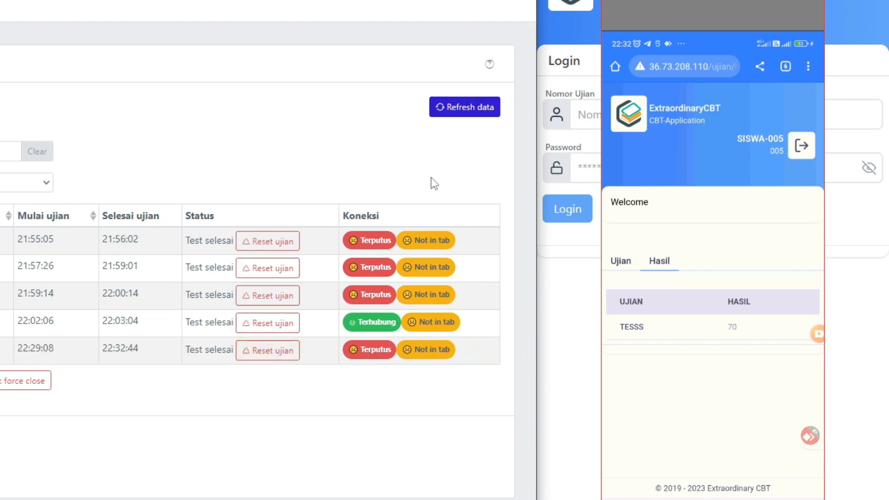
left_click(453, 114)
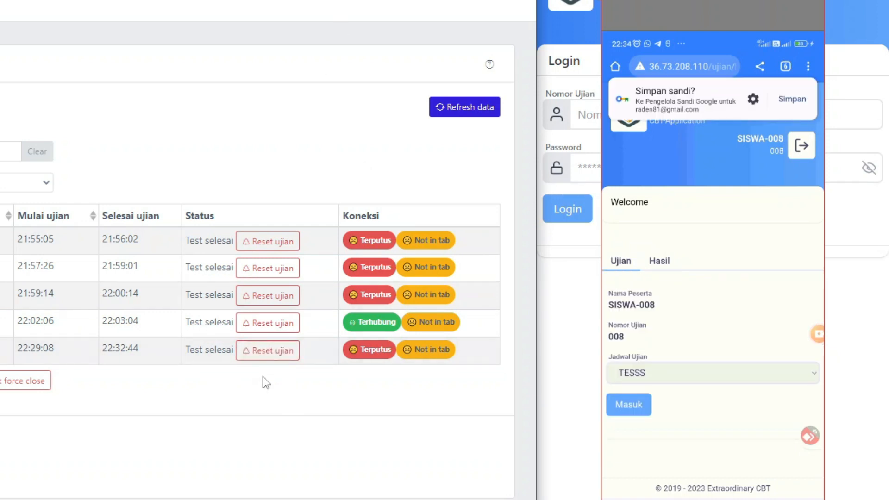
Reset the exam of the last participant in the status list, then refresh the data and check that participant's status.
left_click(269, 354)
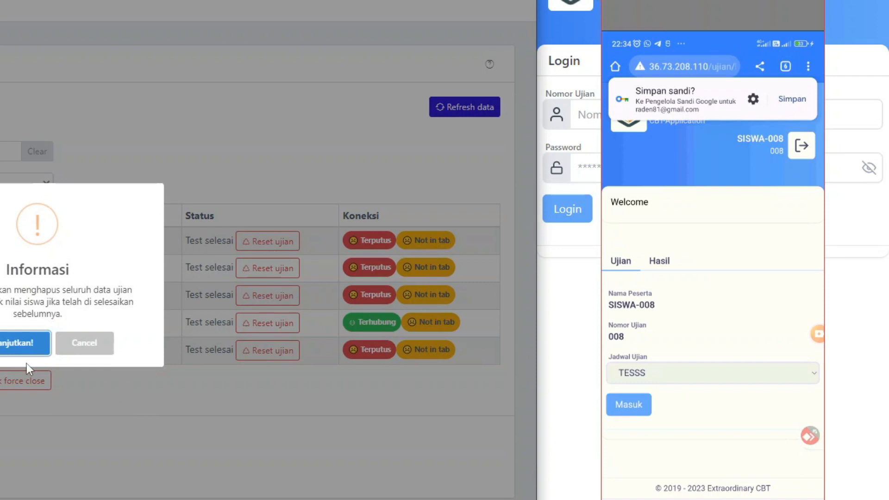
left_click(12, 344)
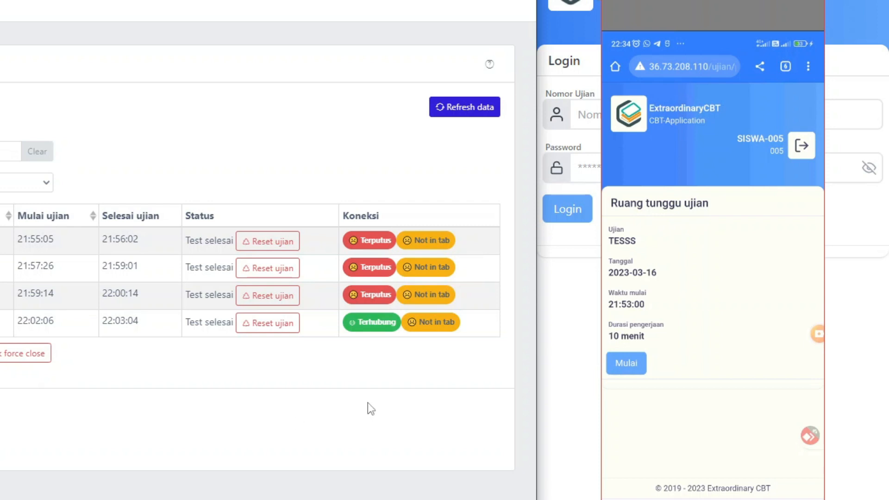
left_click(479, 109)
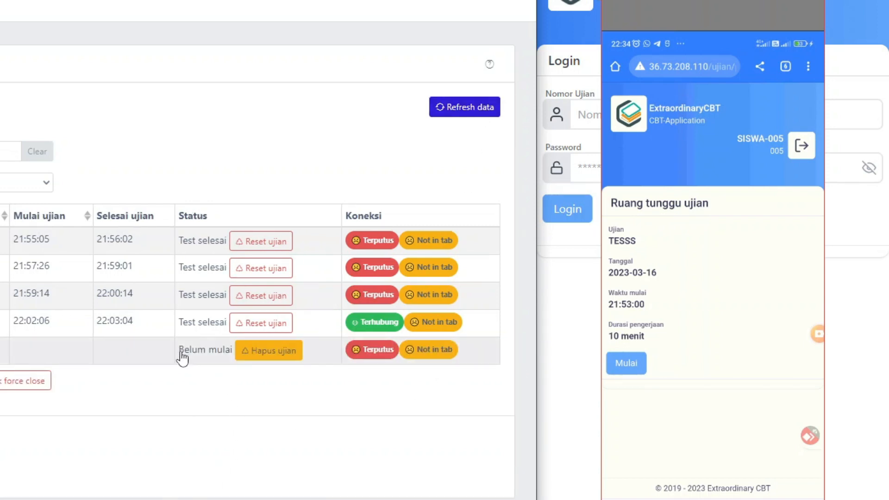
left_click_drag(180, 353, 227, 380)
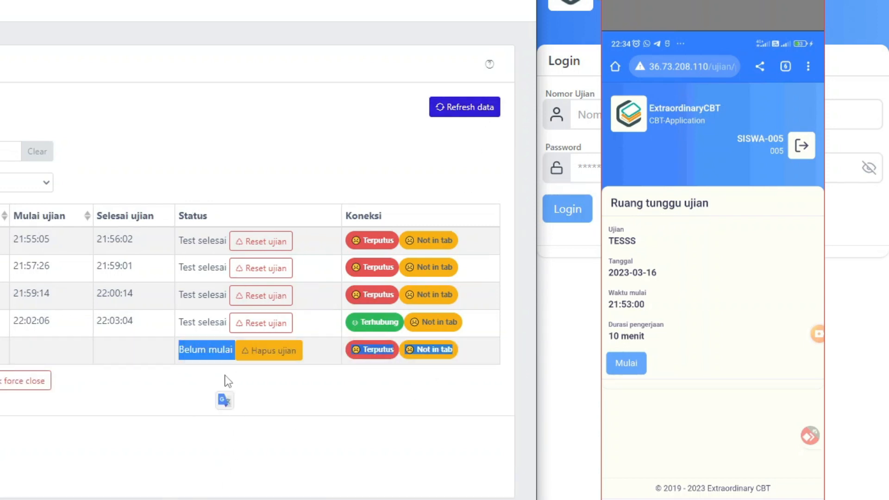
Refresh the participant data repeatedly to monitor participant 005's status and connection while the exam runs on the phone.
left_click(684, 340)
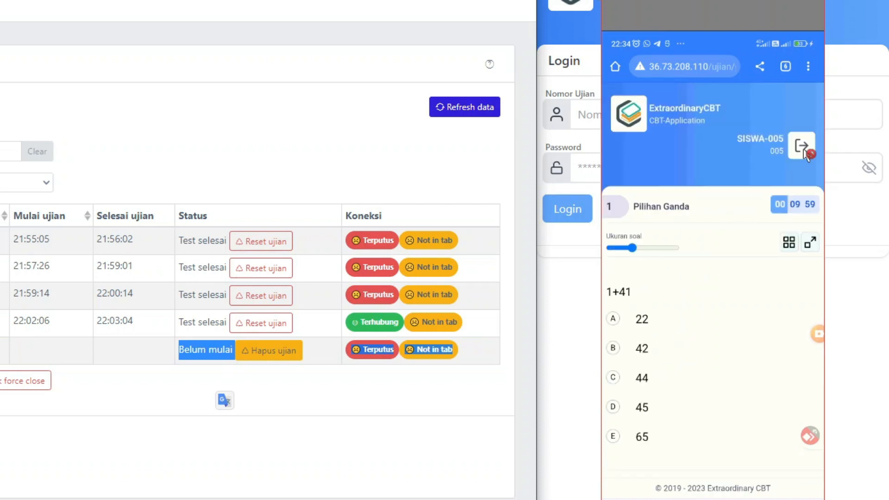
left_click(462, 111)
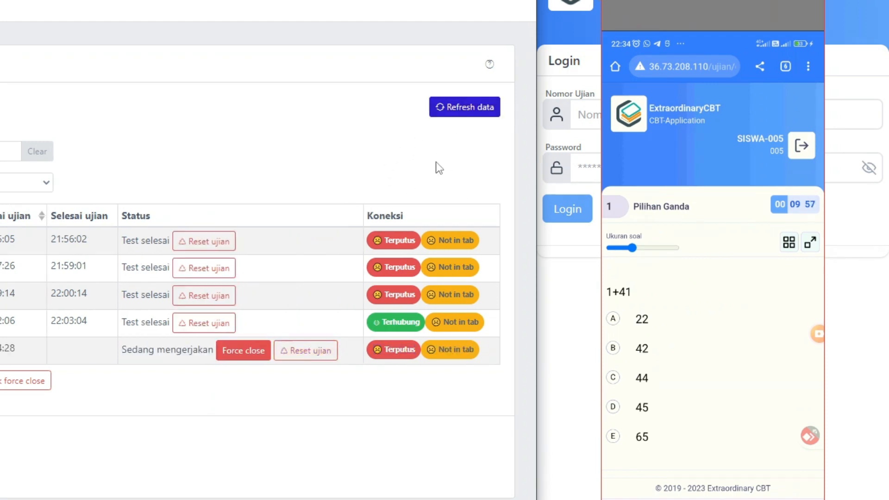
left_click(461, 111)
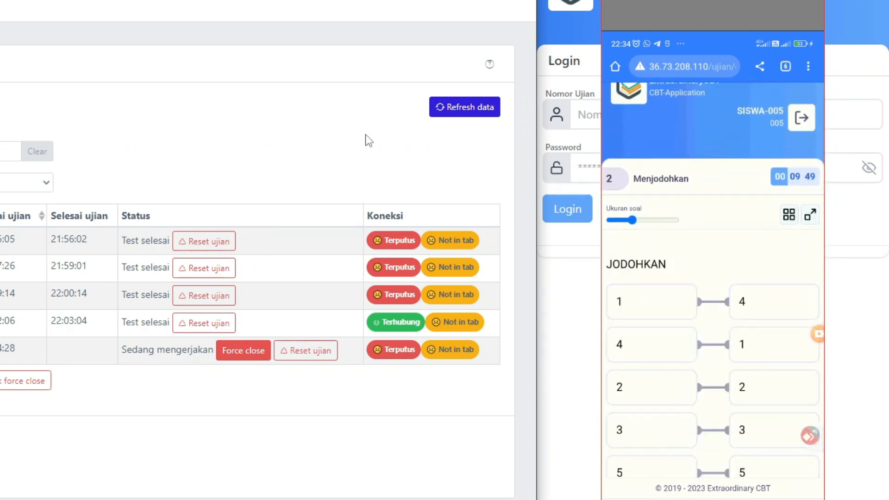
left_click(454, 109)
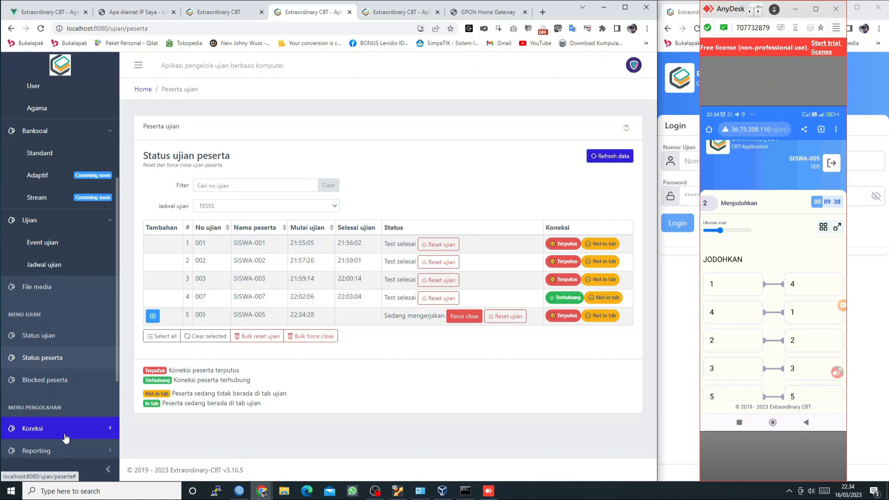
Open the exam settings to examine the reset login and auto block options, and return to the system settings.
scroll(66, 437, "down", 2)
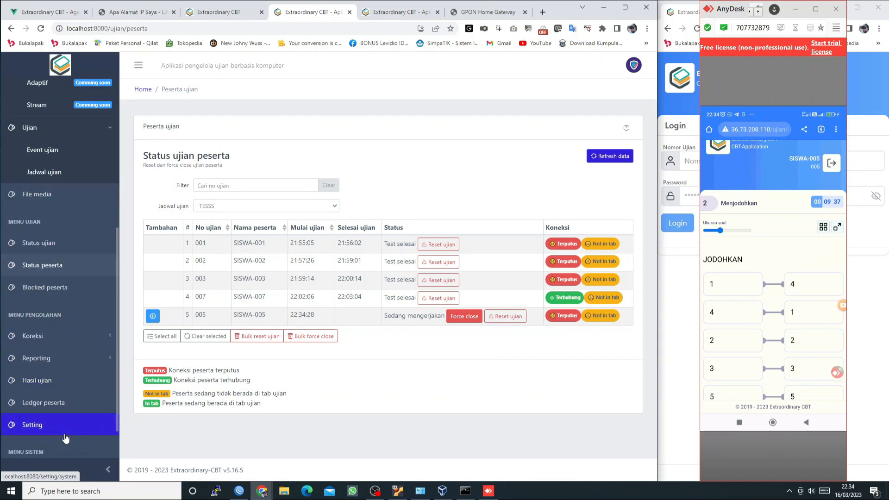
left_click(64, 425)
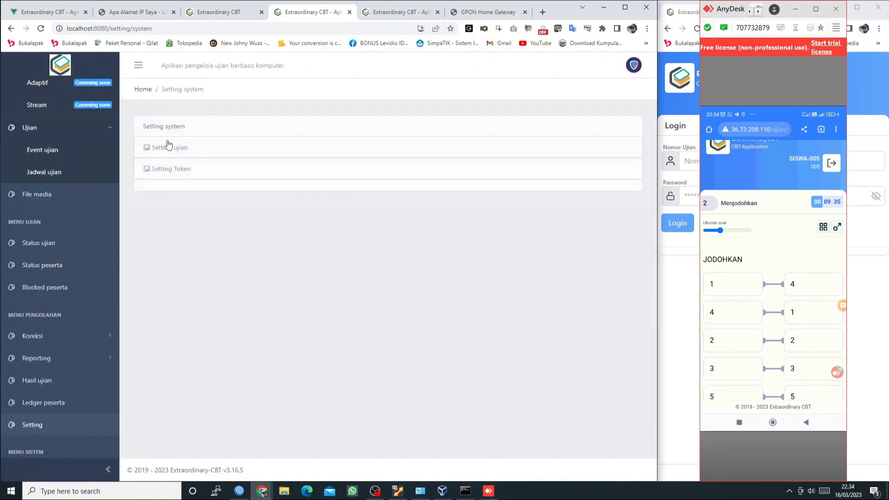
left_click(168, 145)
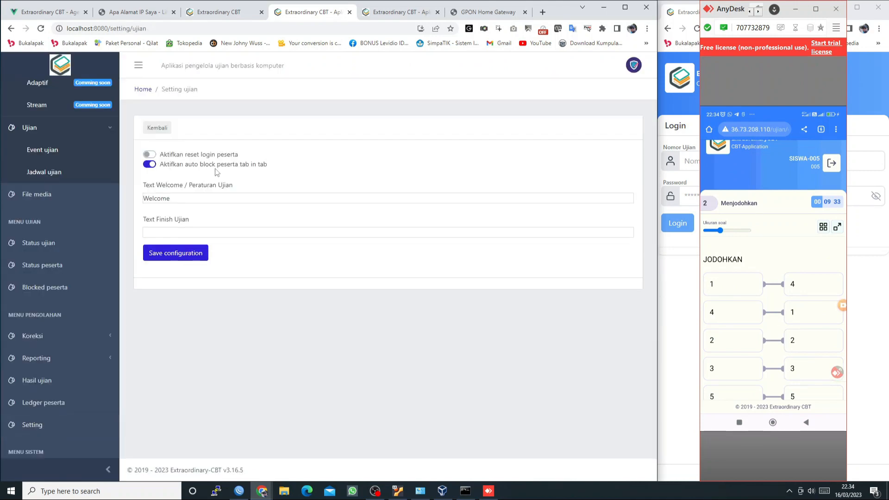
left_click(157, 127)
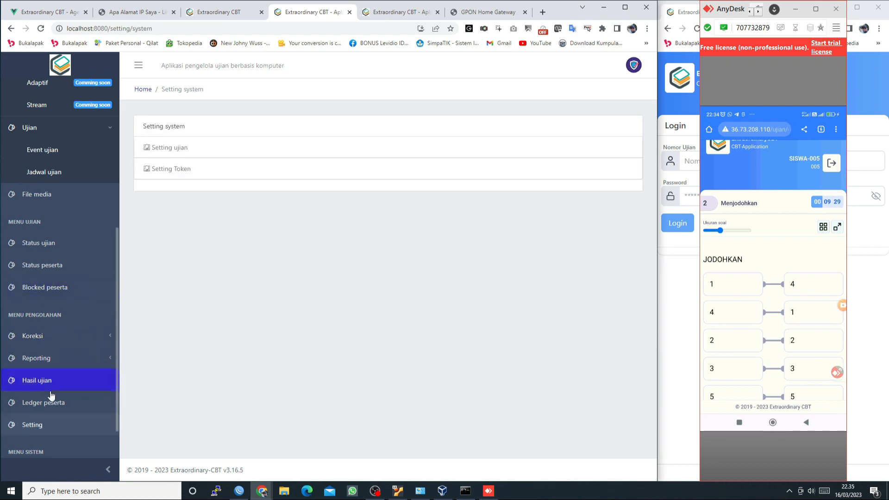
Check the exam schedule, open the participant status page, select the TESSS schedule and refresh its data.
left_click(54, 172)
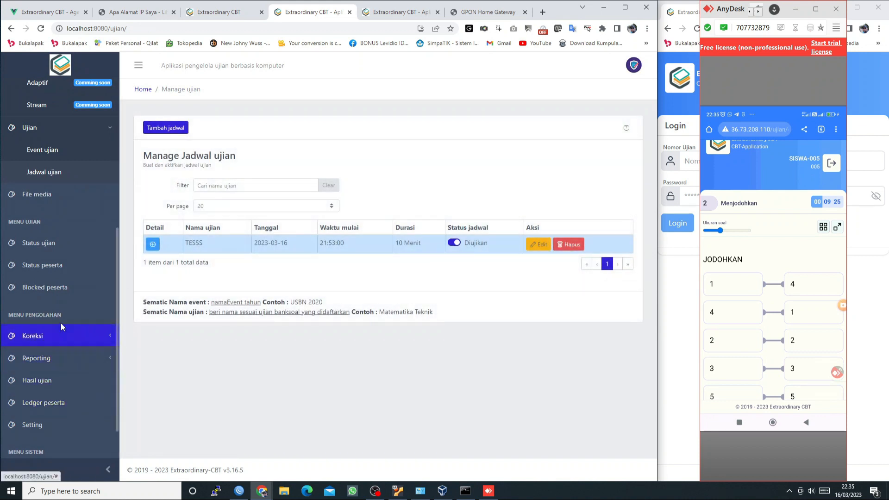
left_click(29, 271)
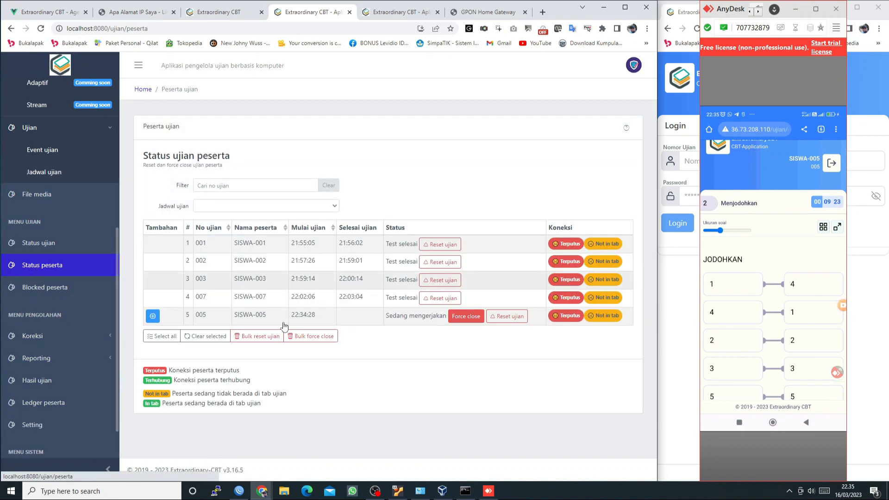
left_click(324, 206)
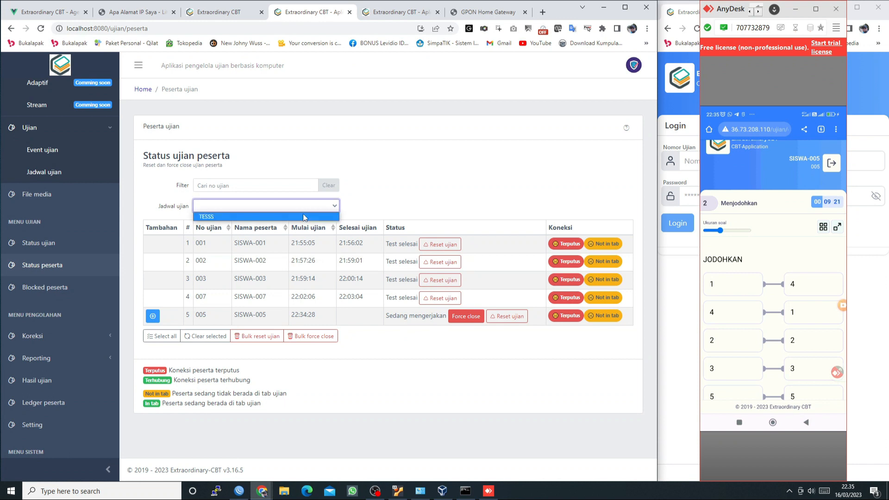
left_click(324, 215)
left_click(602, 157)
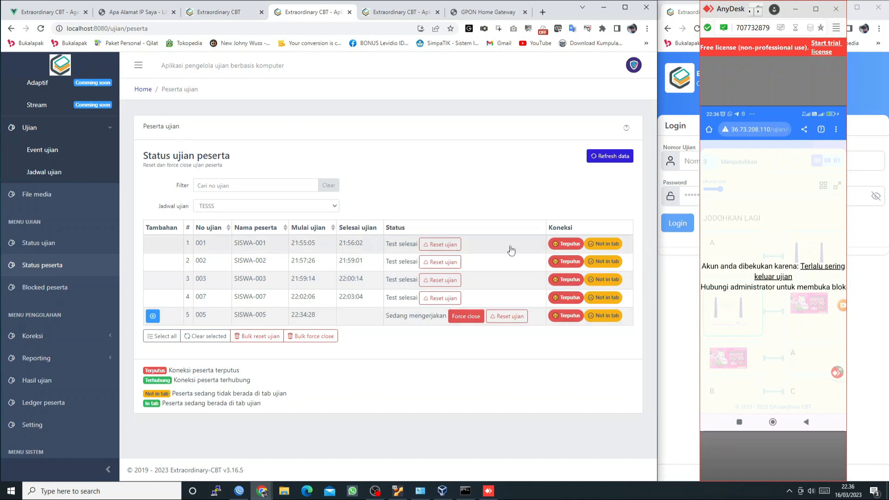
Reopen the exam settings to check the auto block option for participants leaving the exam tab, and go back.
left_click(51, 427)
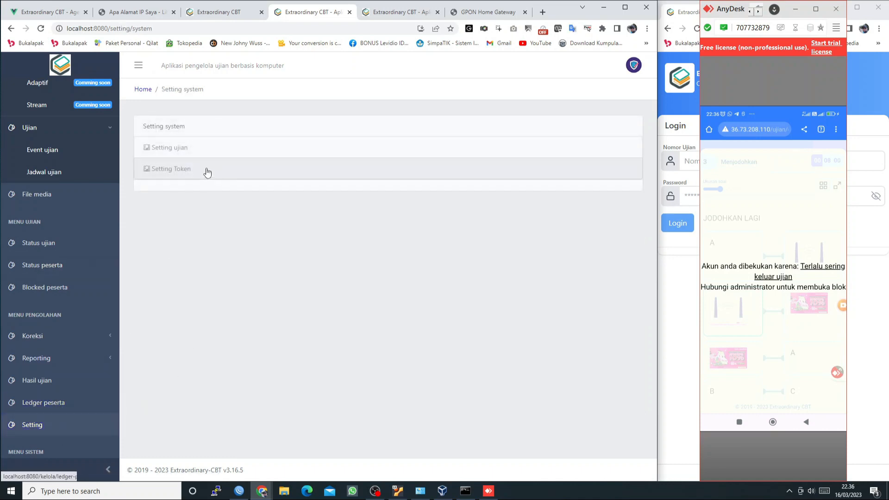
left_click(194, 147)
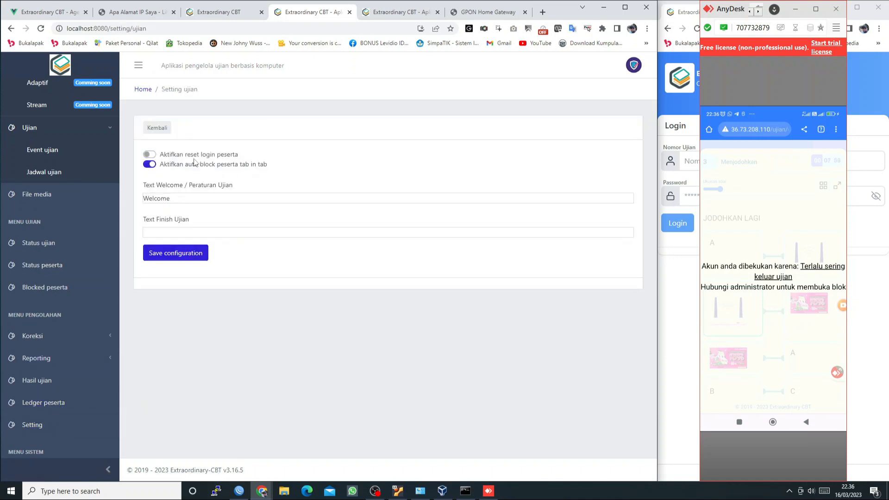
left_click(157, 128)
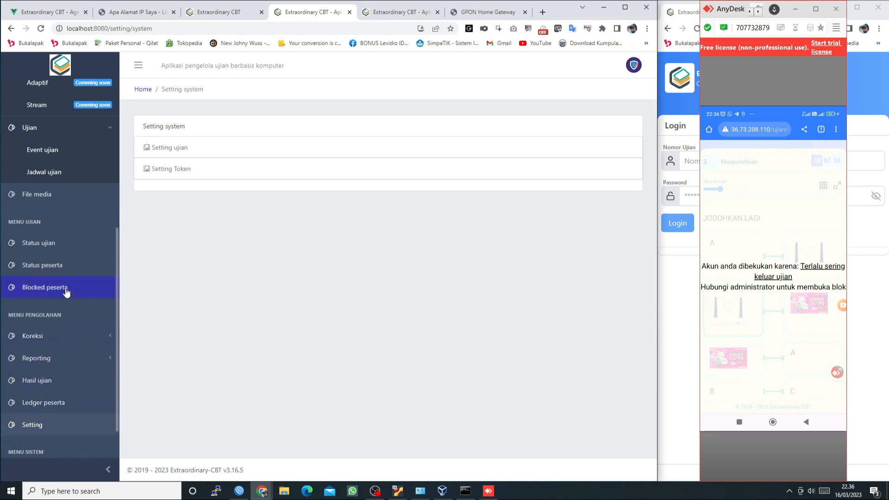
Examine participant 005's entry in the blocked participants list and widen the AnyDesk window showing the phone.
left_click(85, 293)
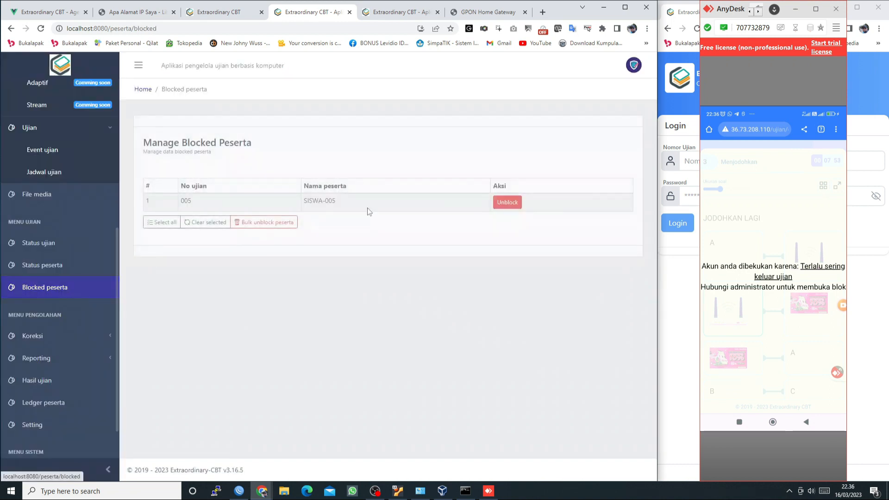
left_click_drag(313, 204, 335, 204)
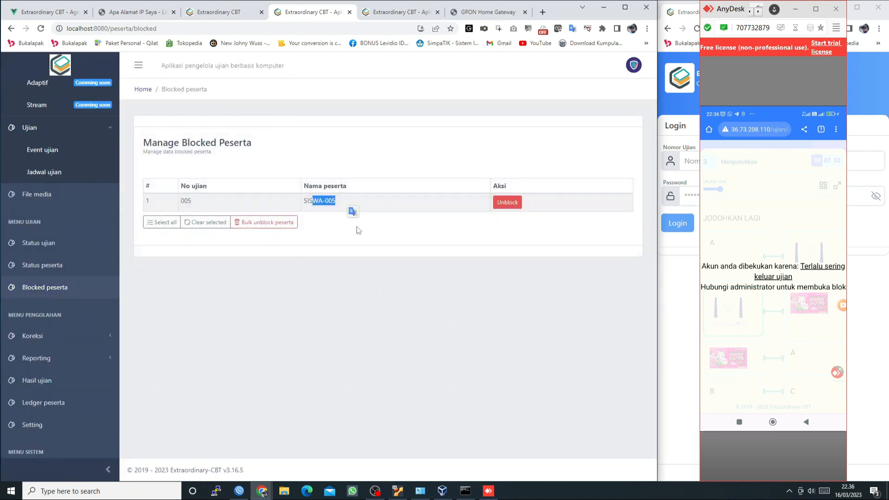
left_click(378, 276)
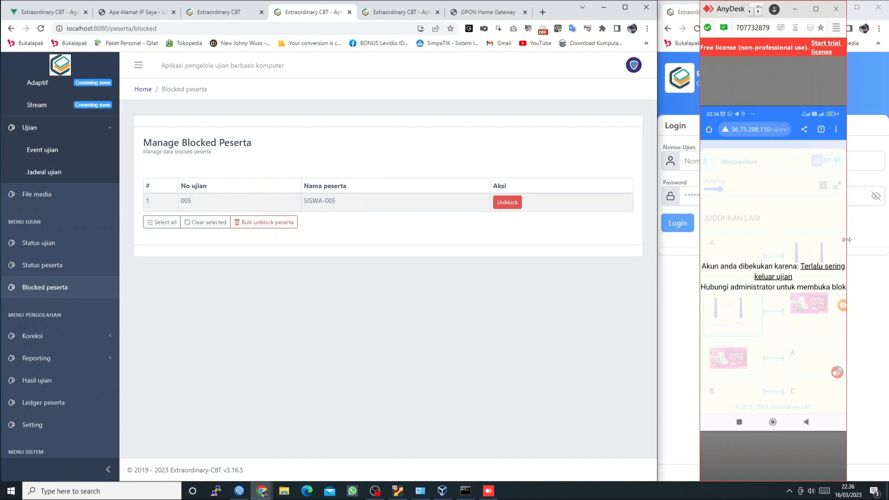
left_click_drag(846, 239, 871, 243)
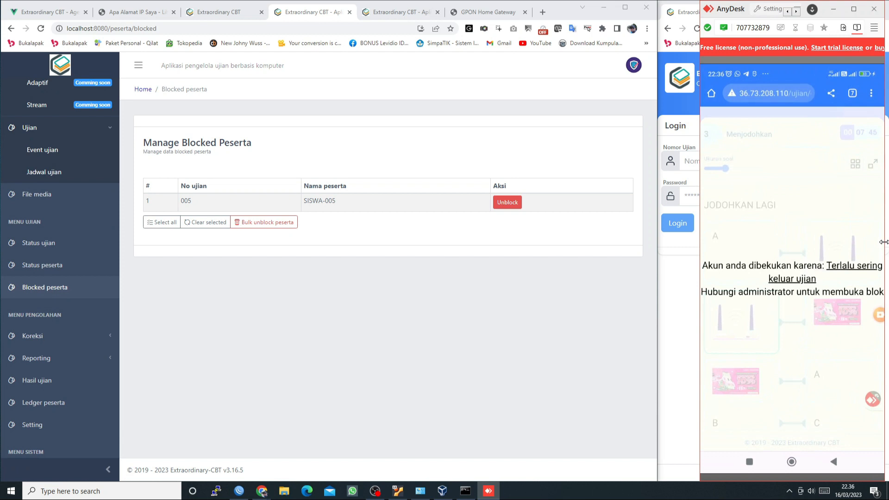
left_click(422, 357)
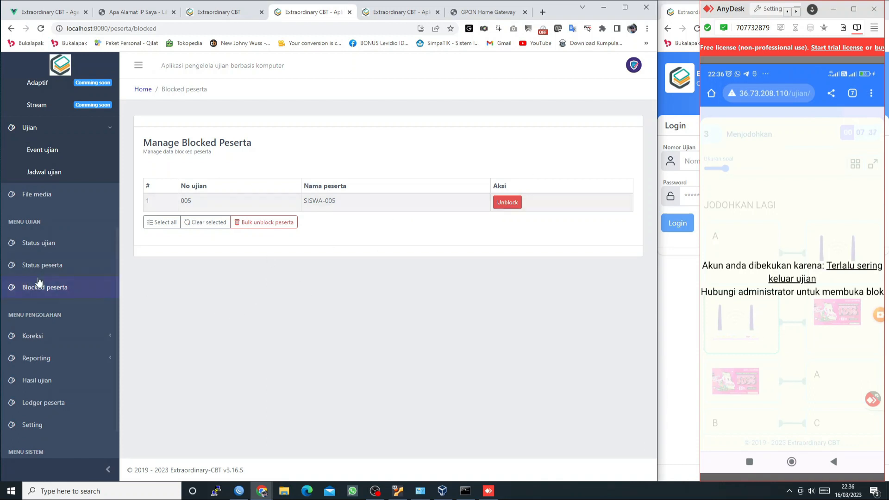
Return to the participant status page and select the TESSS schedule to check participant 005's status.
left_click(56, 265)
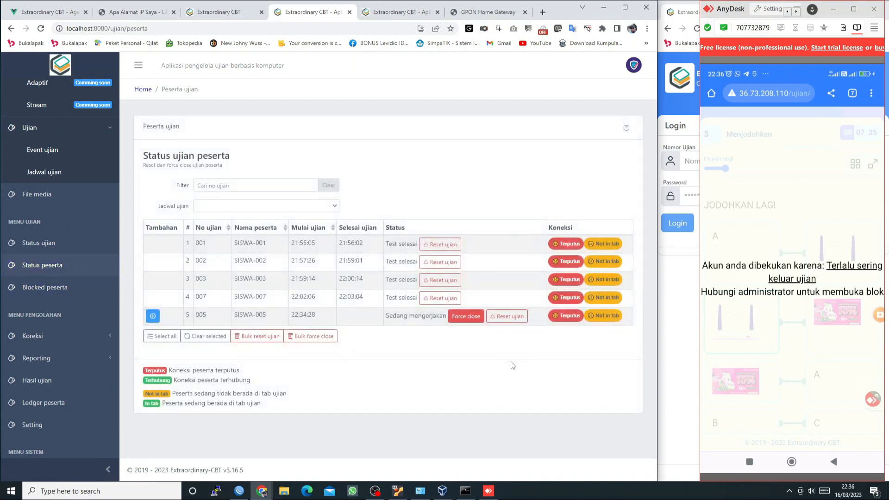
left_click(315, 206)
left_click(315, 219)
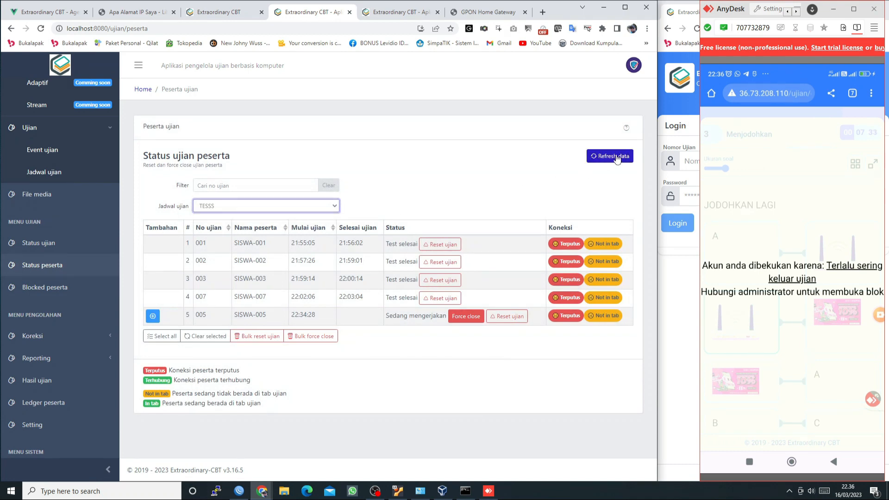
Unblock participant 005 in the blocked participants list, and try opening the exam's question overview on the phone.
left_click(51, 287)
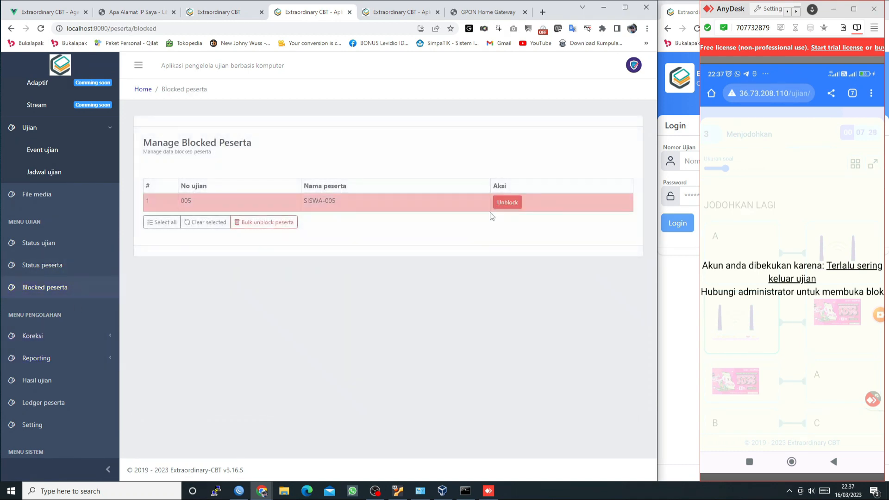
left_click(507, 200)
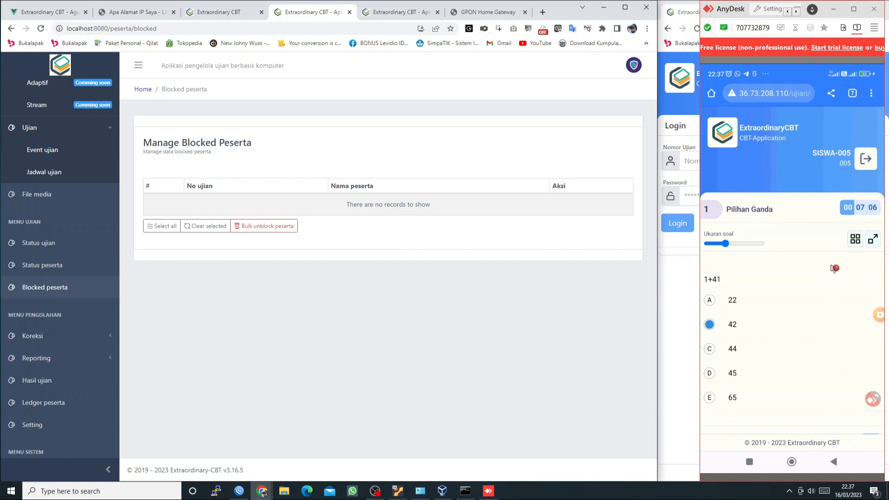
left_click(854, 242)
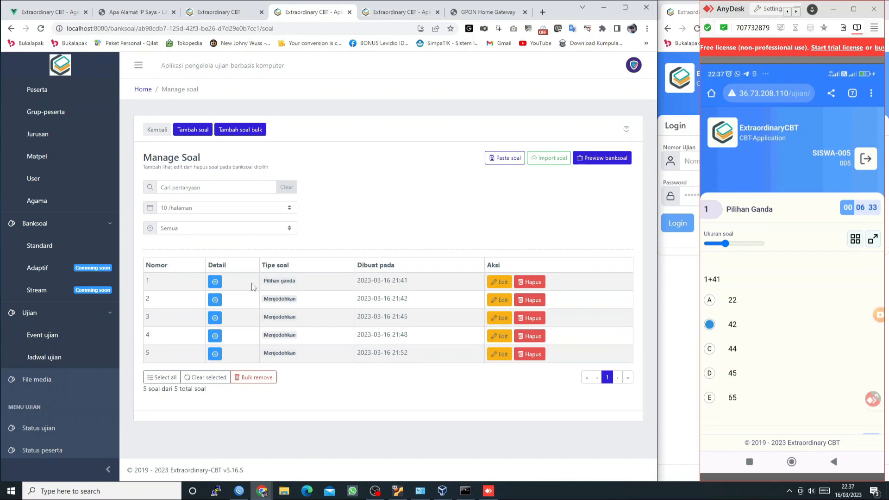
Expand the details of questions 2 to 5 in the question bank and examine their matching pairs.
left_click(214, 299)
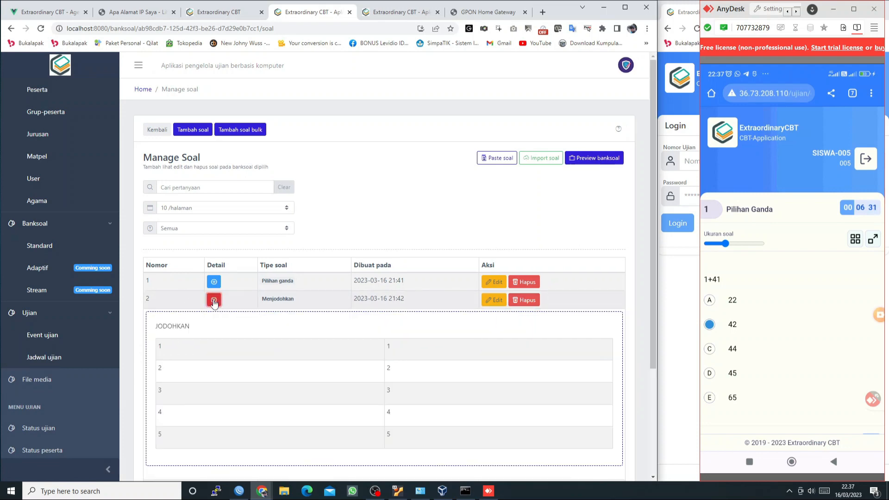
scroll(215, 314, "down", 3)
left_click(214, 313)
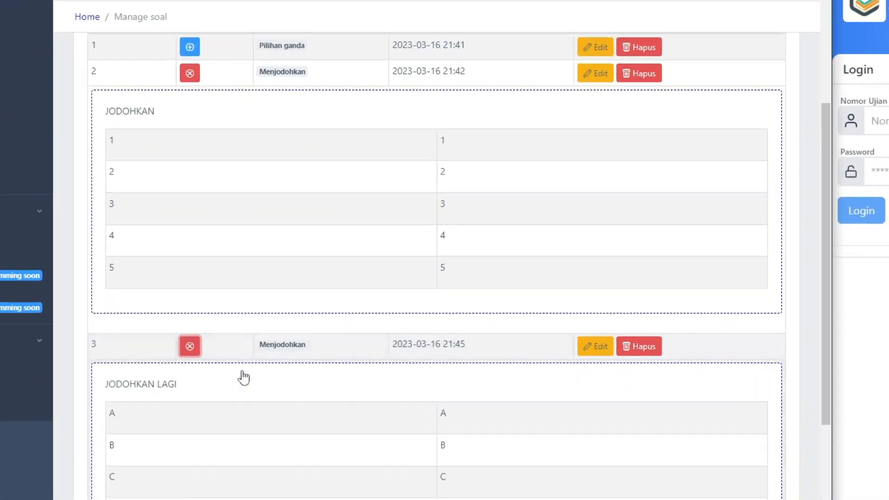
scroll(243, 377, "down", 5)
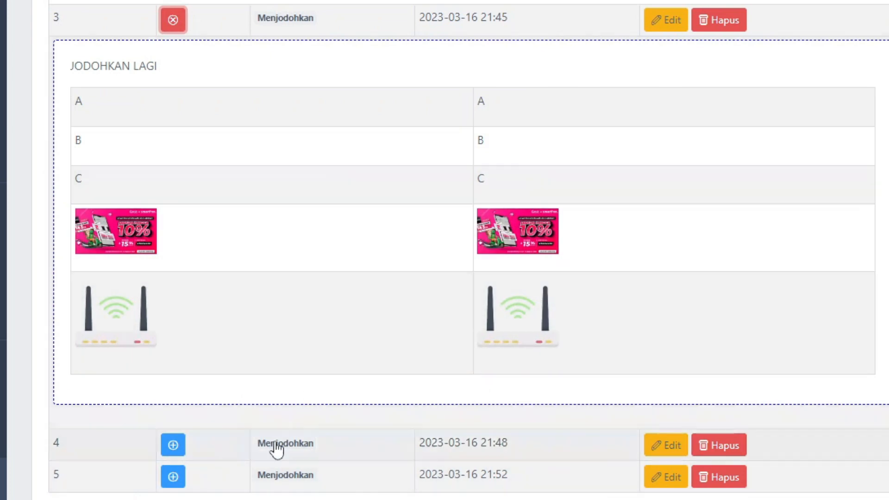
left_click(173, 445)
scroll(407, 363, "down", 10)
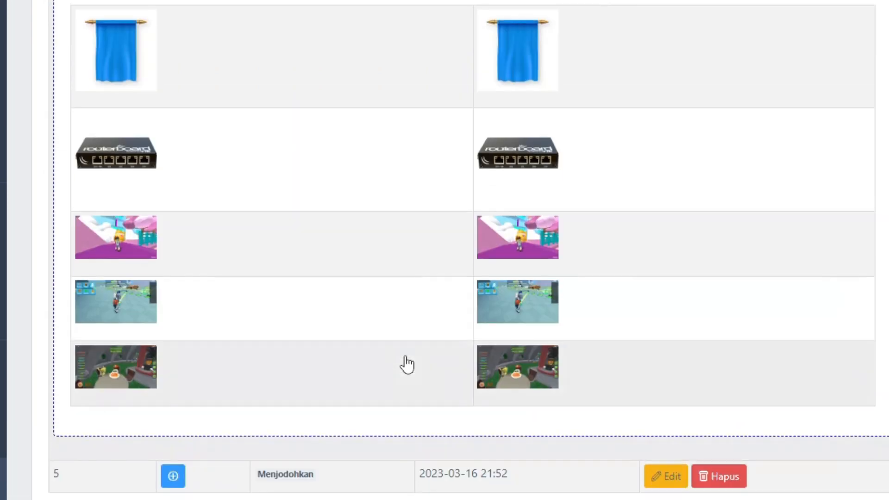
left_click(173, 476)
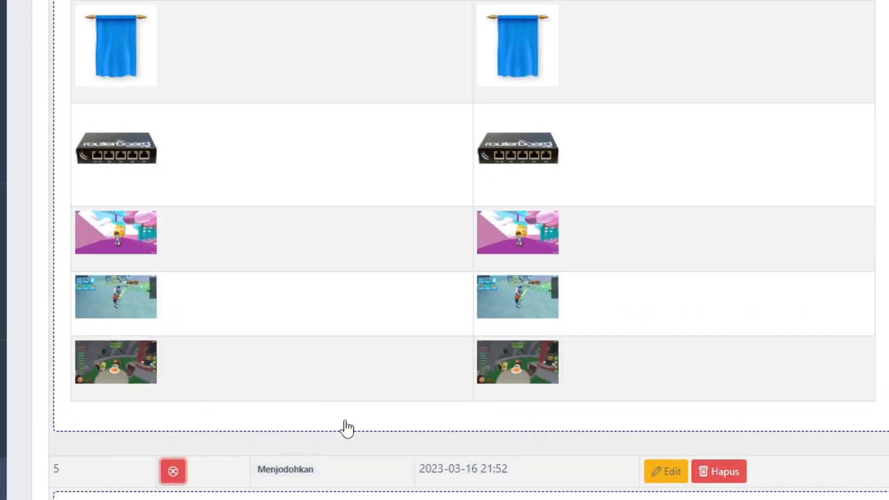
scroll(145, 333, "down", 7)
scroll(531, 331, "up", 20)
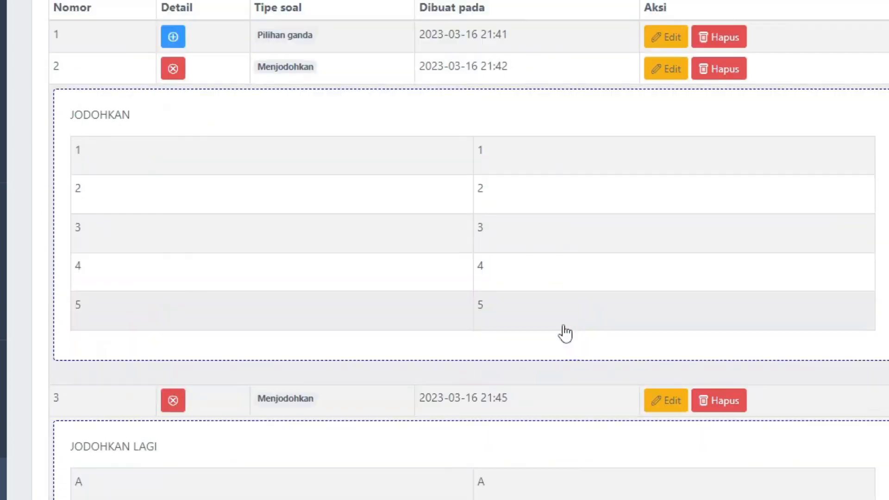
scroll(565, 332, "up", 5)
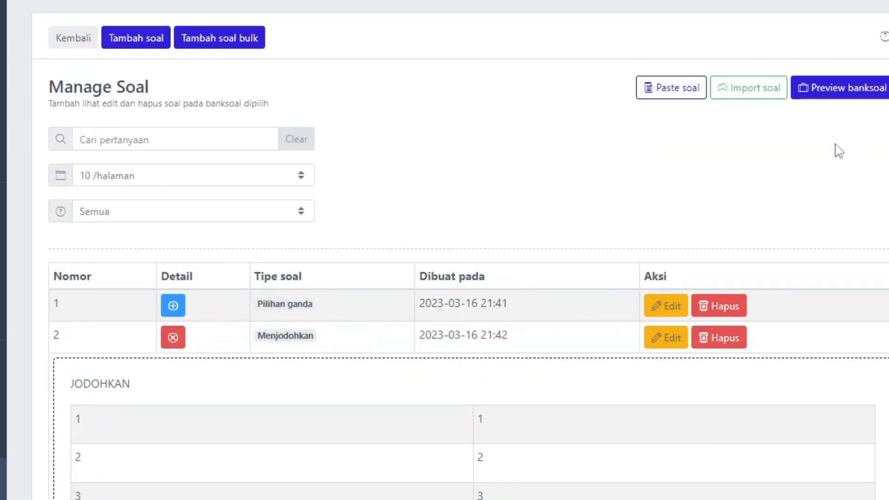
Open the question bank preview and examine how the matching answers of questions 2 and 3 are rendered.
left_click(848, 91)
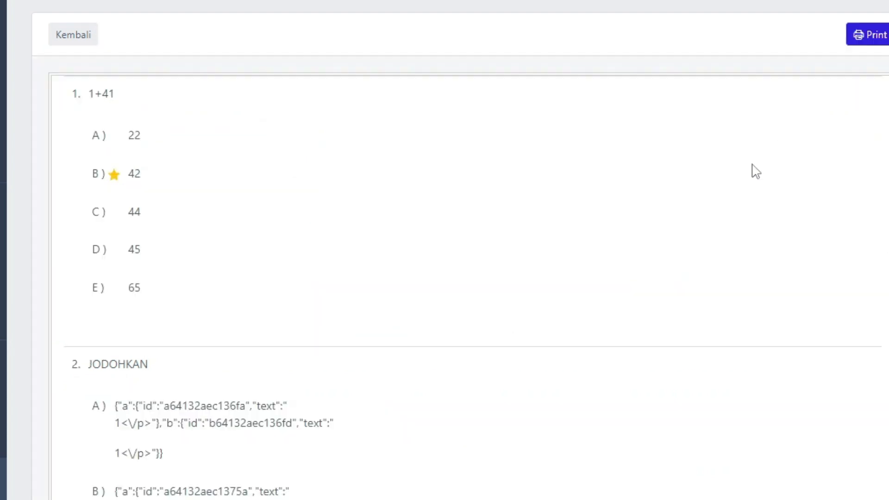
scroll(601, 221, "down", 9)
scroll(132, 151, "up", 2)
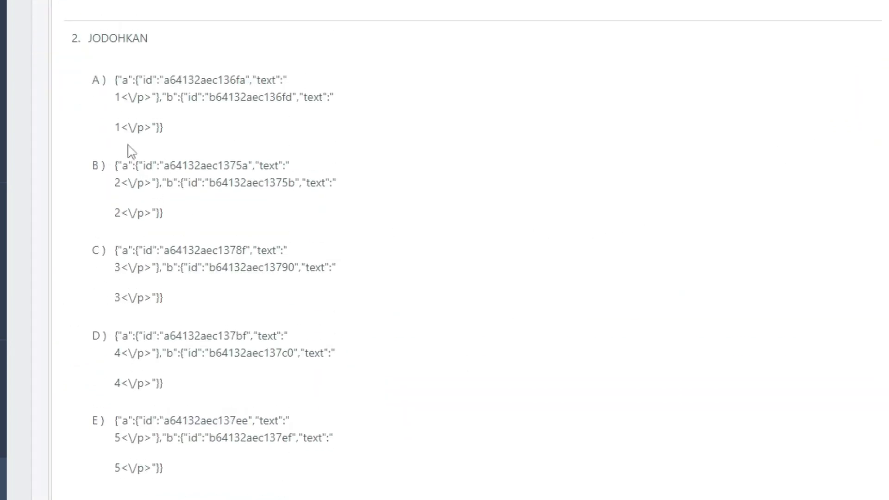
left_click_drag(112, 82, 298, 474)
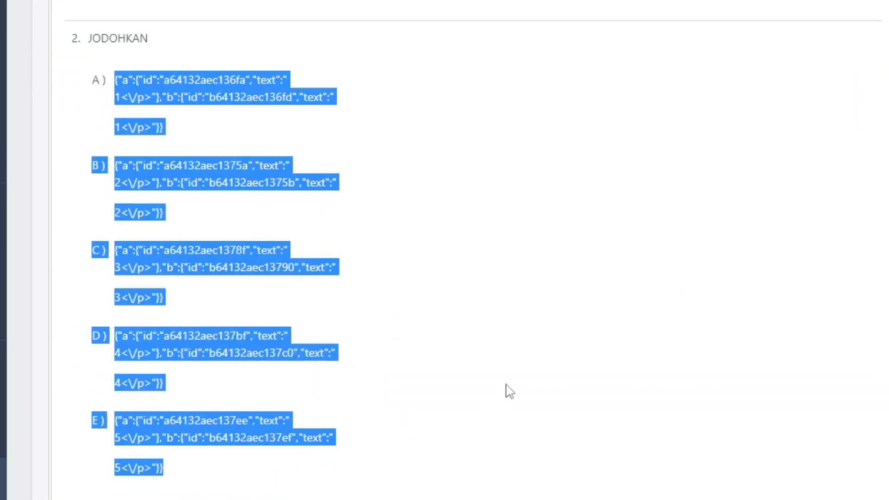
scroll(510, 391, "down", 8)
left_click_drag(125, 198, 299, 486)
Examine how the image matching answers of question 4 and the last question are rendered in the preview.
scroll(495, 410, "down", 8)
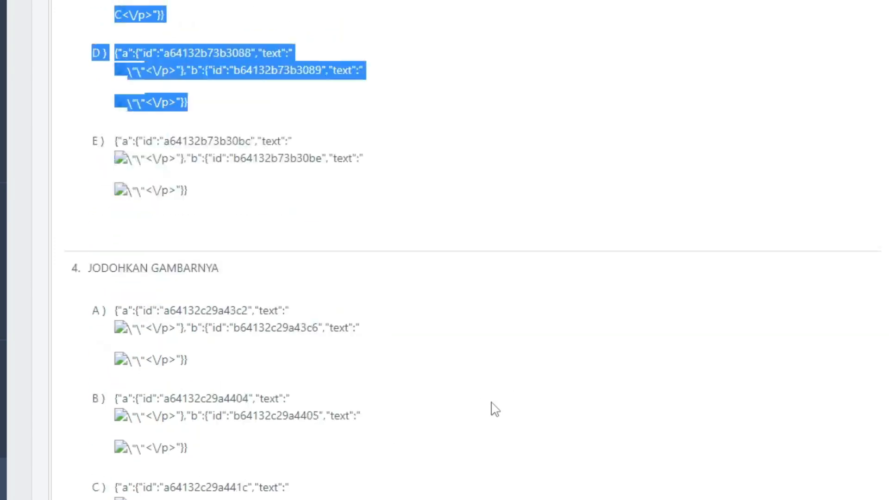
scroll(495, 409, "down", 4)
left_click_drag(118, 123, 324, 495)
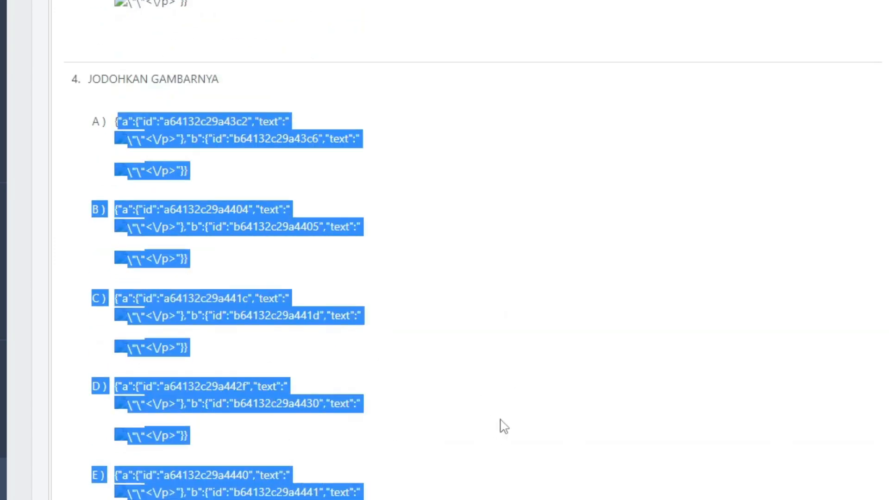
scroll(504, 426, "down", 7)
left_click_drag(99, 318, 373, 499)
scroll(373, 499, "down", 2)
left_click(443, 319)
scroll(555, 288, "up", 8)
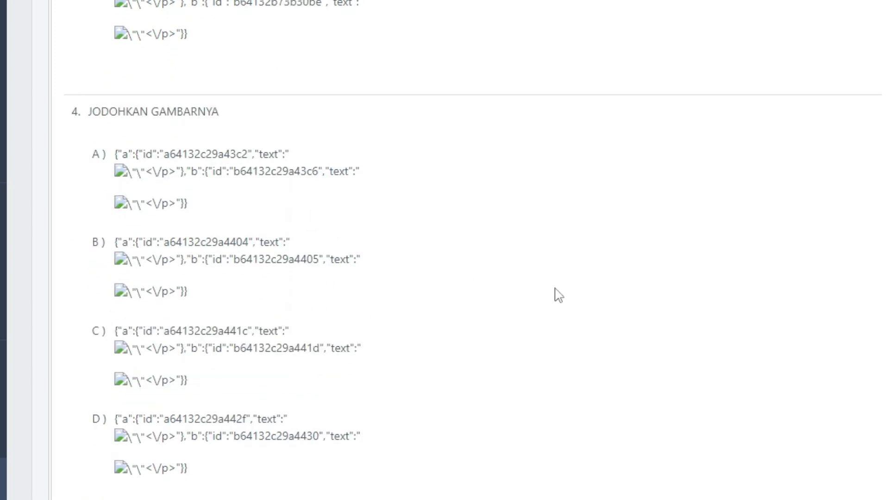
scroll(558, 295, "up", 20)
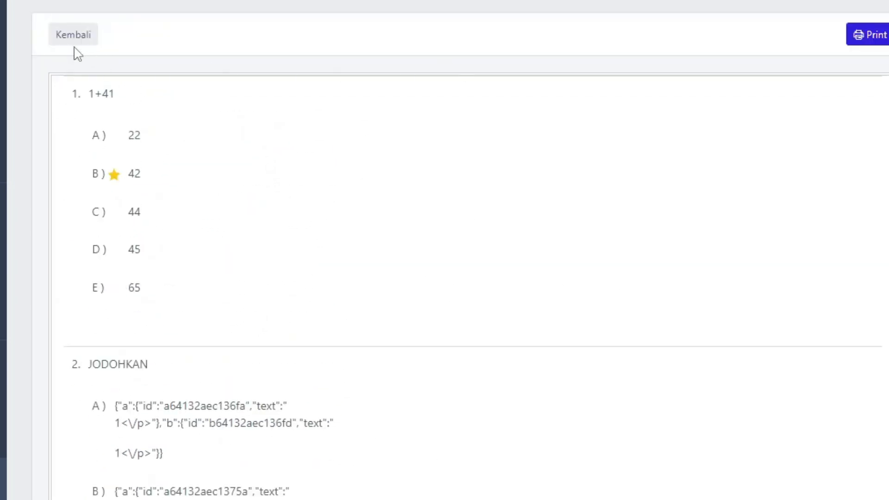
Leave the question bank preview and expand the details of question 4 in the question list.
left_click(74, 37)
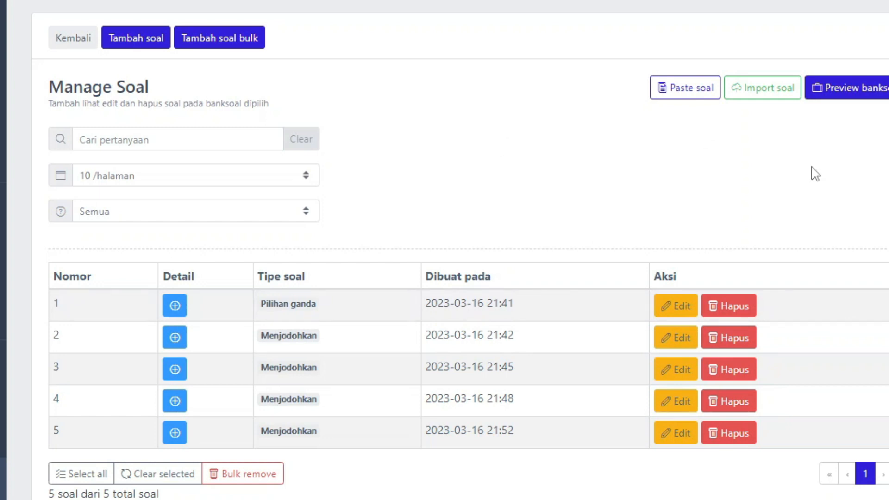
left_click(174, 401)
left_click(174, 401)
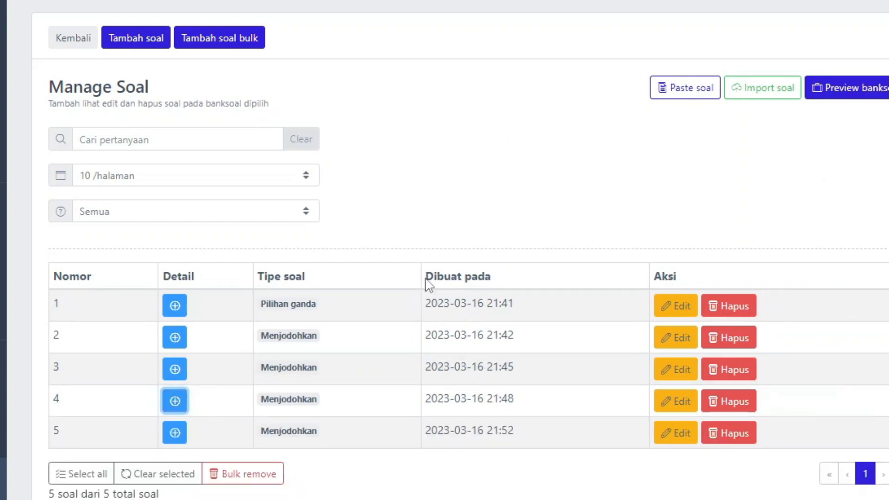
left_click(174, 403)
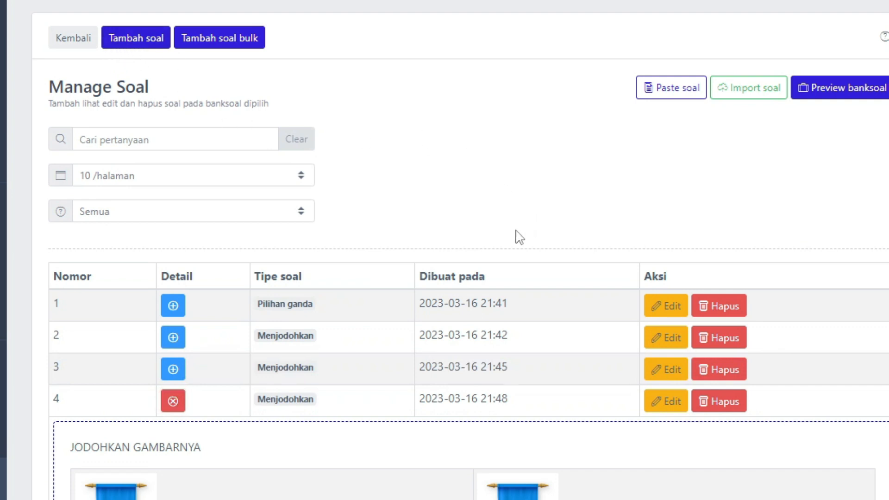
Start a new question with the text "CONTO JODOH" and set its question type to Menjodohkan.
left_click(117, 36)
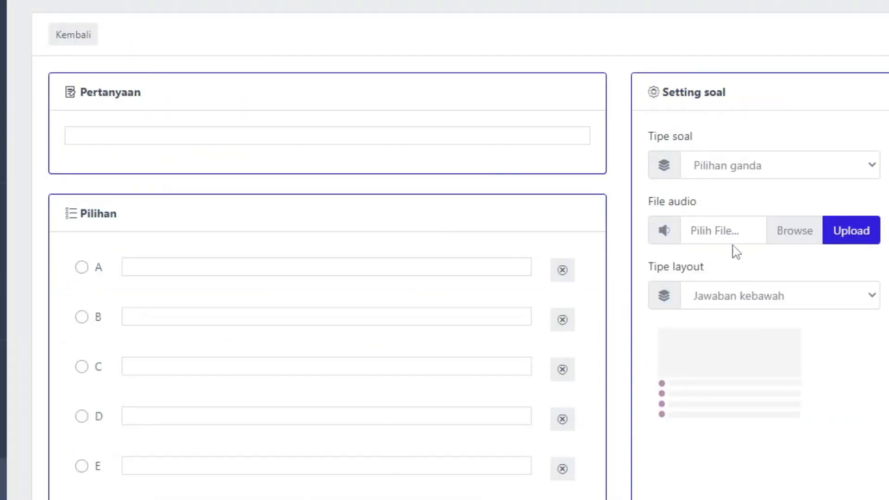
left_click(822, 176)
left_click(756, 147)
left_click(255, 135)
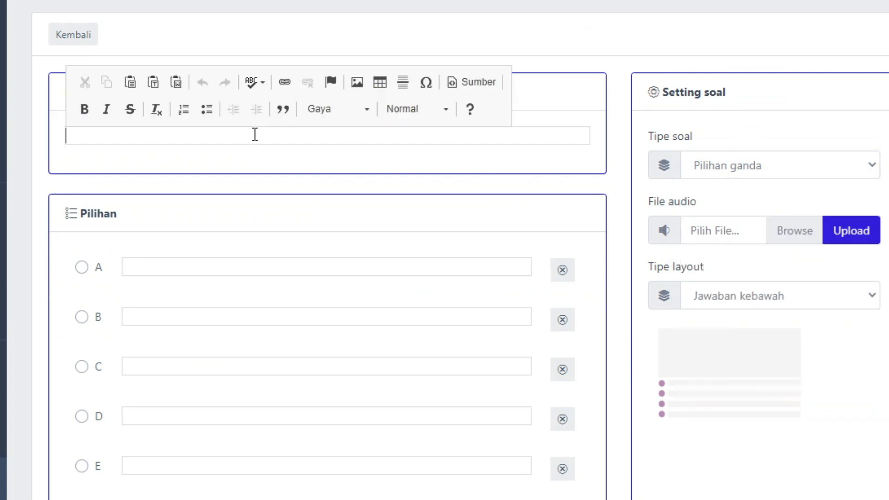
type("CONTO JODOH")
key("Tab")
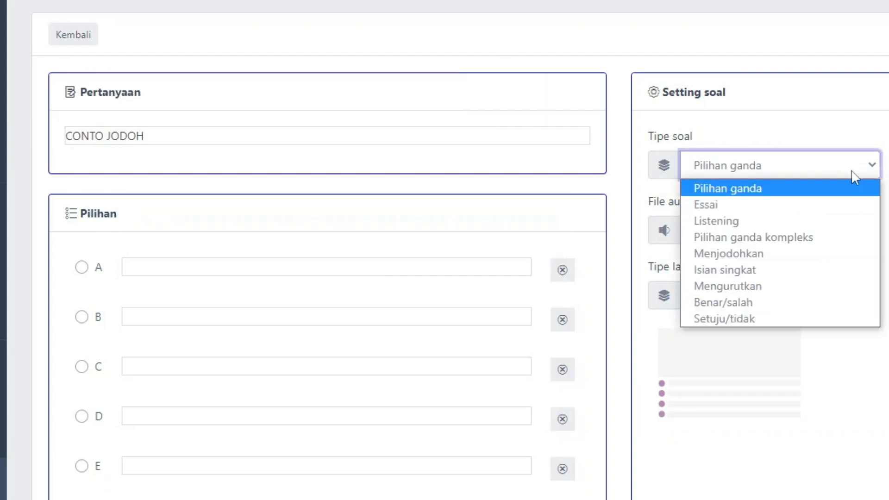
left_click(854, 173)
left_click(761, 254)
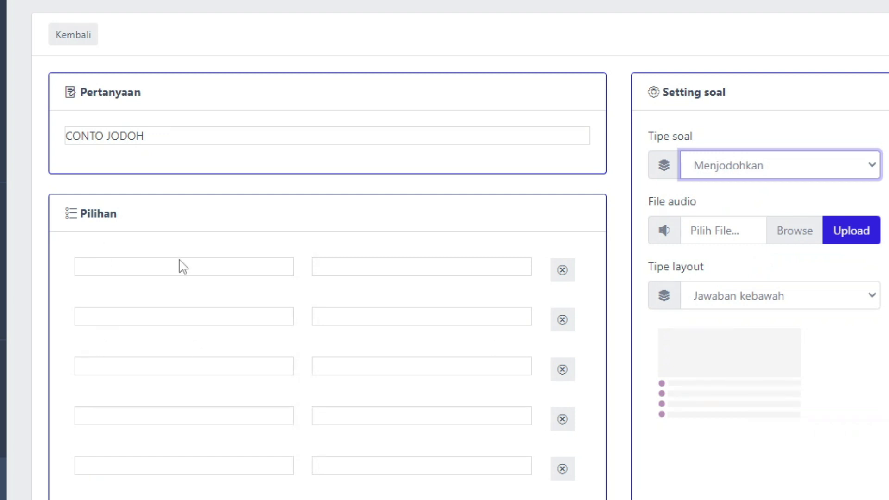
Open the image upload options for the first answer field of the first matching pair.
left_click(225, 261)
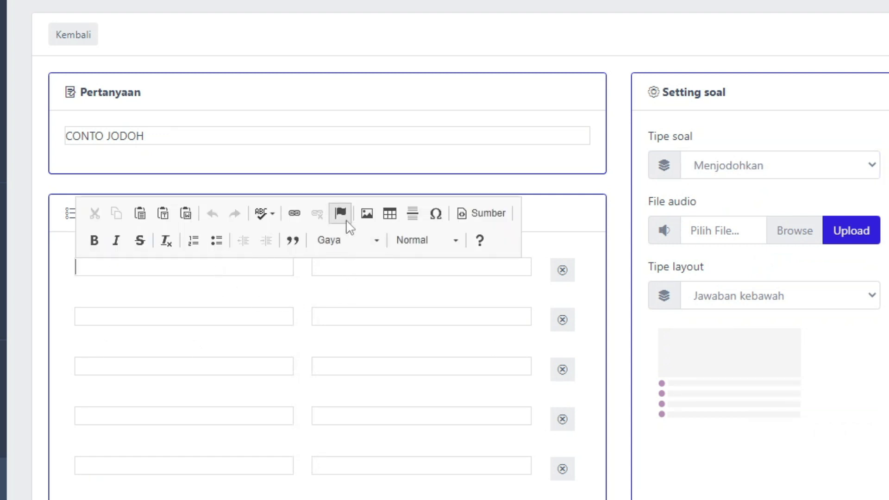
left_click(366, 214)
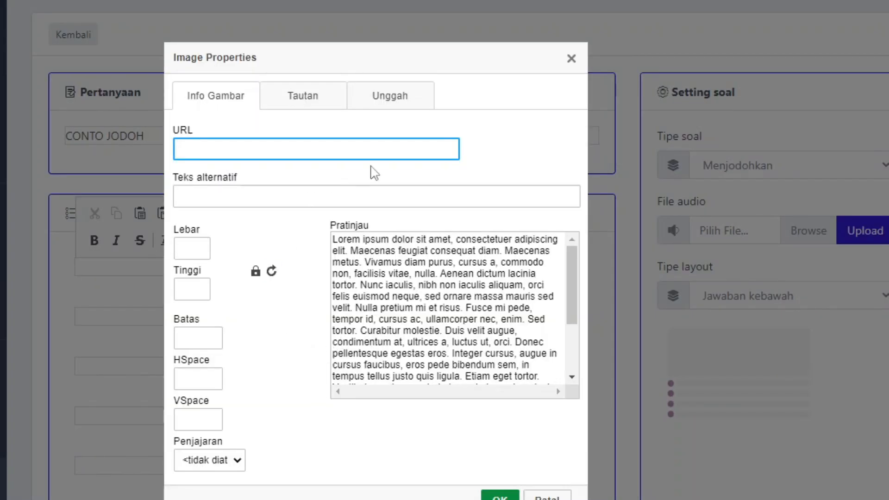
left_click(403, 101)
left_click(230, 188)
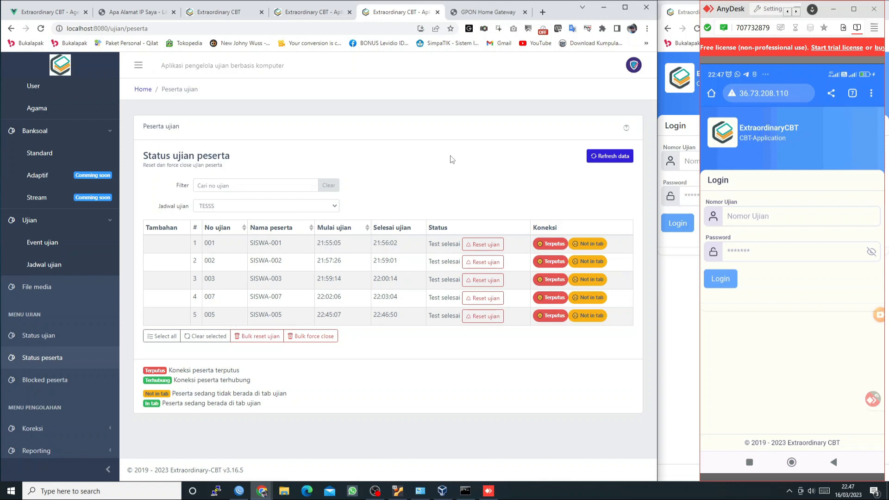
Open Tokopedia in a new browser tab and search for "IP PUBLIC VPN INDO".
left_click(543, 12)
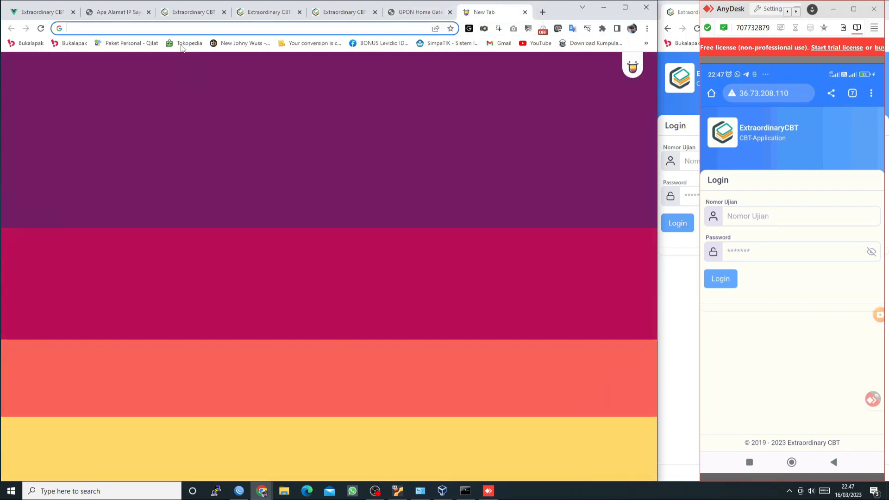
left_click(184, 43)
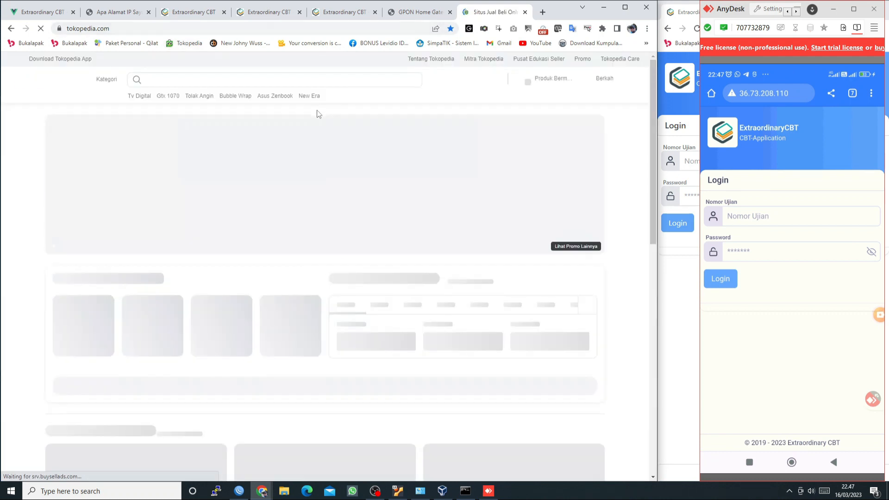
left_click(336, 79)
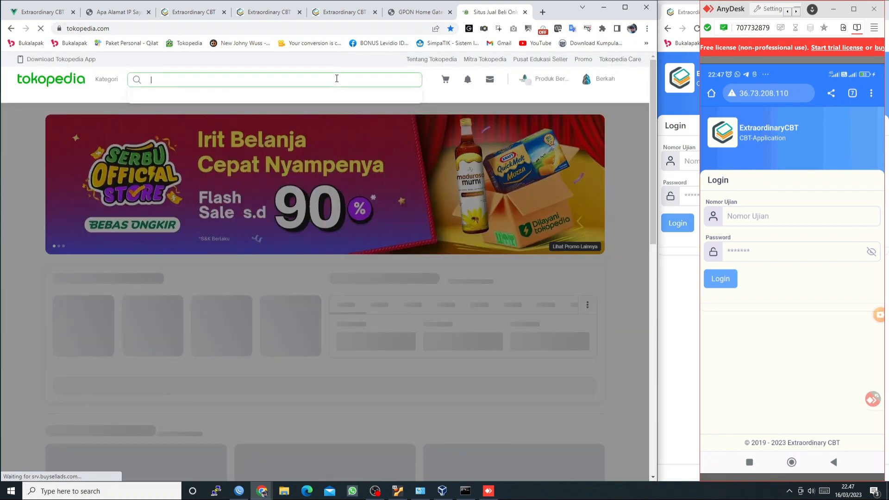
type("IP")
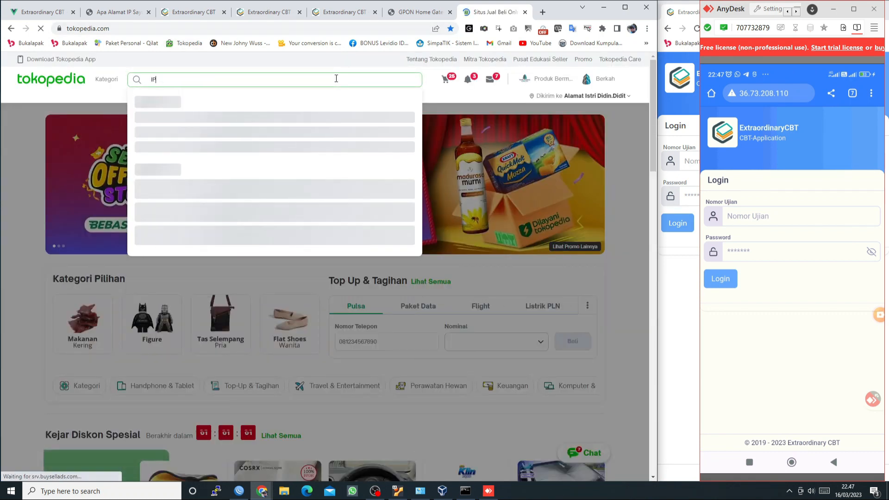
type(" PUBLIC VPN INDO")
key("Return")
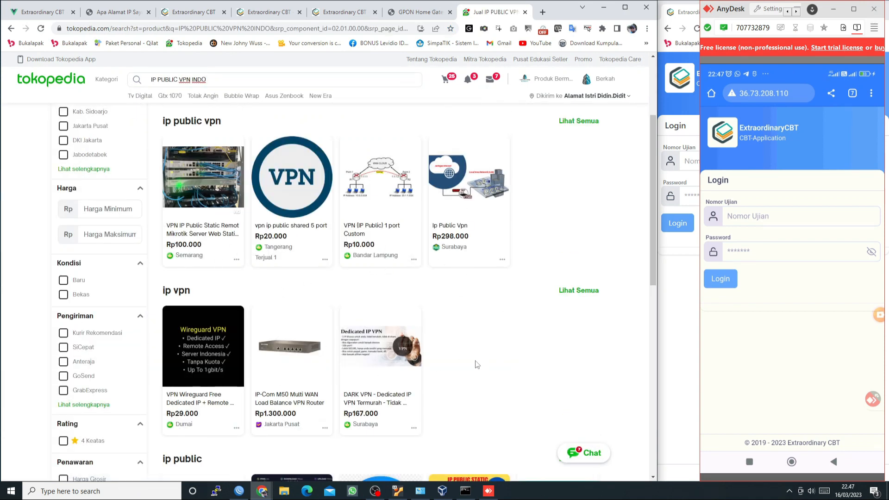
Open the "Ip Public Vpn" listing from the search results and read its full product description.
scroll(475, 365, "down", 1)
scroll(473, 364, "up", 1)
left_click(469, 239)
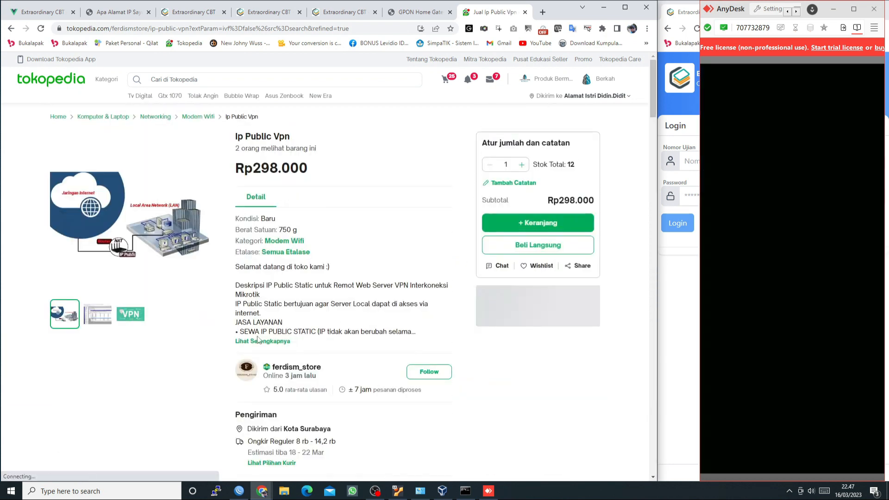
left_click(259, 341)
scroll(375, 338, "down", 1)
scroll(376, 336, "down", 6)
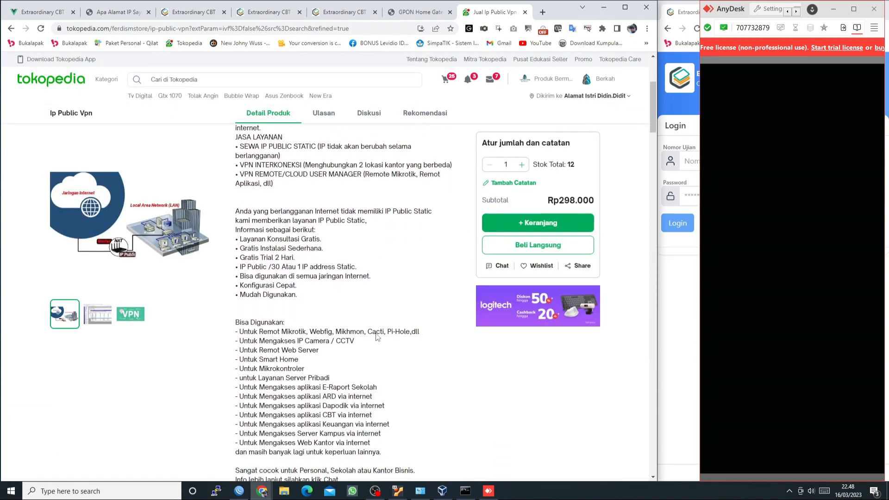
scroll(376, 333, "up", 4)
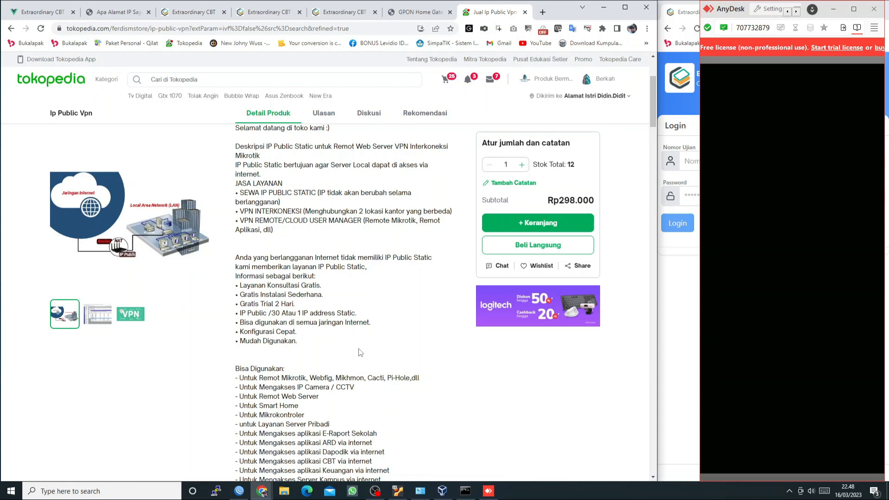
scroll(362, 354, "up", 3)
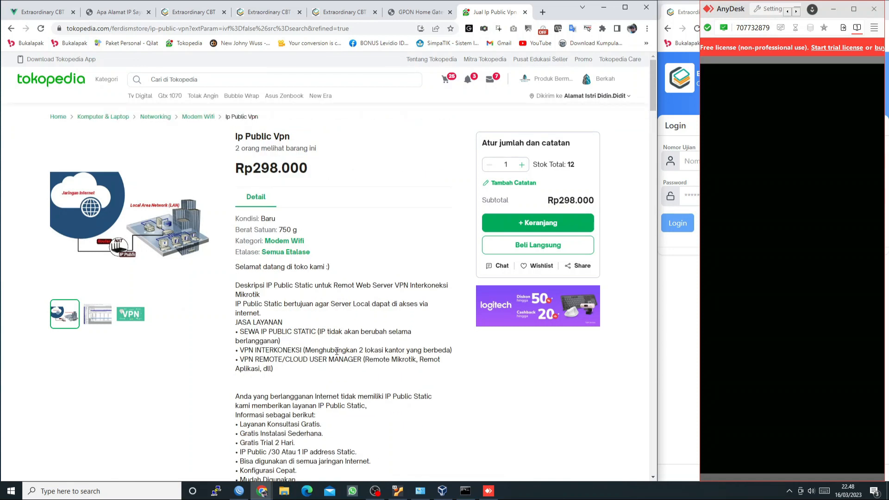
scroll(336, 352, "down", 10)
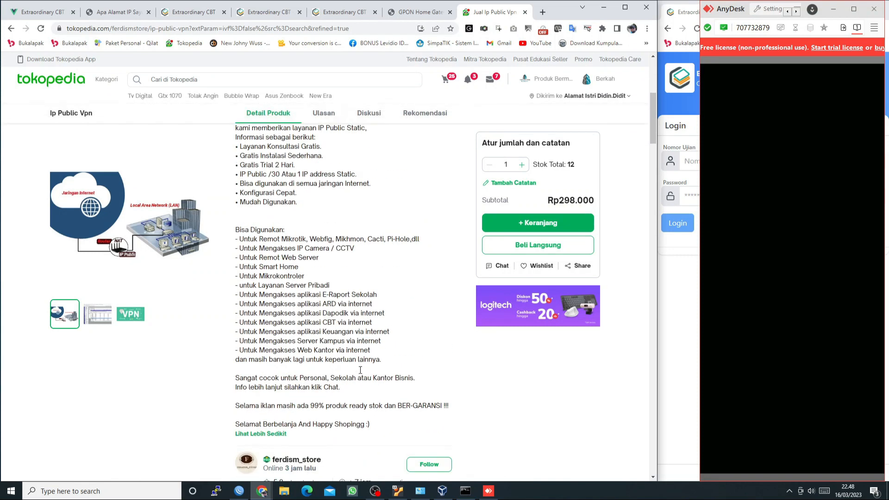
Return to the search results, open the "IP PUBLIC STATIC DEDICATED" listing and read its full description.
left_click(11, 29)
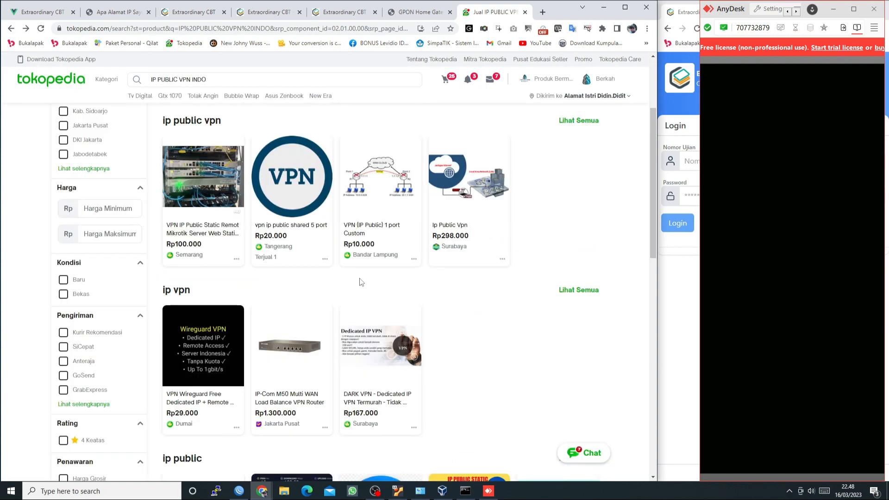
scroll(382, 306, "down", 7)
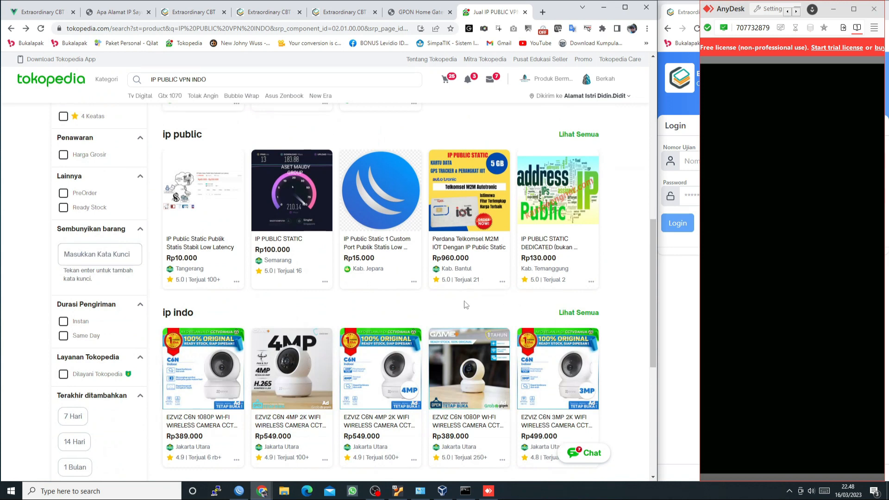
left_click(551, 242)
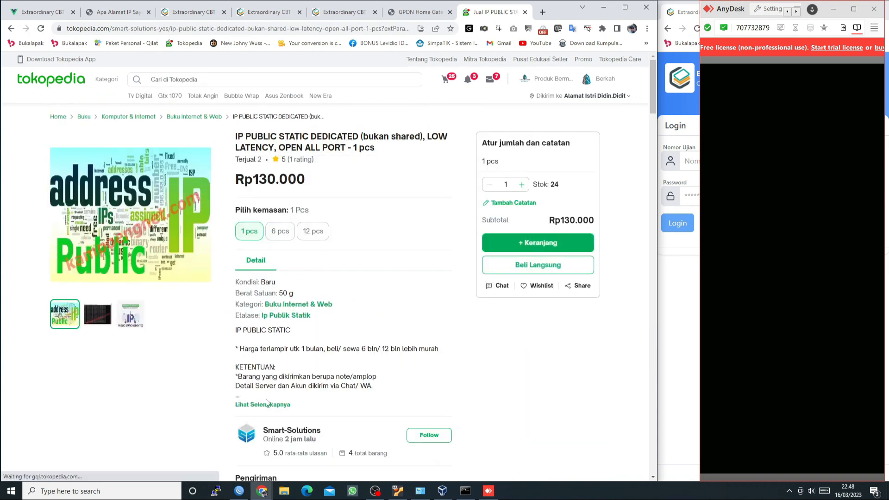
left_click(269, 403)
scroll(400, 363, "down", 1)
scroll(402, 366, "down", 4)
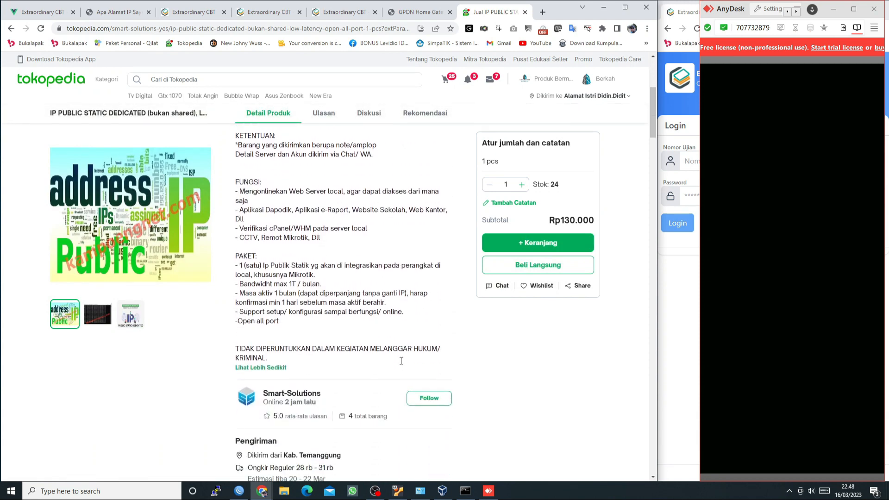
scroll(214, 174, "up", 3)
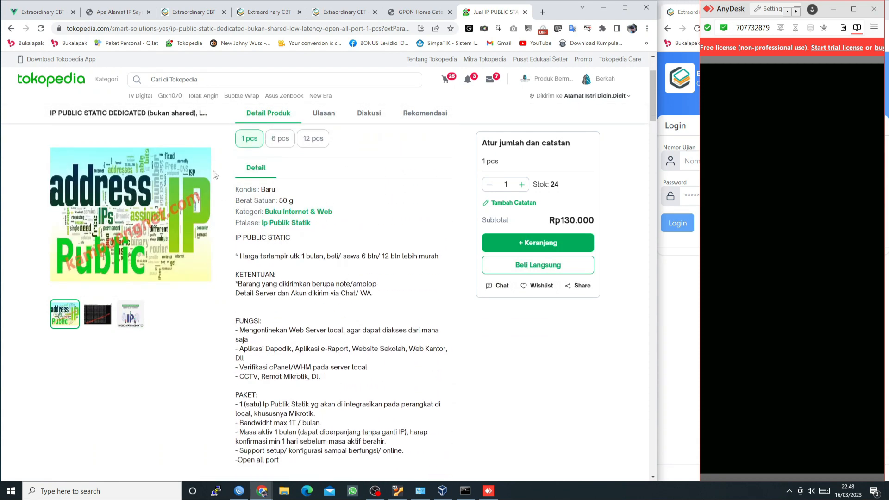
Return to the results, open the "IP Public Static Publik Statis Stabil Low Latency" listing and choose the Full Port 30Mbp type.
left_click(10, 29)
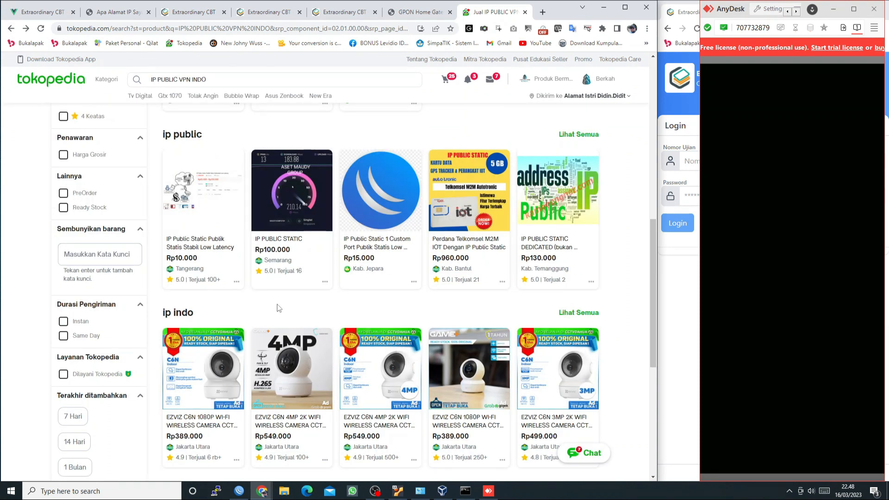
scroll(278, 307, "down", 4)
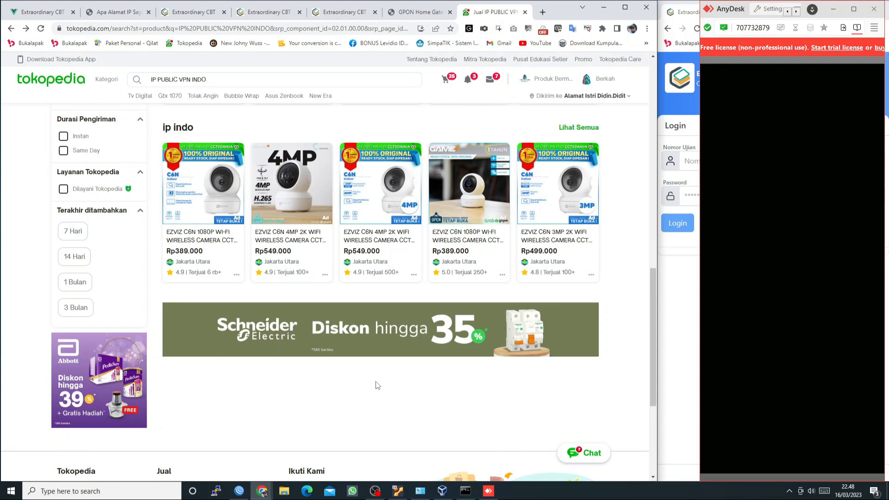
scroll(373, 378, "up", 5)
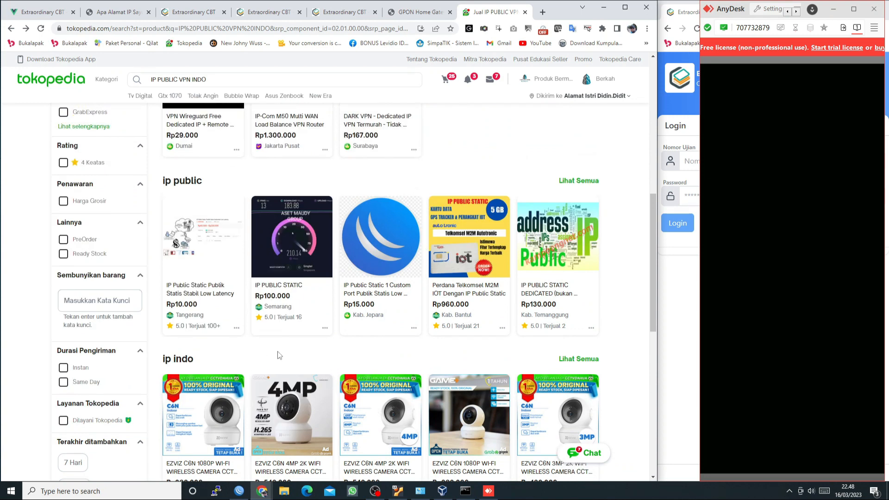
scroll(279, 356, "up", 6)
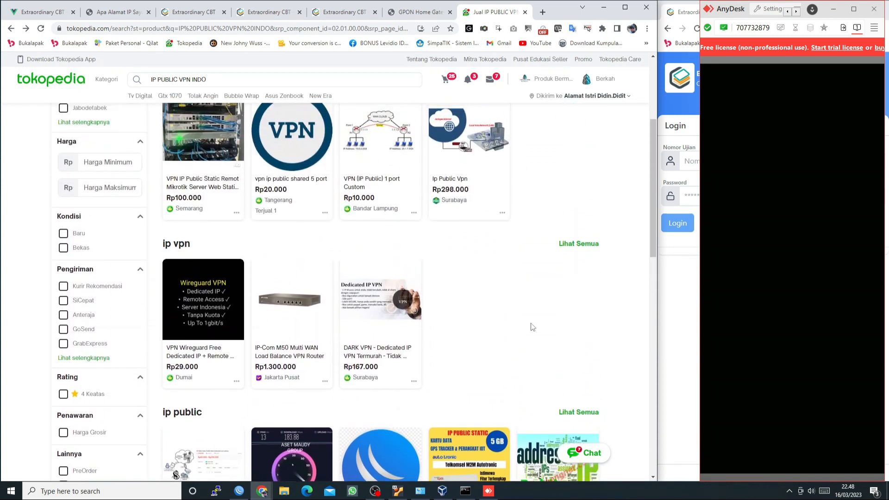
left_click(380, 185)
left_click(328, 253)
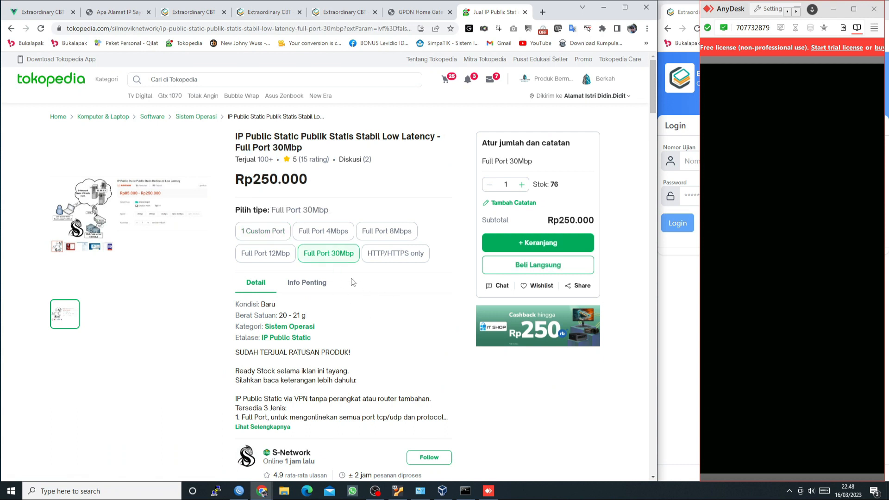
Examine the price of the Full Port 30Mbp package and the service types in the listing's description.
double_click(272, 184)
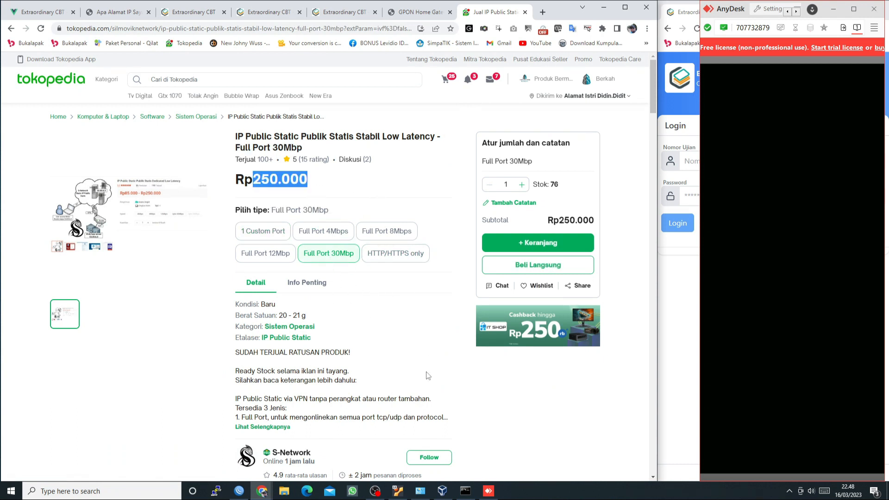
left_click(397, 333)
scroll(356, 402, "down", 4)
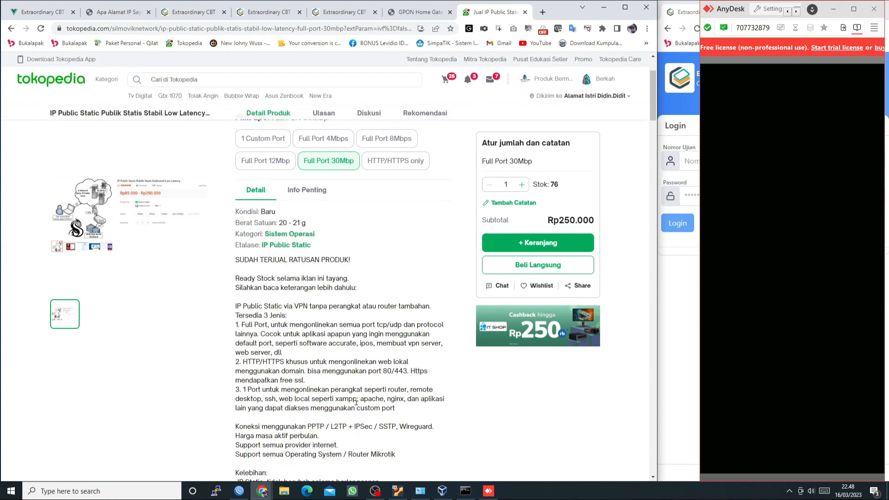